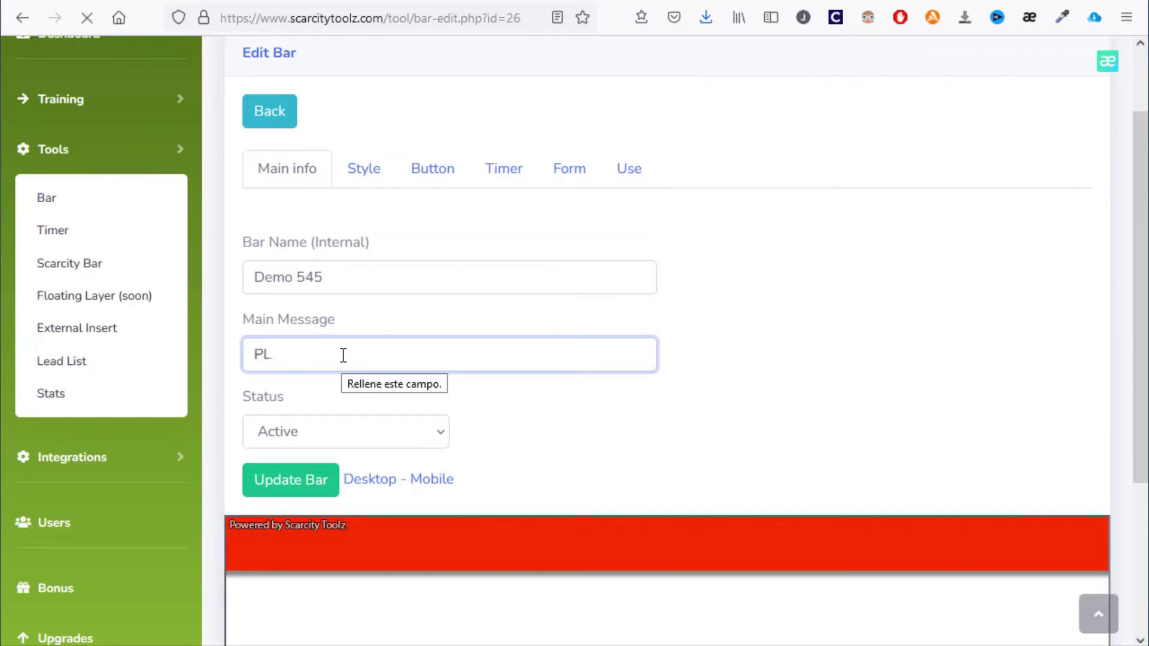
# Enter 'Please check my new software' as the bar's main message, fixing the typos
pyautogui.write('chec')
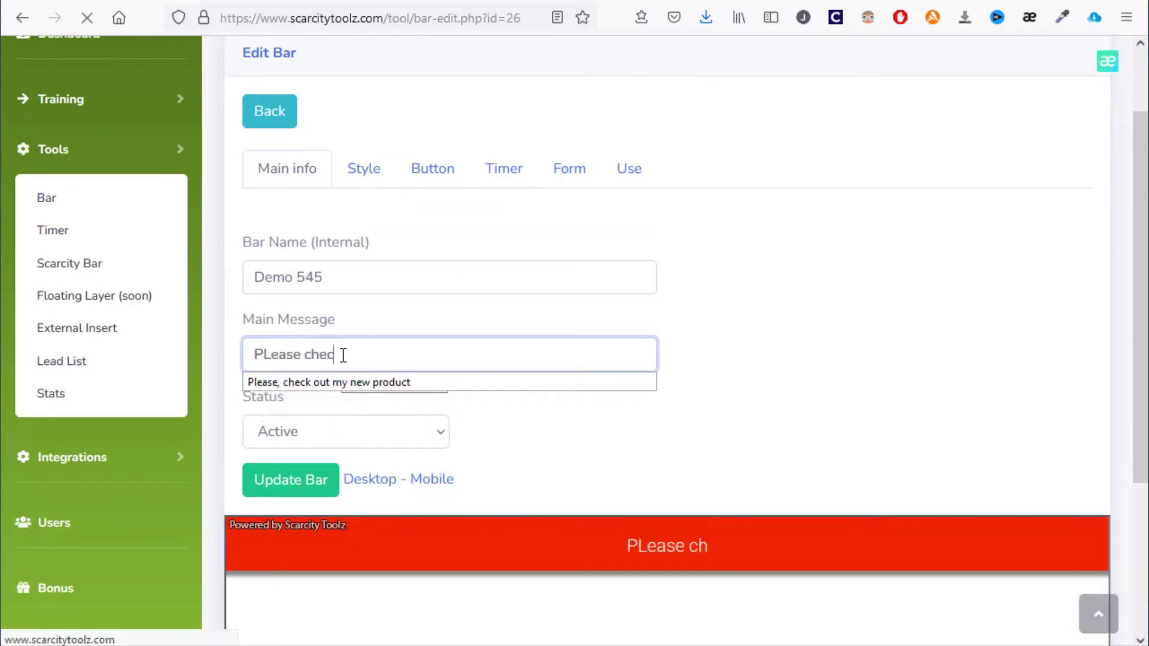
pyautogui.write('k my new softwe')
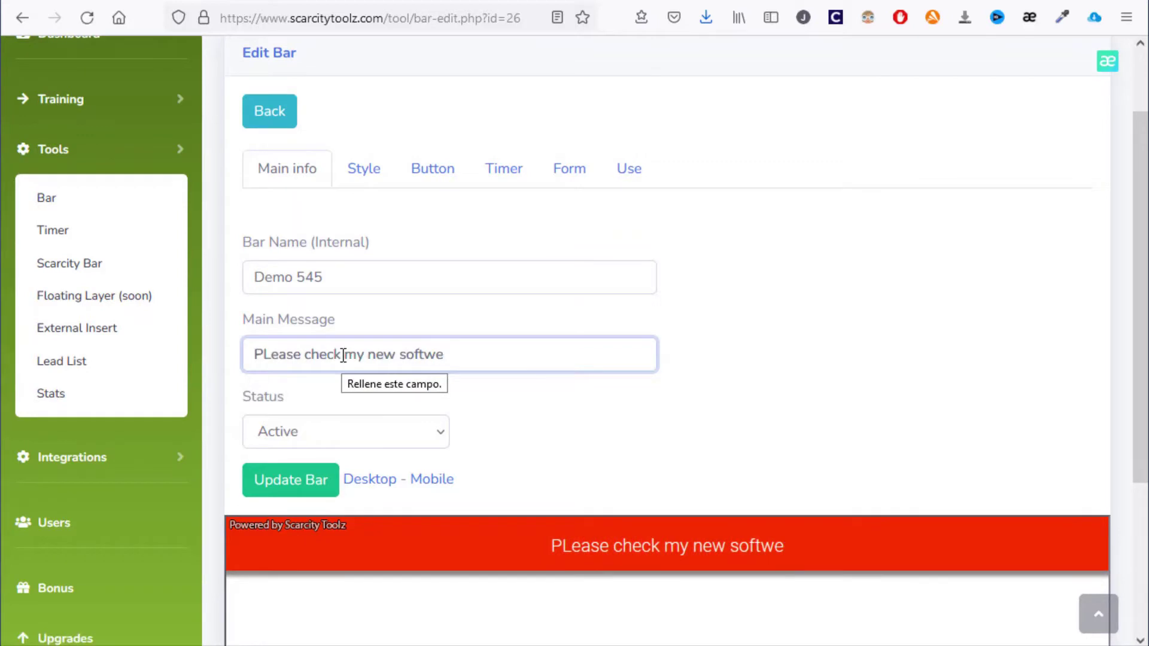
pyautogui.press('BackSpace')
pyautogui.write('are')
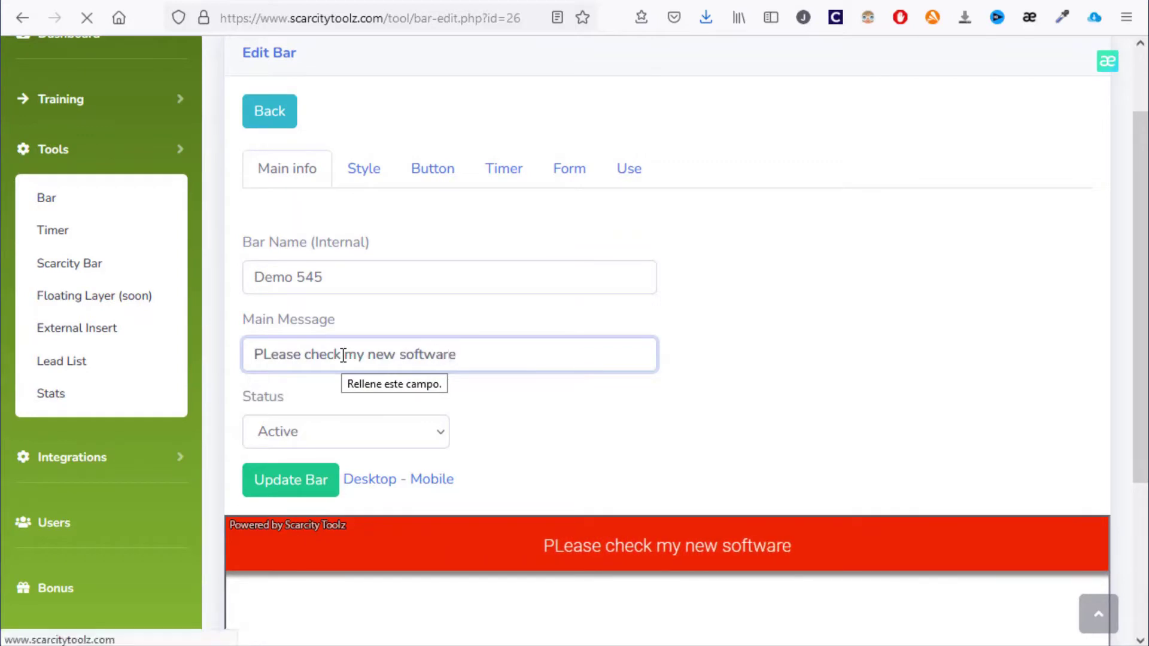
pyautogui.press('Right')
pyautogui.press('Delete')
pyautogui.write('l')
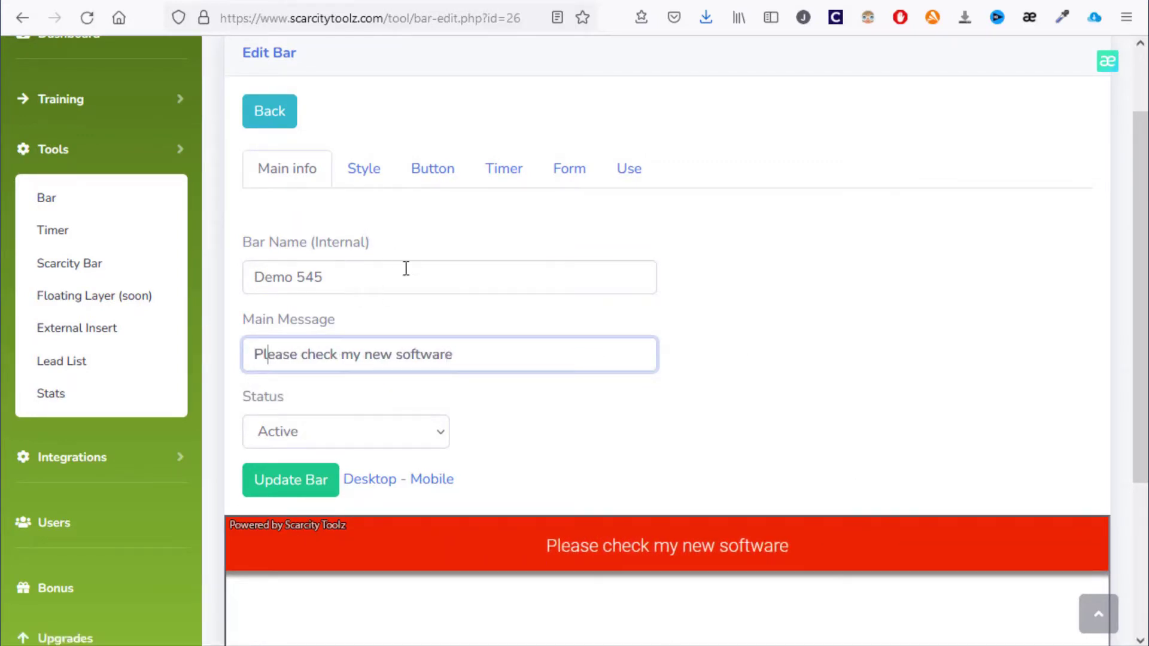
# On the Style tab, set the bar's background colour to yellow
pyautogui.click(375, 179)
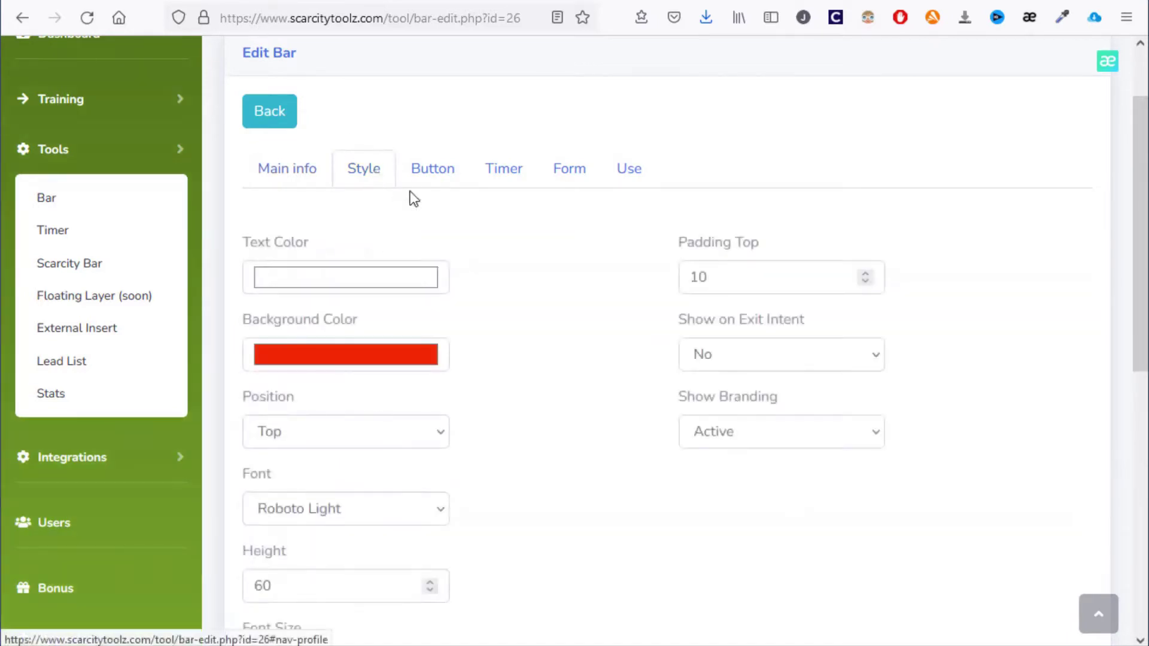
pyautogui.scroll(-1, 419, 228)
pyautogui.scroll(-2, 432, 258)
pyautogui.scroll(1, 454, 359)
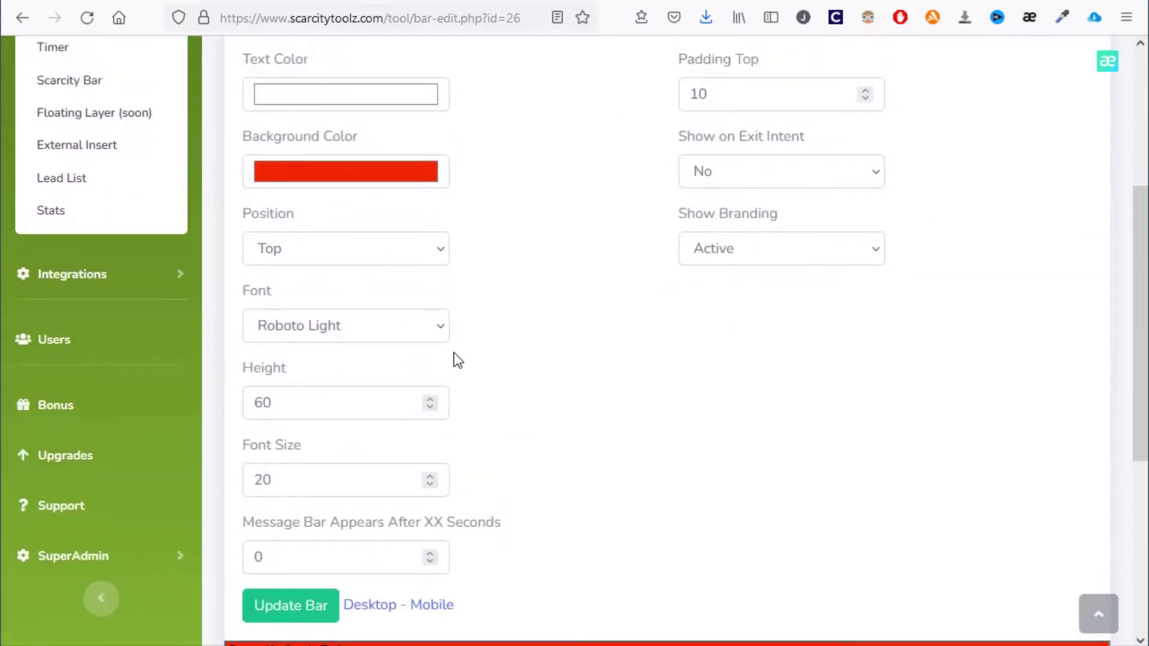
pyautogui.click(378, 178)
pyautogui.click(243, 6)
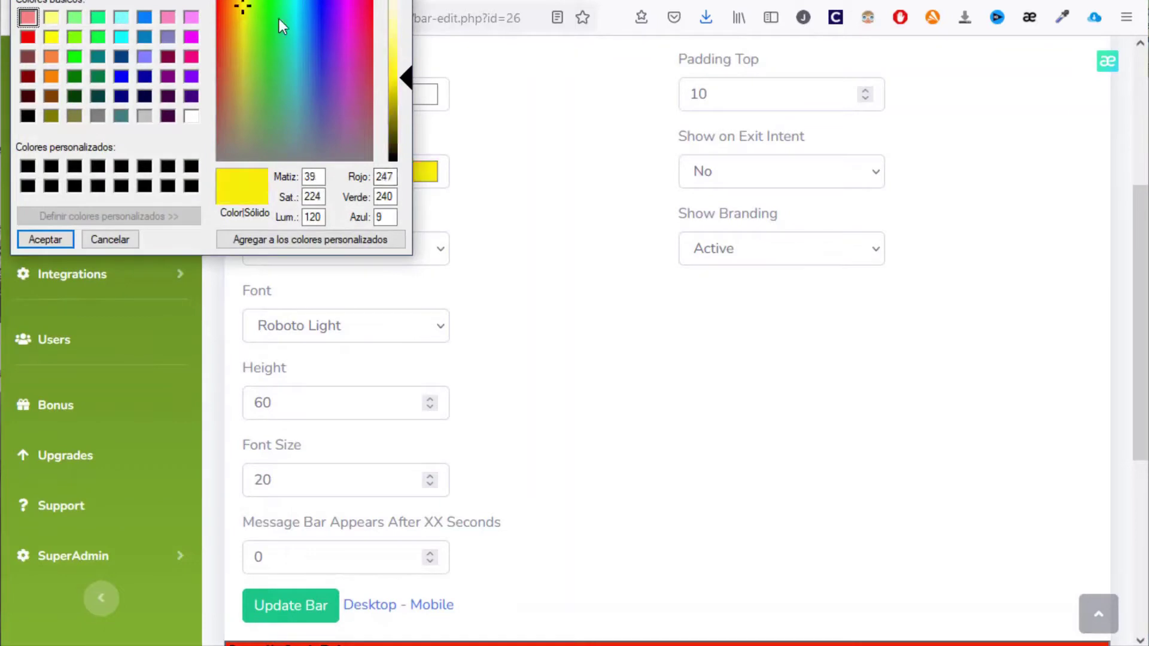
pyautogui.click(45, 240)
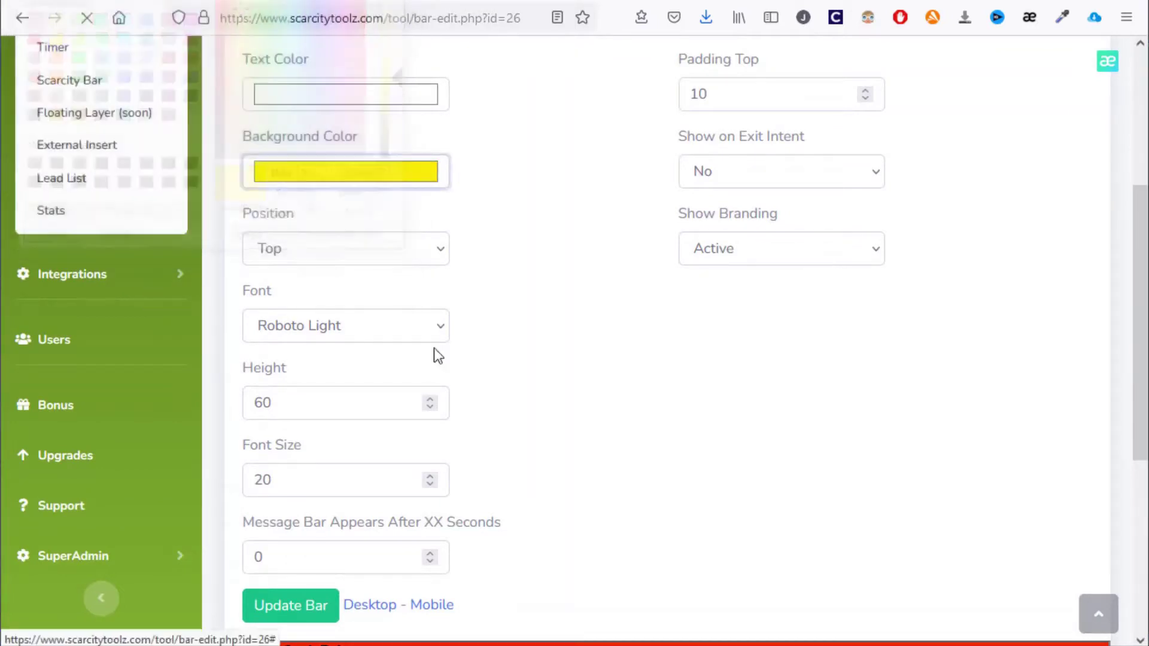
# Set the bar's text colour to black
pyautogui.scroll(-2, 562, 340)
pyautogui.scroll(2, 561, 342)
pyautogui.scroll(-1, 561, 346)
pyautogui.scroll(3, 538, 326)
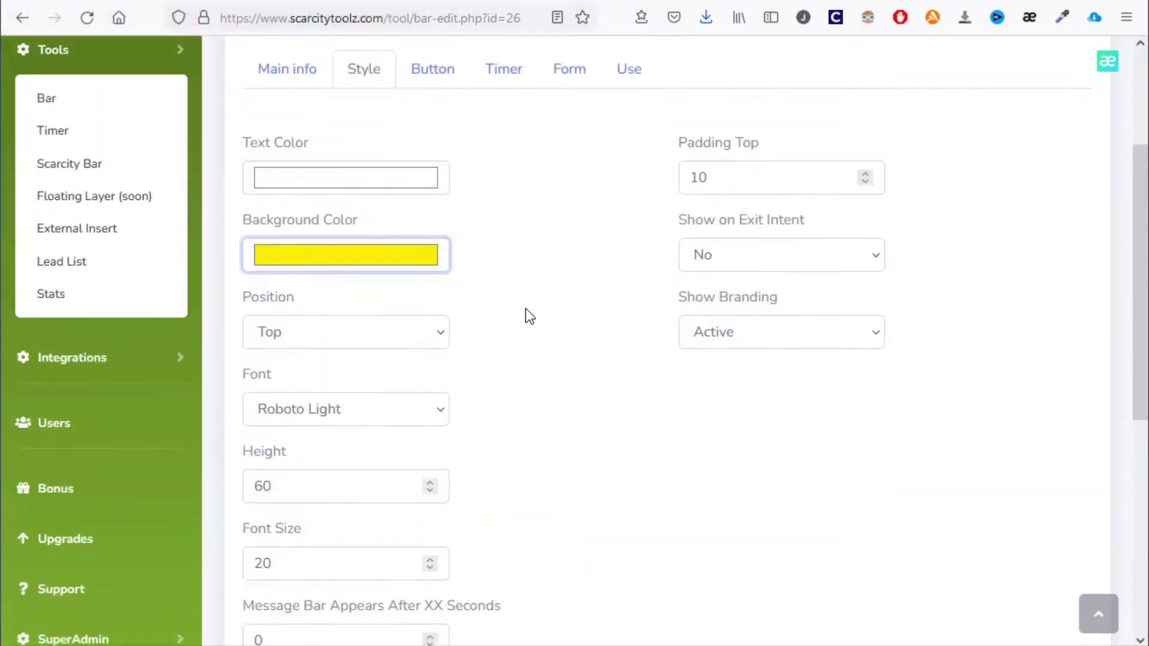
pyautogui.click(349, 186)
pyautogui.moveTo(393, 78); pyautogui.dragTo(393, 162)
pyautogui.click(45, 239)
# Try the bar at the bottom of the page, then set its position back to Top
pyautogui.scroll(-6, 736, 433)
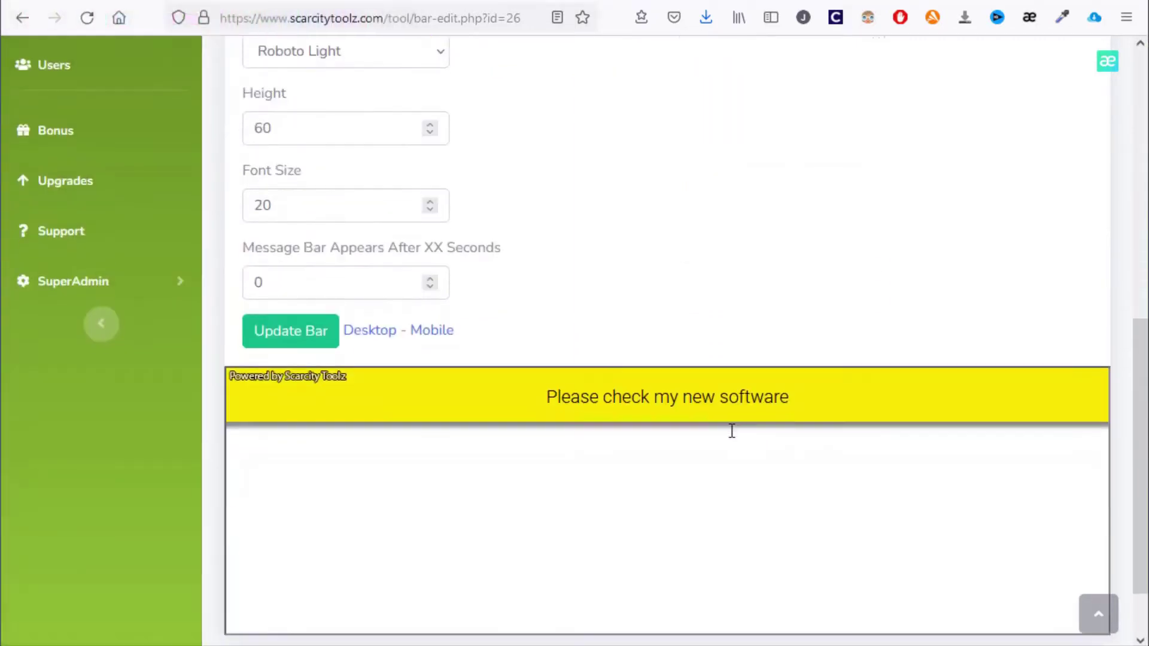
pyautogui.scroll(3, 730, 430)
pyautogui.click(356, 169)
pyautogui.click(350, 236)
pyautogui.scroll(-5, 577, 319)
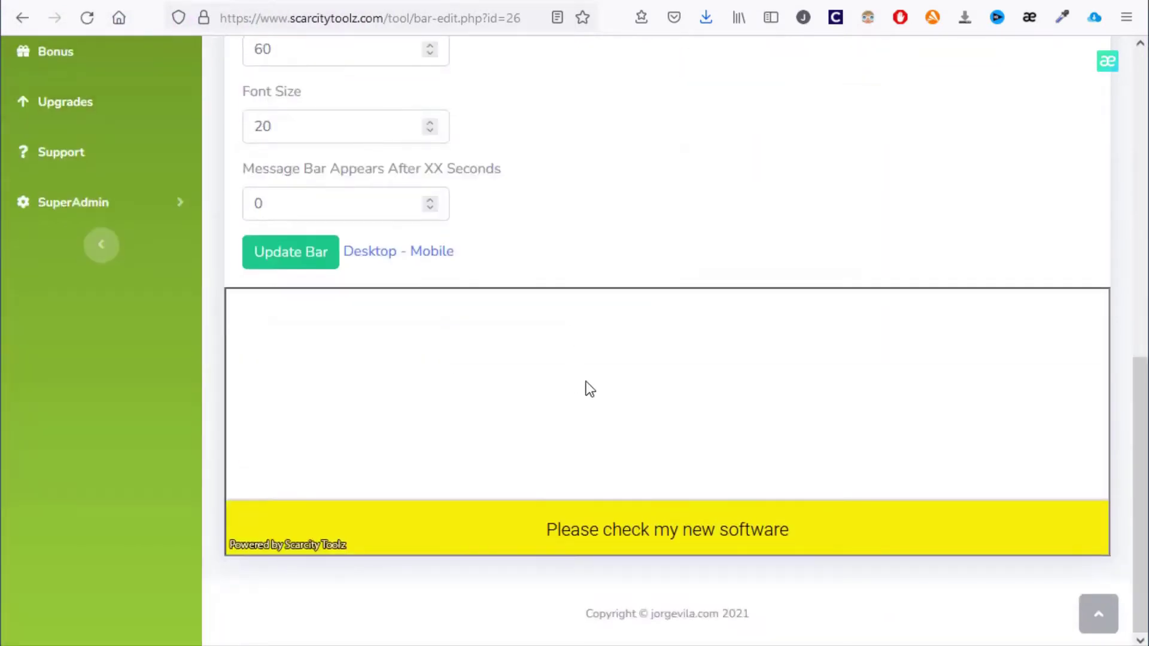
pyautogui.scroll(7, 574, 378)
pyautogui.click(361, 357)
pyautogui.click(336, 392)
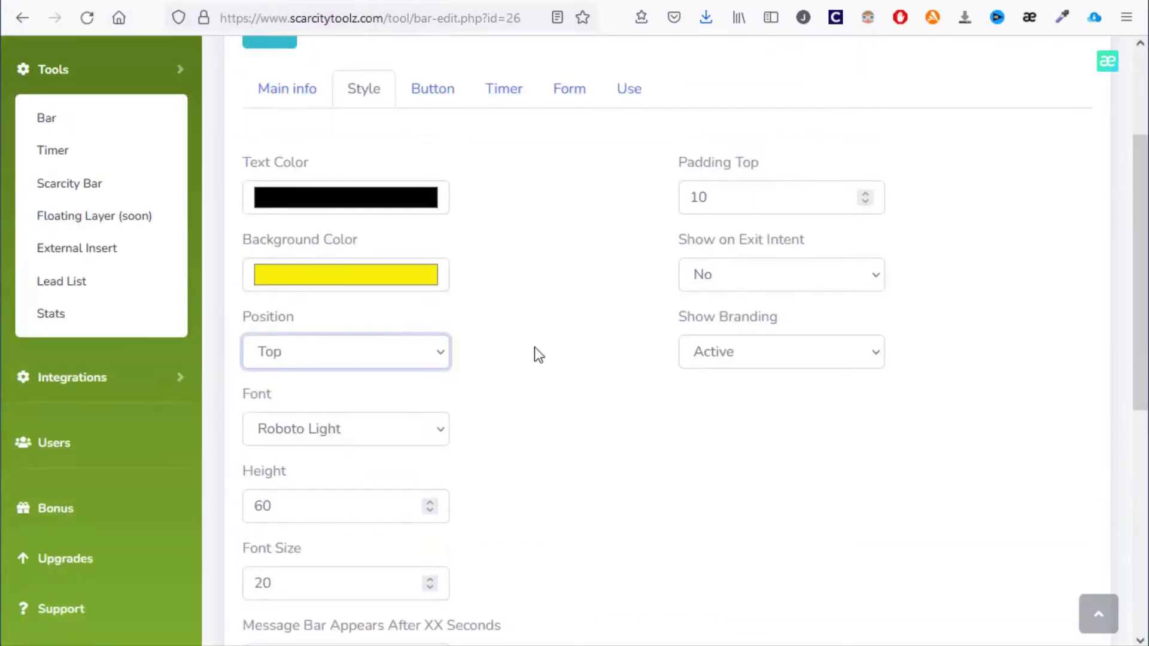
pyautogui.scroll(-3, 534, 347)
pyautogui.scroll(-2, 568, 200)
# Set the bar's font to Lato Bold
pyautogui.click(411, 162)
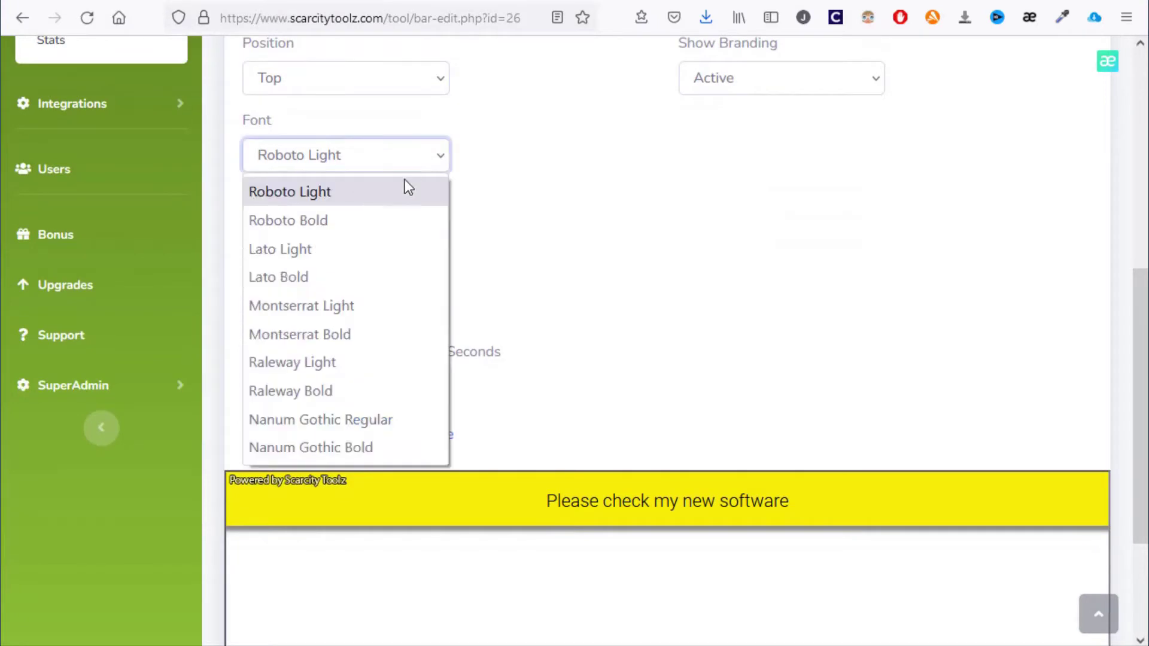
pyautogui.press('Down')
pyautogui.press('Down')
pyautogui.press('Return')
pyautogui.press('Down')
pyautogui.press('Down')
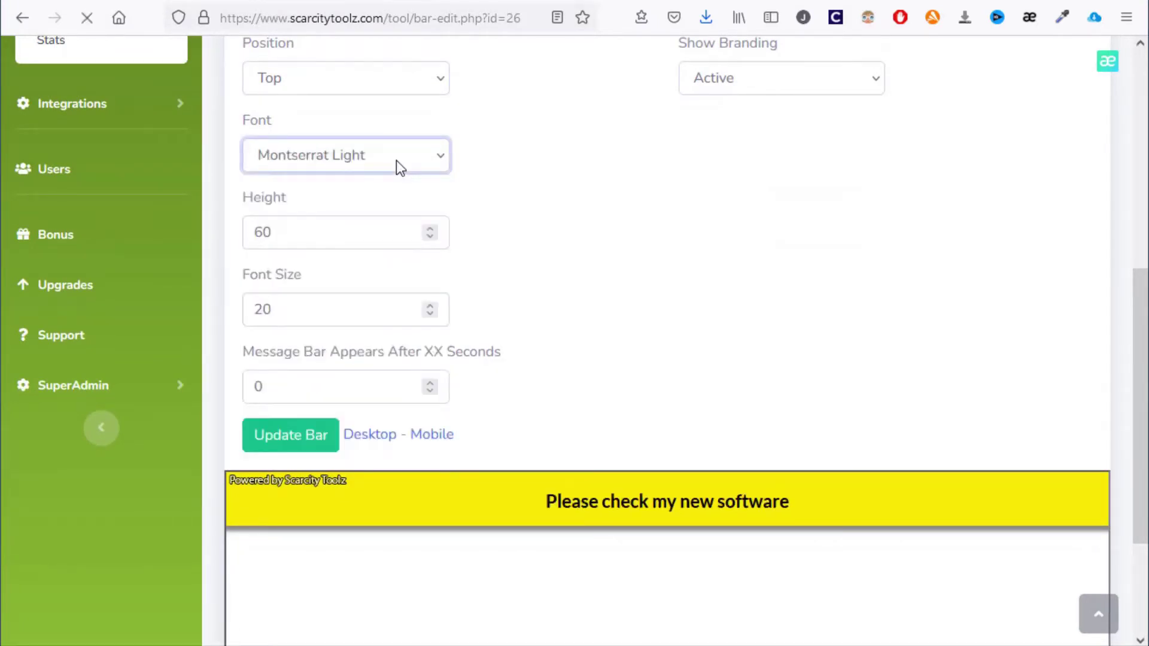
pyautogui.press('Up')
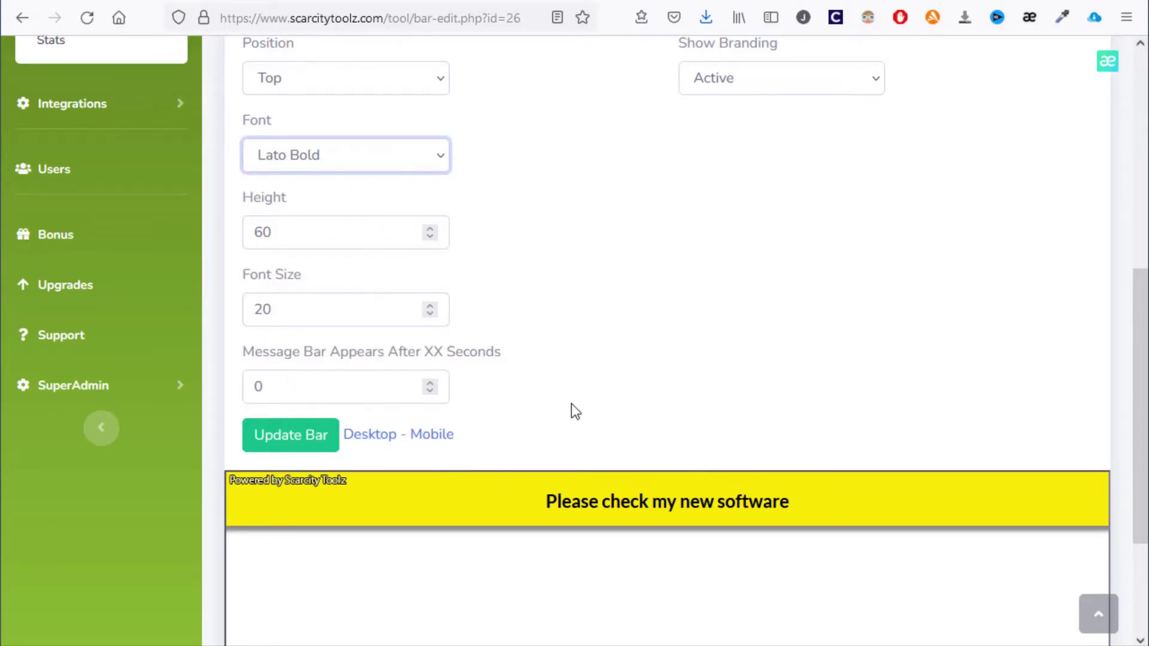
pyautogui.scroll(2, 575, 412)
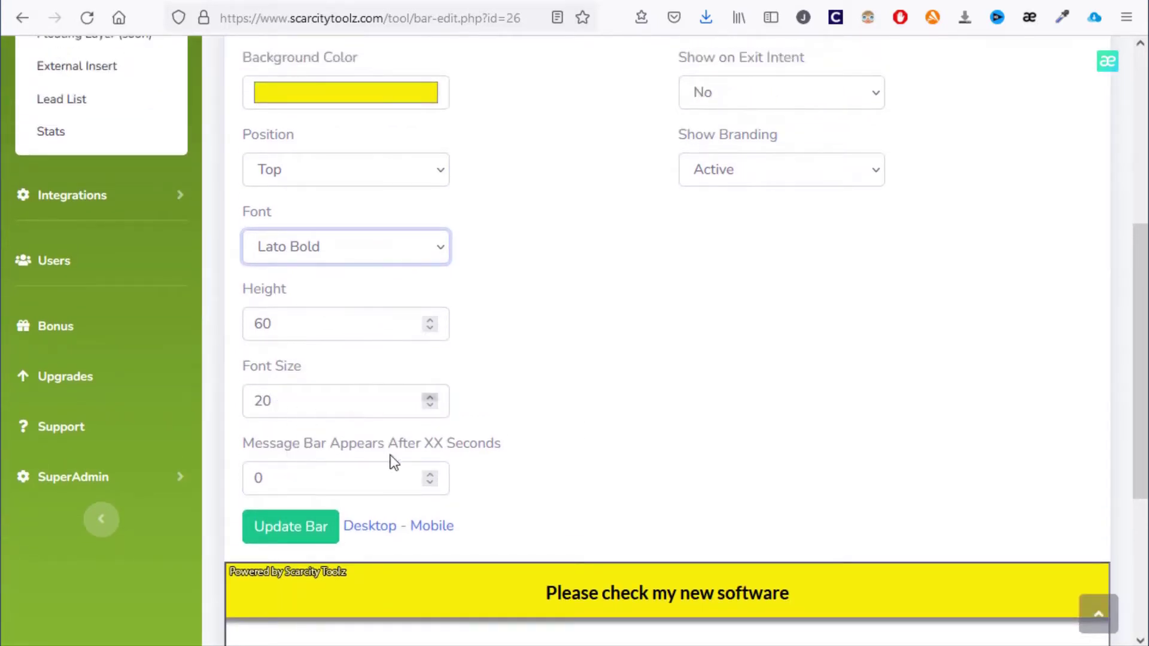
# Set 'Appears After XX Seconds' to 3
pyautogui.doubleClick(296, 482)
pyautogui.write('3')
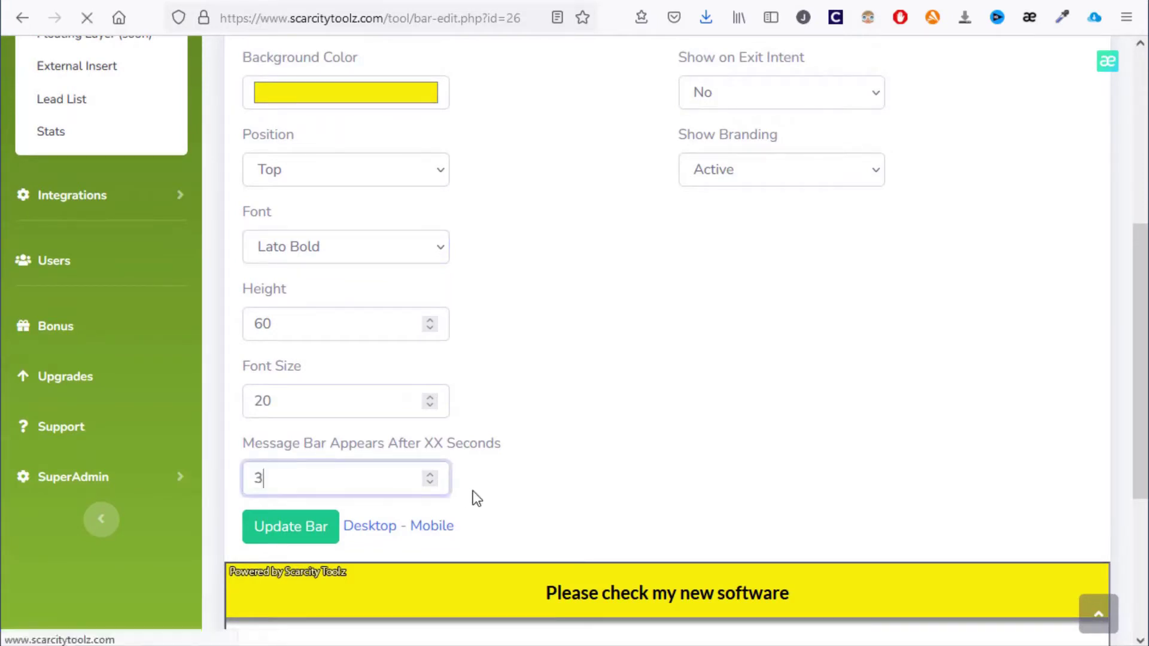
pyautogui.click(535, 481)
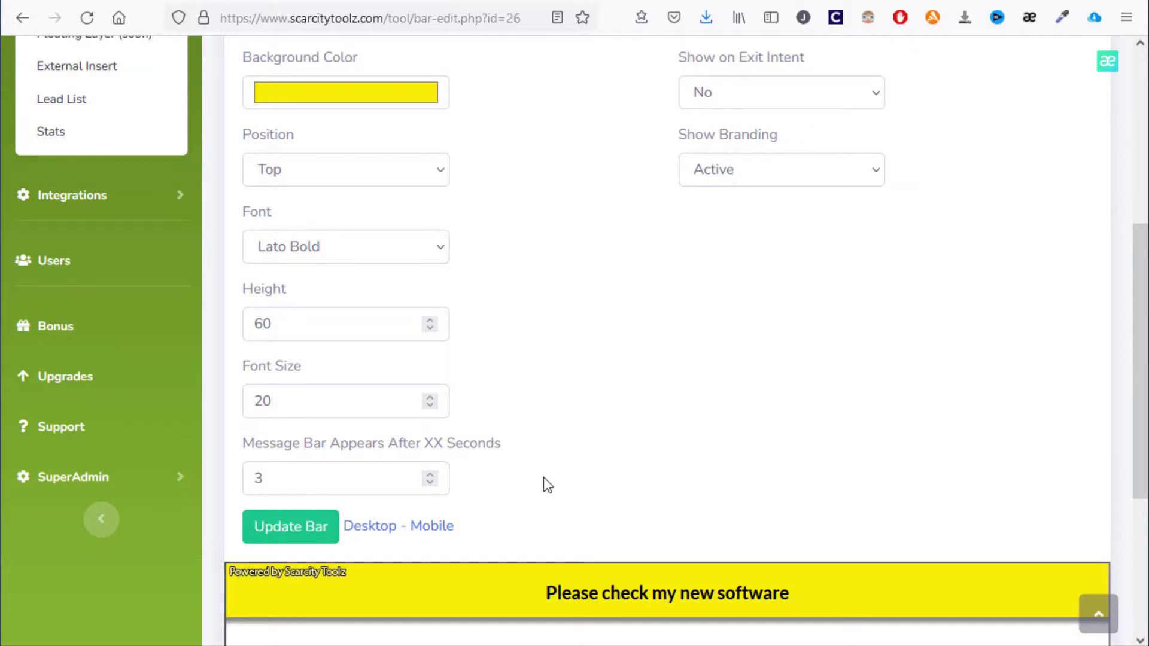
# Set Show on Exit Intent to 'Yes, appearing time will be ignored'
pyautogui.scroll(2, 544, 476)
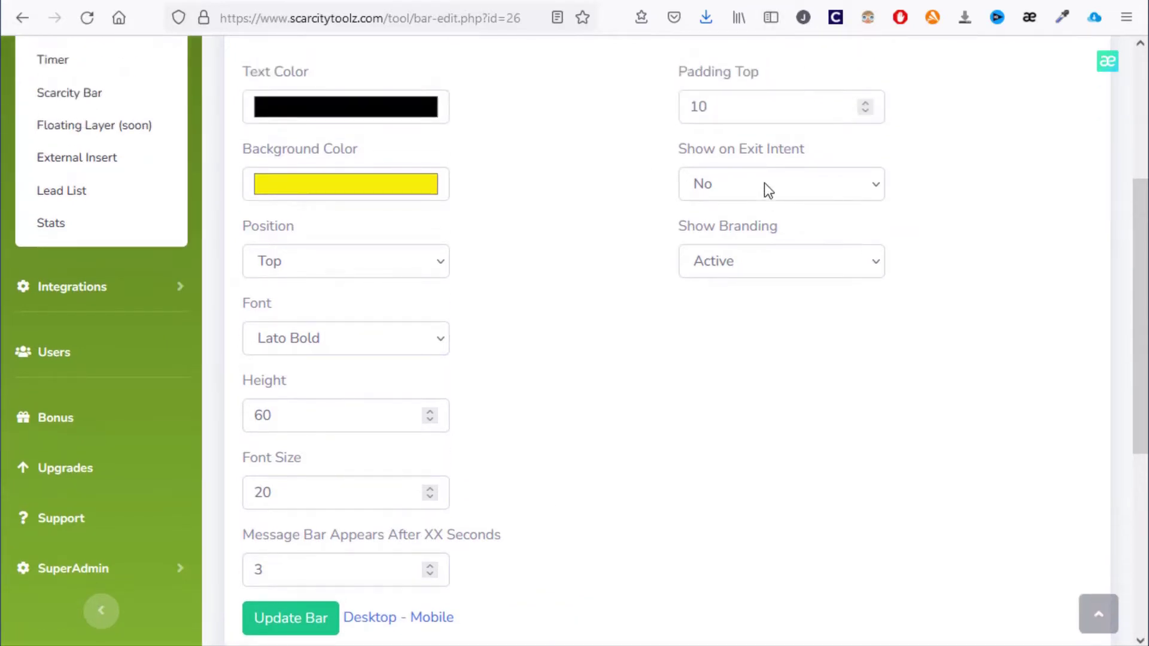
pyautogui.click(759, 186)
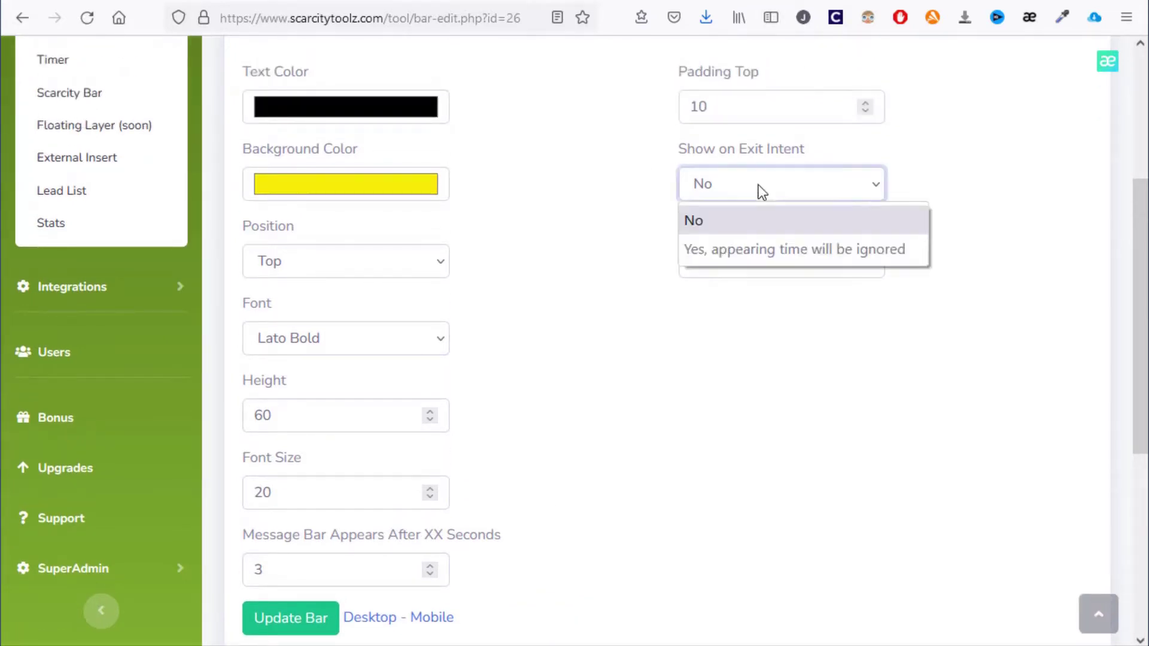
pyautogui.click(766, 260)
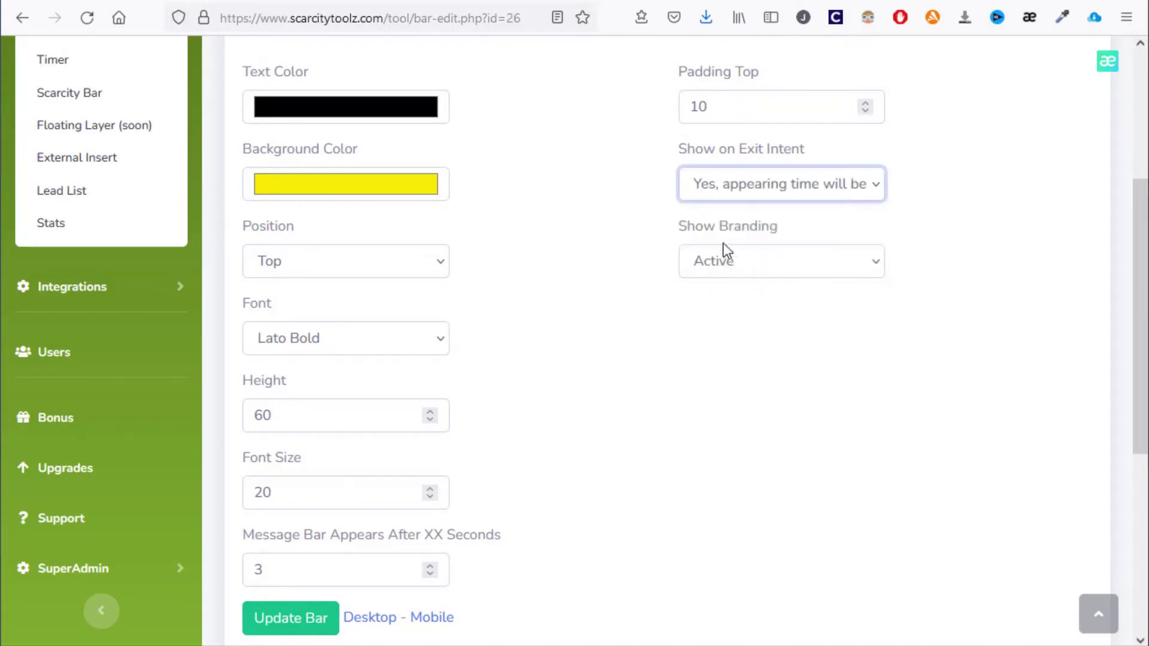
pyautogui.scroll(-3, 656, 353)
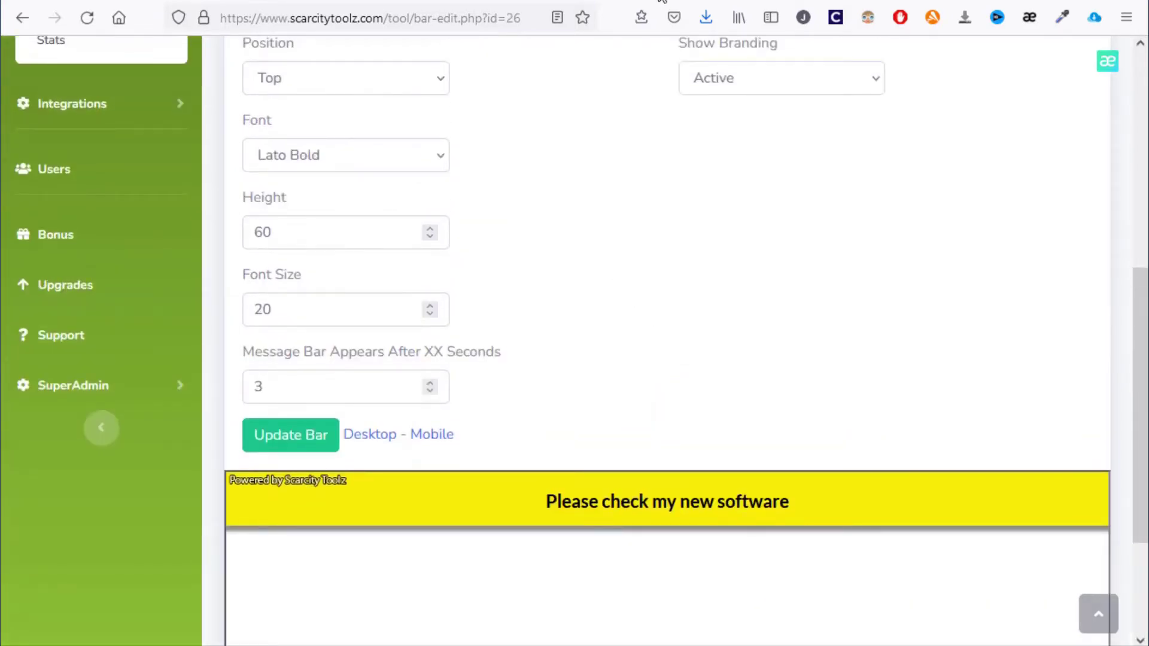
pyautogui.scroll(5, 710, 288)
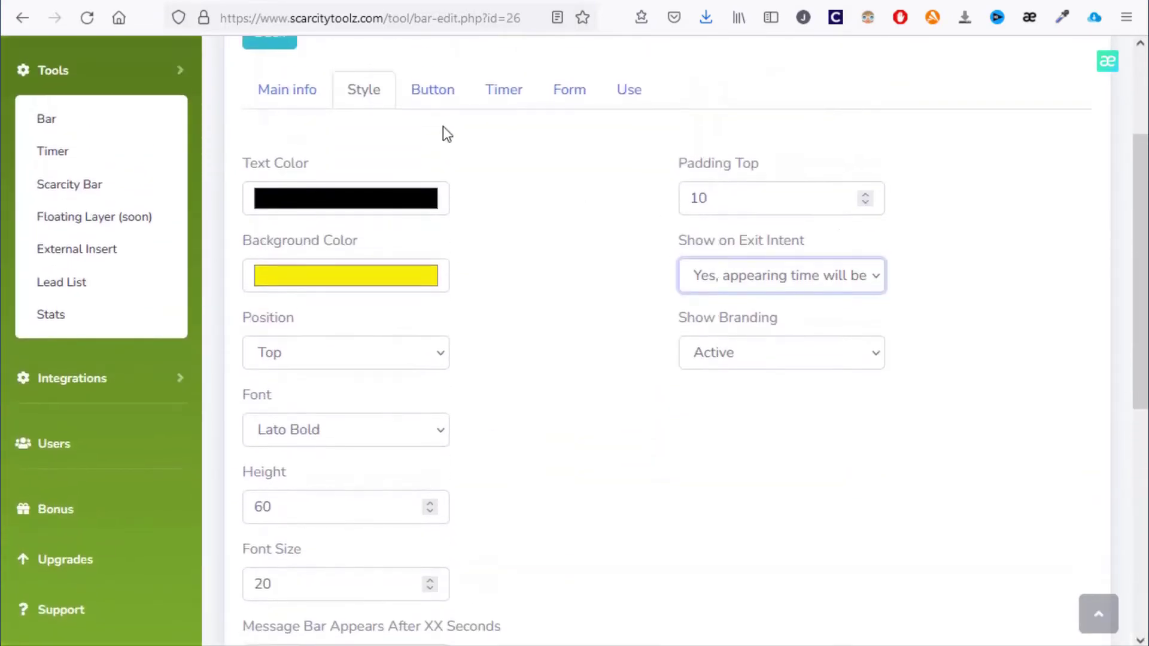
# On the Button tab, enable a button on the bar labelled 'Click here'
pyautogui.click(443, 90)
pyautogui.scroll(-1, 419, 179)
pyautogui.click(398, 109)
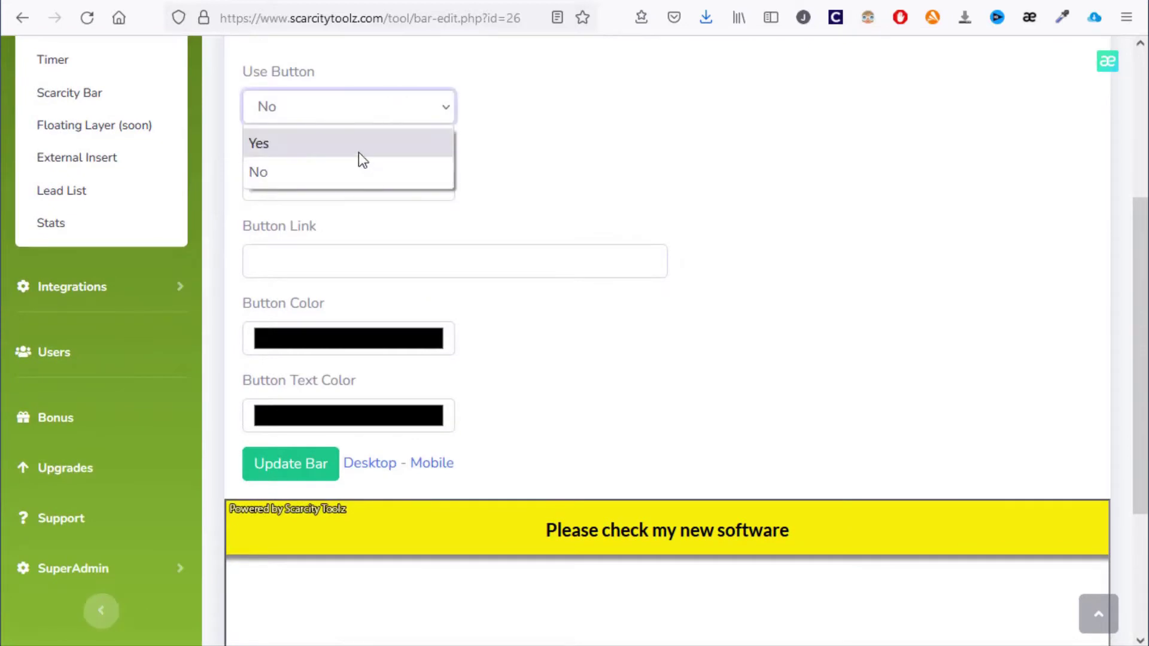
pyautogui.click(359, 144)
pyautogui.click(350, 186)
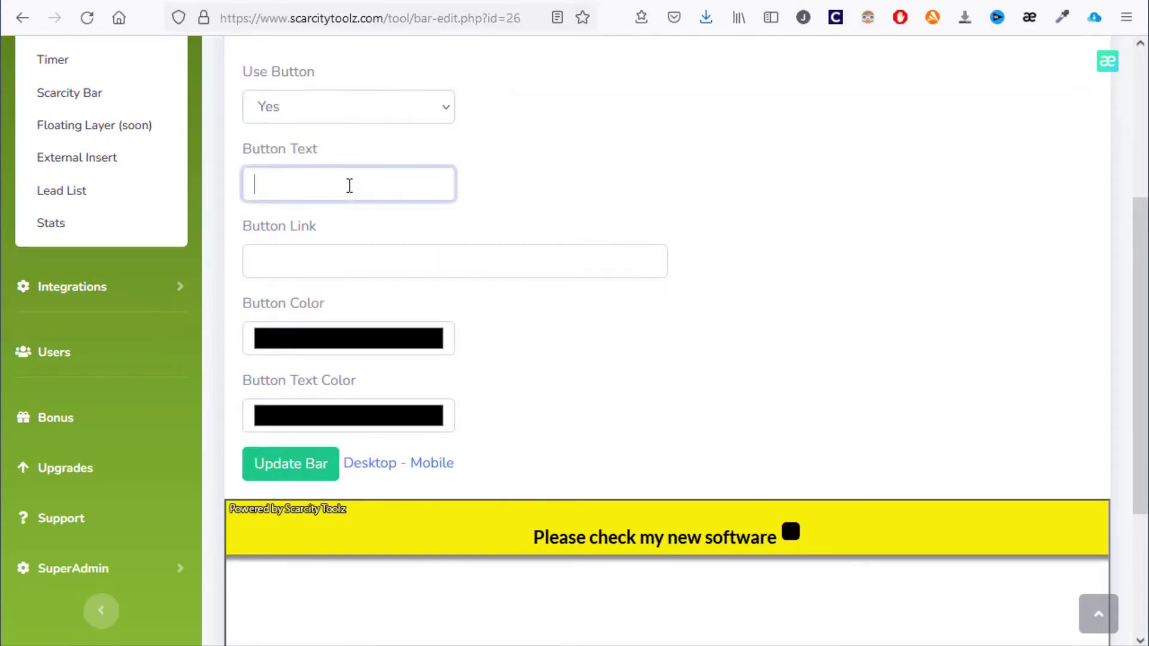
pyautogui.write('Click here')
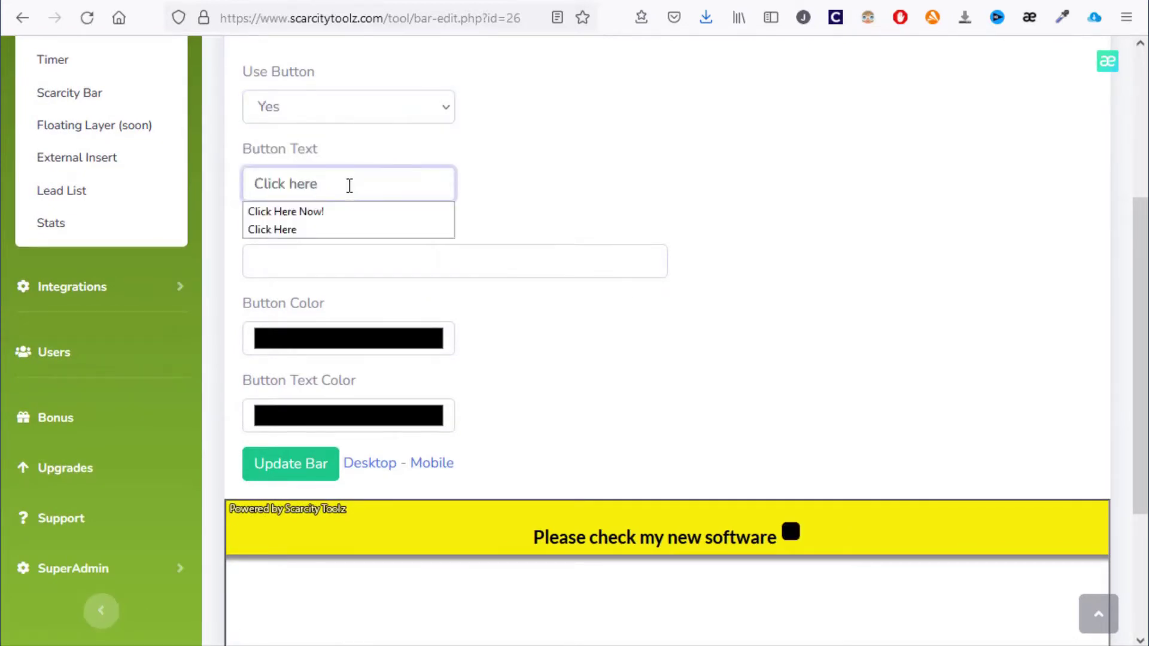
pyautogui.click(326, 262)
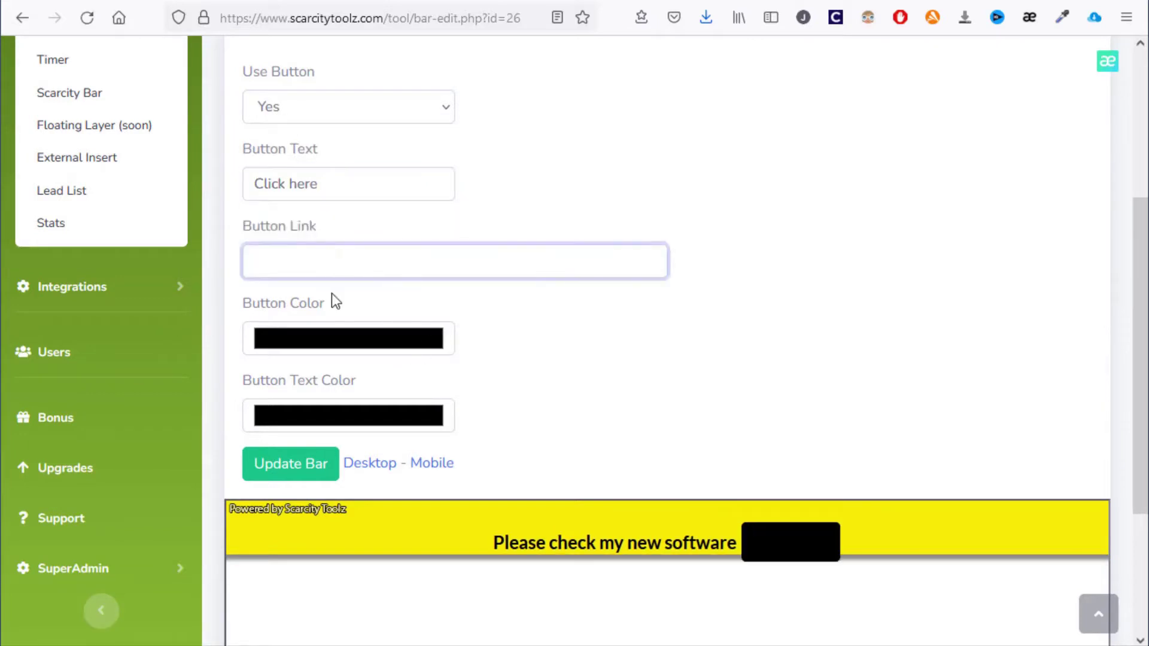
# Make the button text white and the button colour green
pyautogui.click(340, 421)
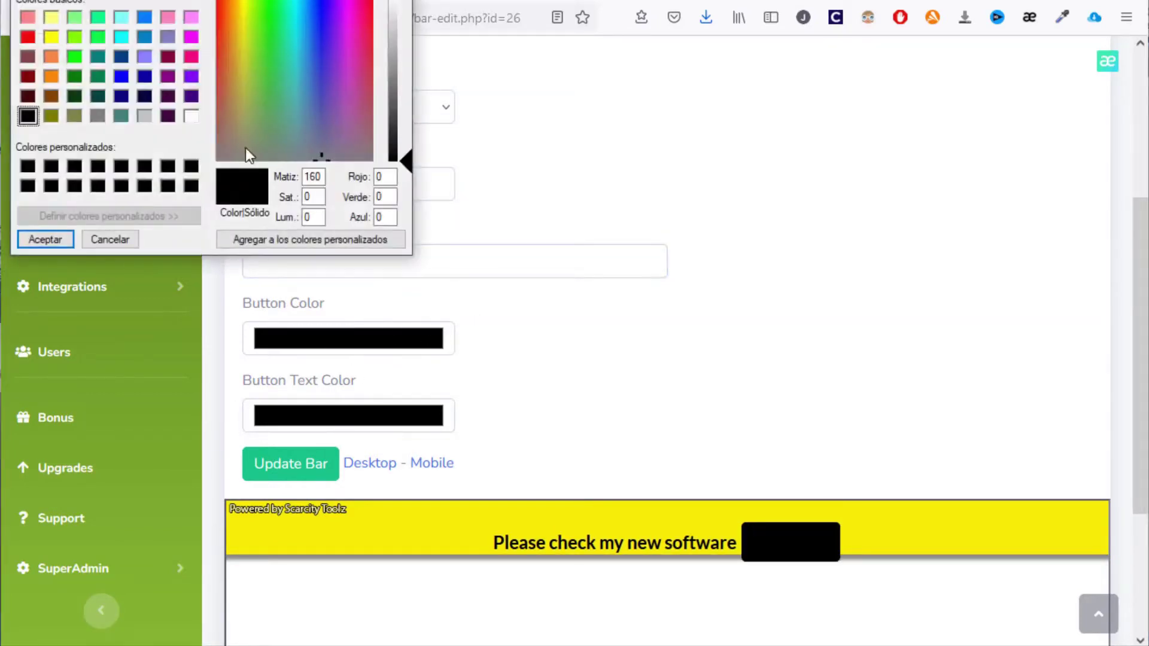
pyautogui.moveTo(394, 45); pyautogui.dragTo(402, 1)
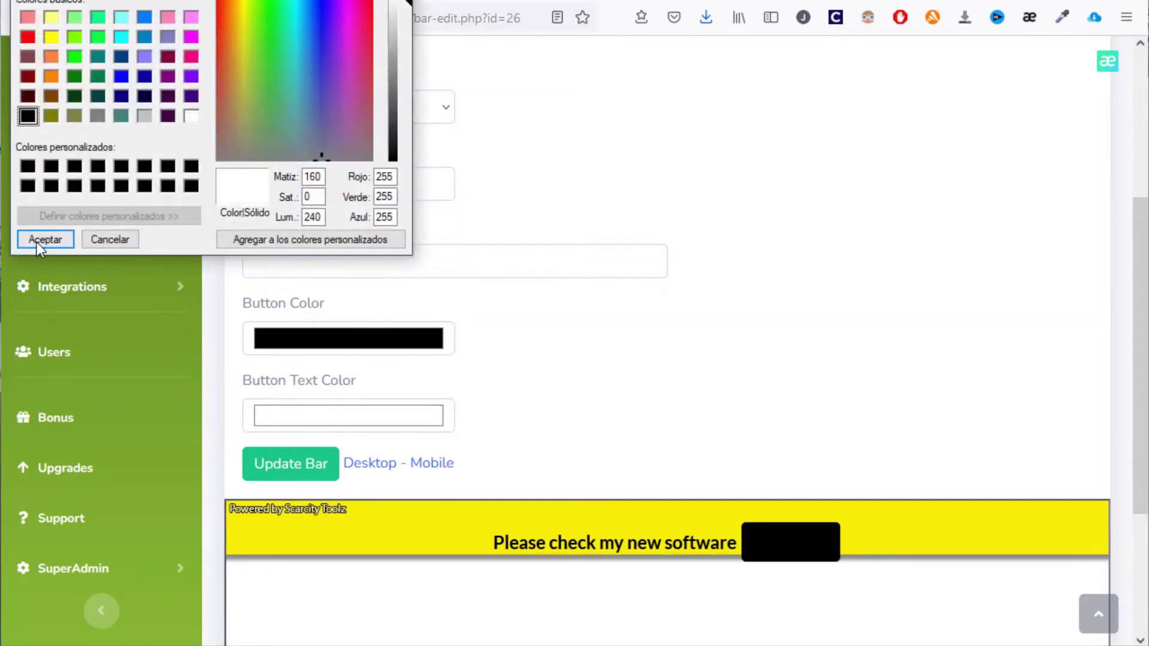
pyautogui.click(37, 240)
pyautogui.click(297, 338)
pyautogui.moveTo(290, 89); pyautogui.dragTo(268, 24)
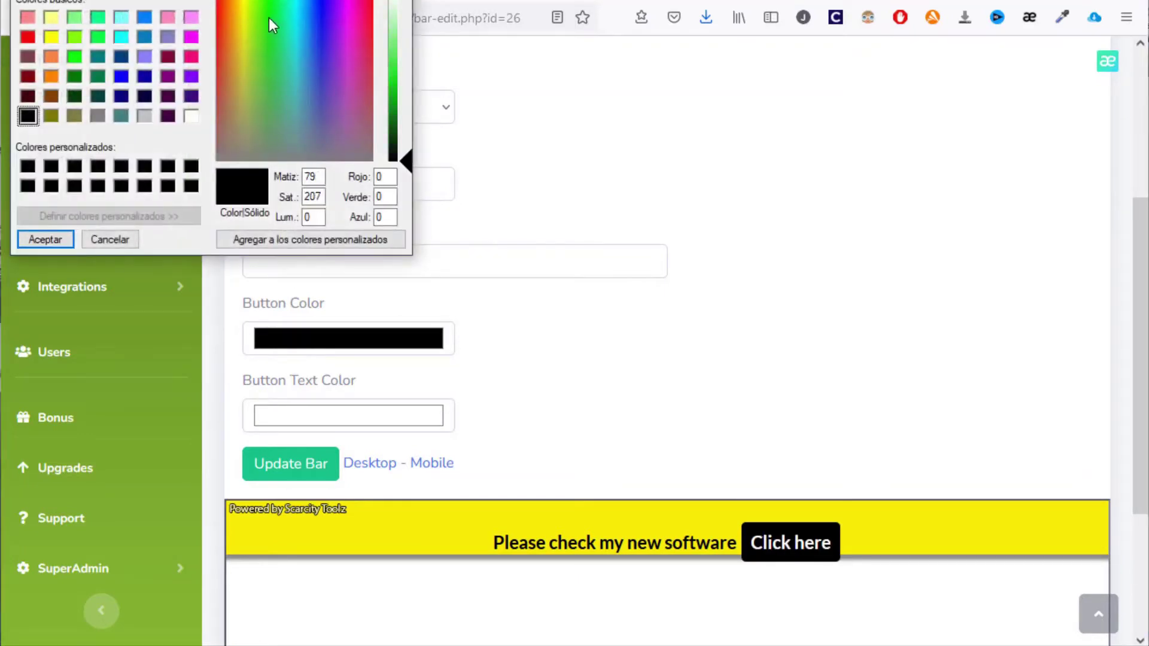
pyautogui.moveTo(396, 90); pyautogui.dragTo(397, 73)
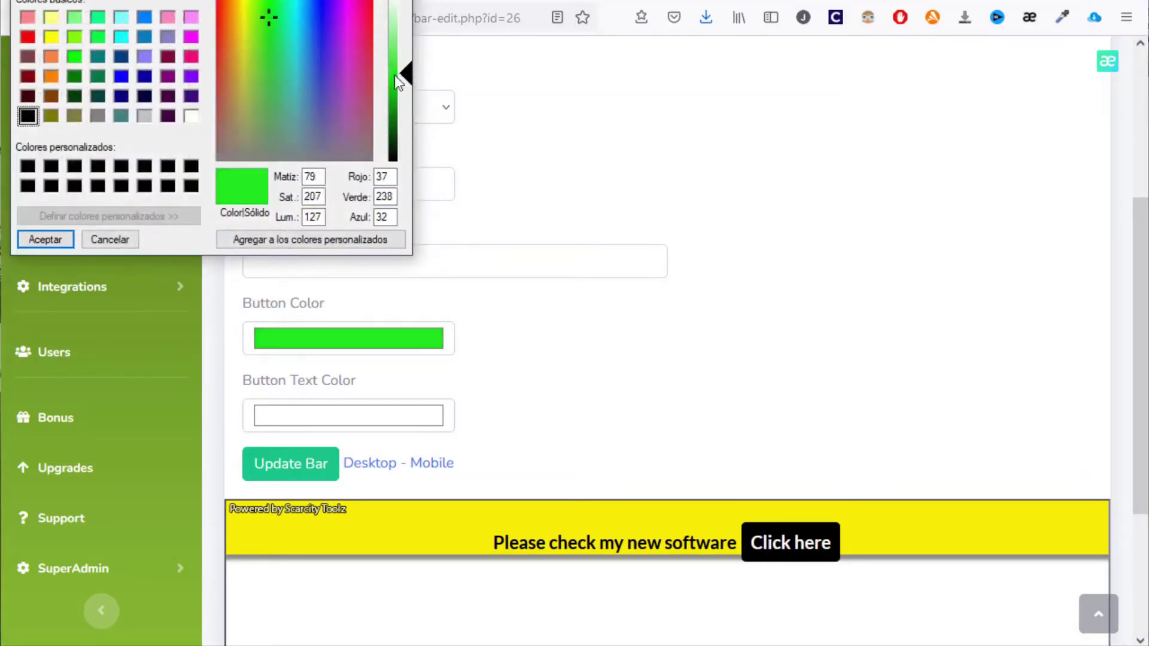
pyautogui.click(54, 240)
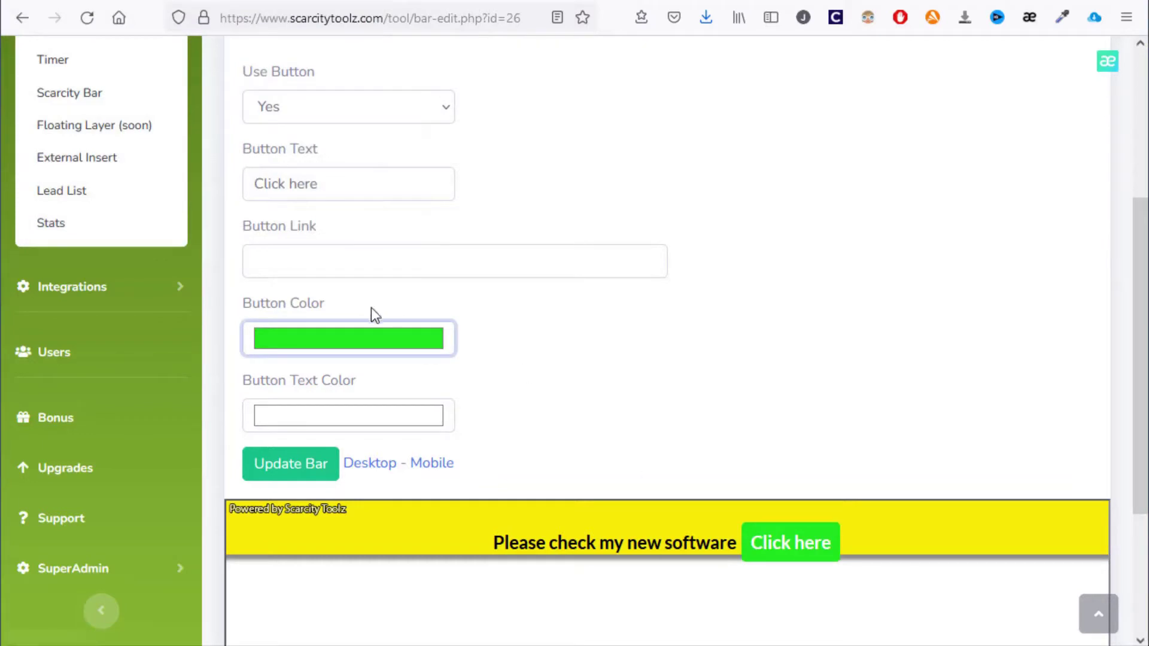
pyautogui.scroll(3, 395, 131)
# Raise the bar Height from 60 to 86, then check the mobile and desktop previews
pyautogui.click(363, 186)
pyautogui.scroll(-4, 541, 337)
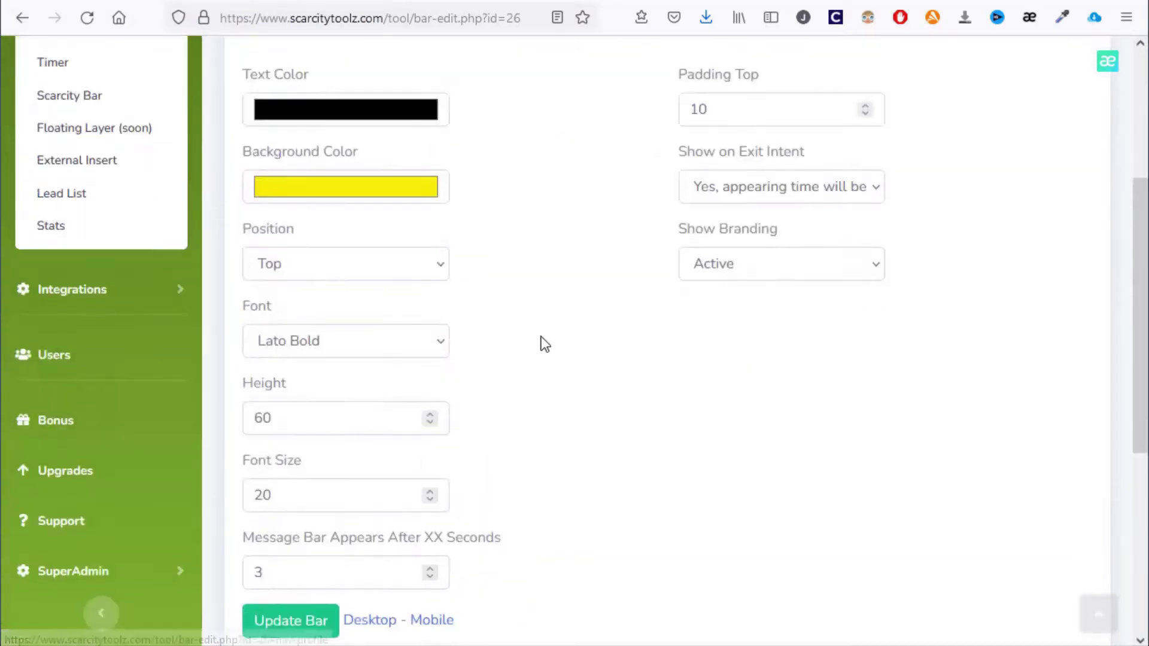
pyautogui.scroll(-4, 781, 242)
pyautogui.moveTo(429, 137); pyautogui.dragTo(430, 138)
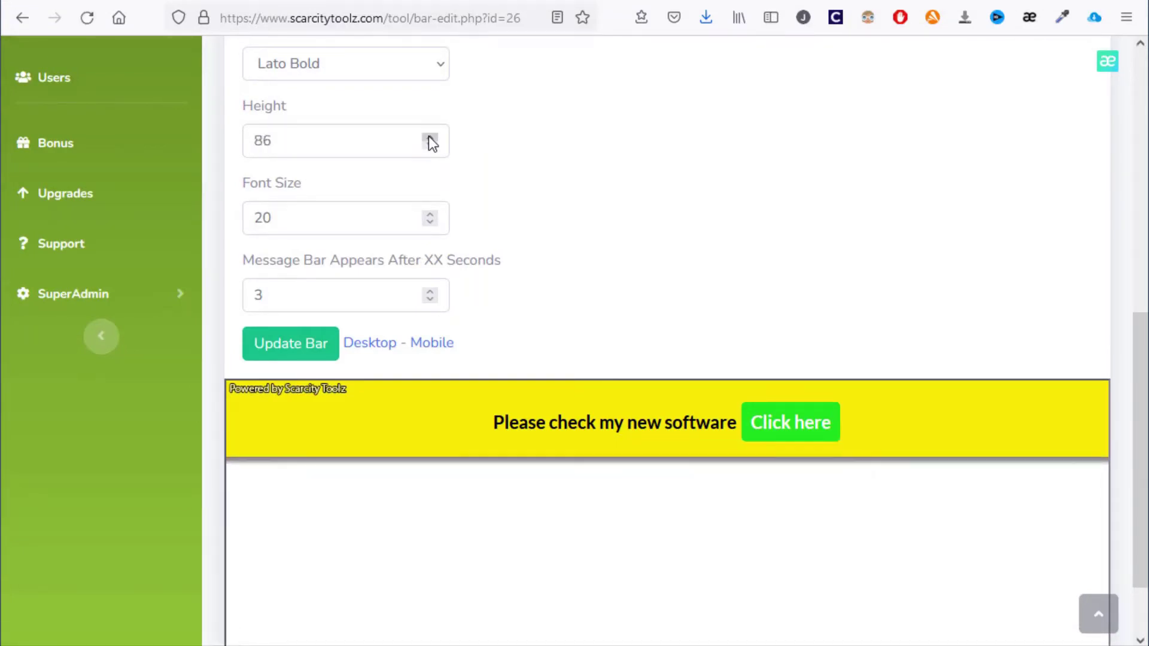
pyautogui.click(435, 347)
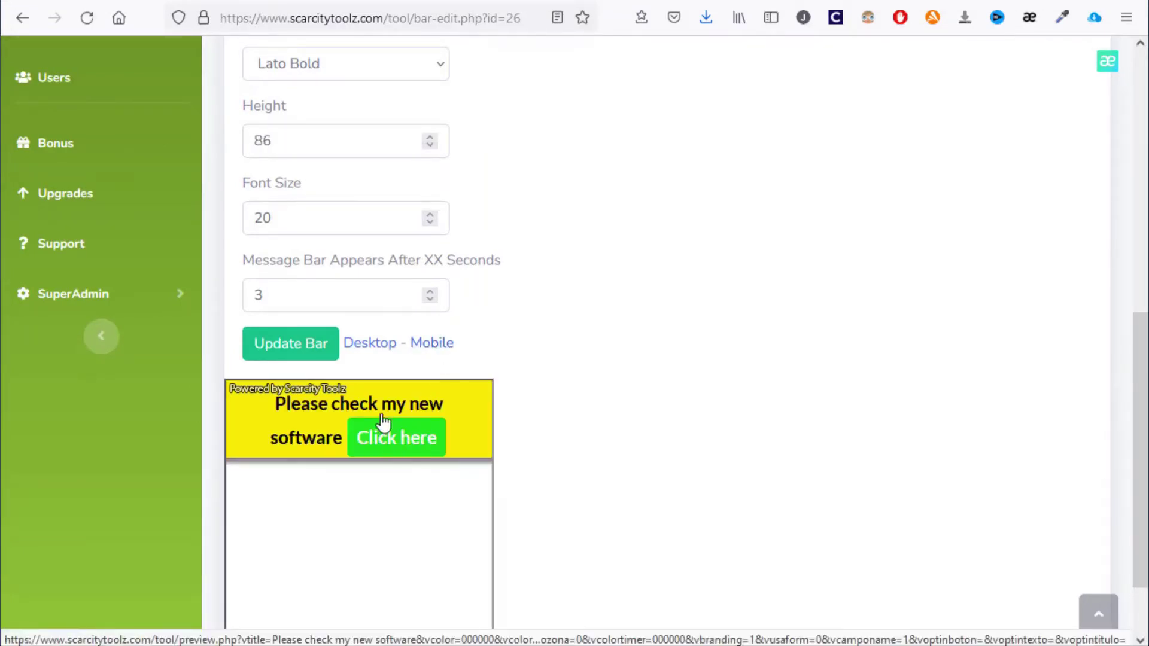
pyautogui.click(382, 352)
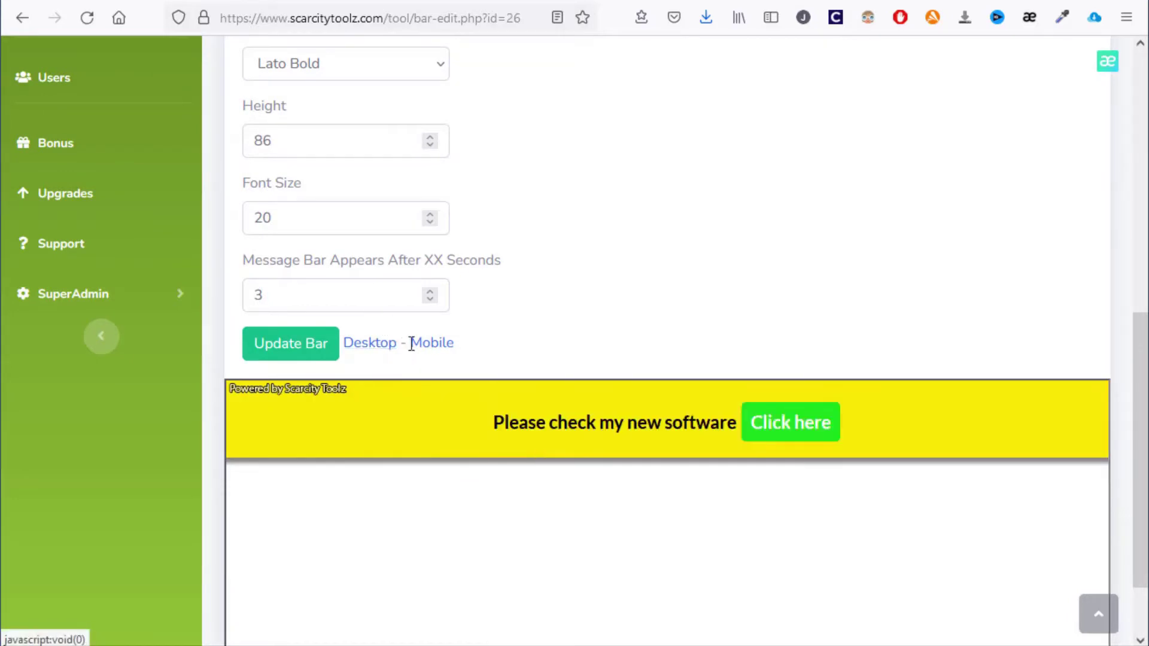
pyautogui.scroll(10, 551, 305)
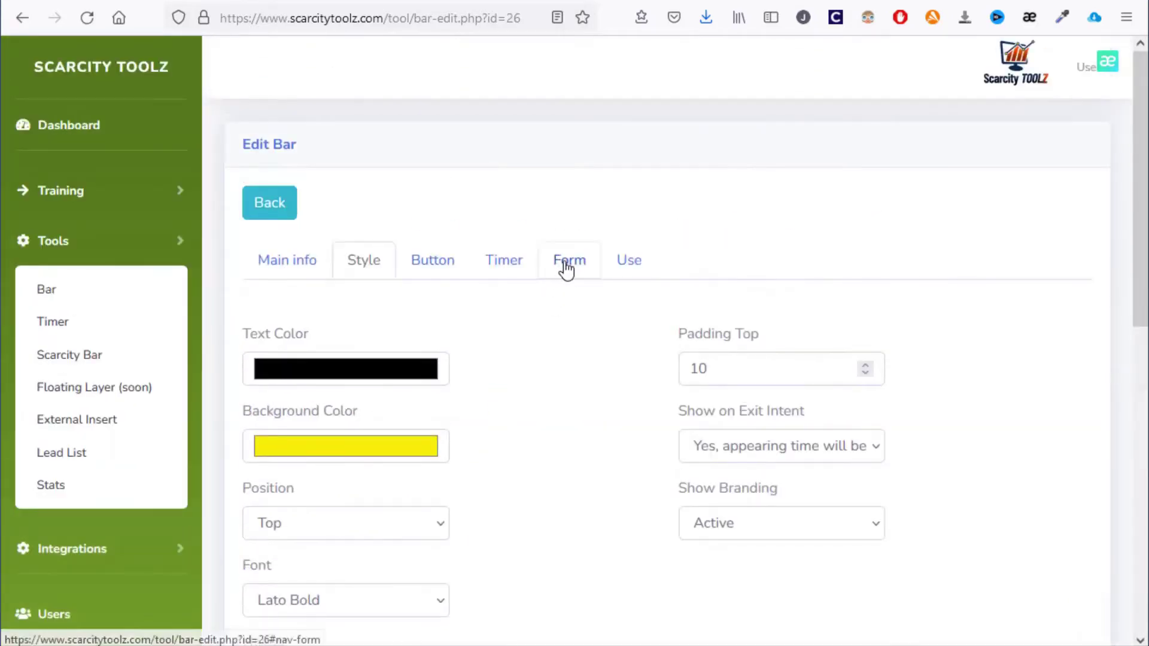
# On the Form tab, set Use Form to Yes and review the opt-in form preview
pyautogui.click(565, 269)
pyautogui.scroll(-5, 563, 278)
pyautogui.scroll(5, 595, 403)
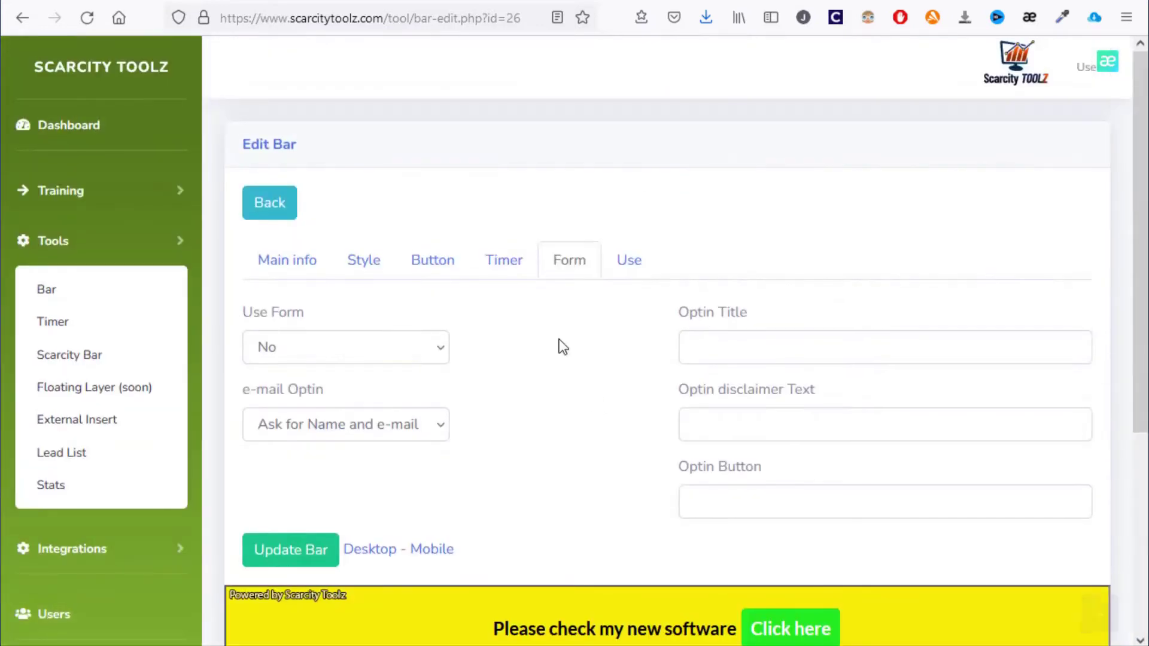
pyautogui.scroll(-2, 572, 358)
pyautogui.click(358, 264)
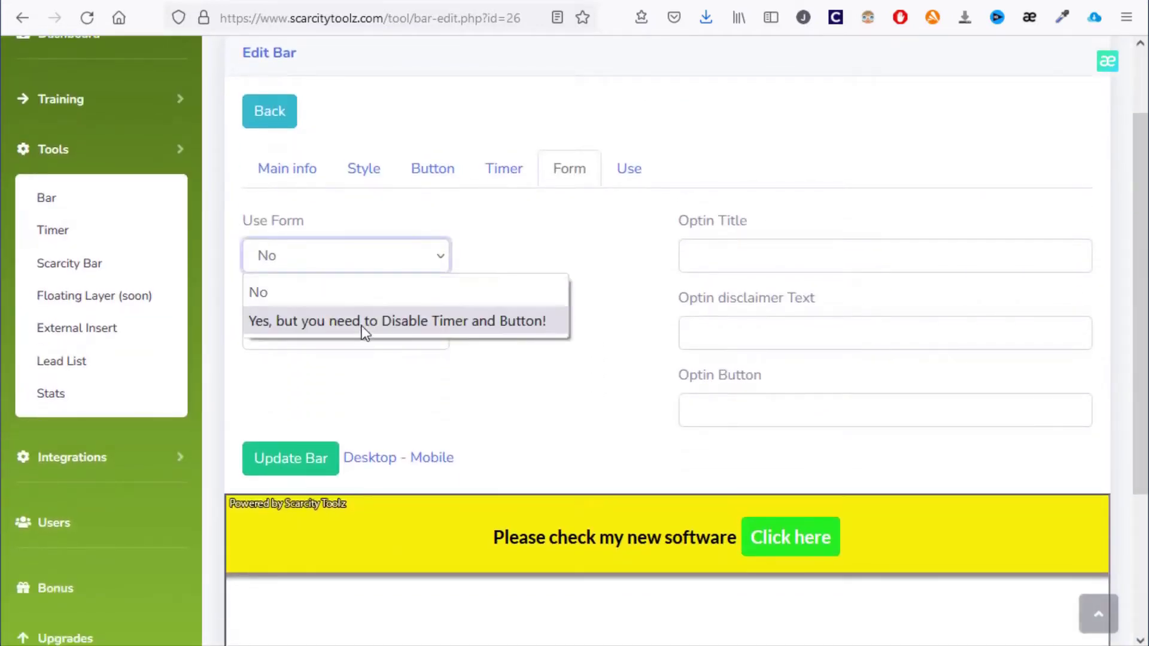
pyautogui.click(366, 323)
pyautogui.scroll(-3, 526, 374)
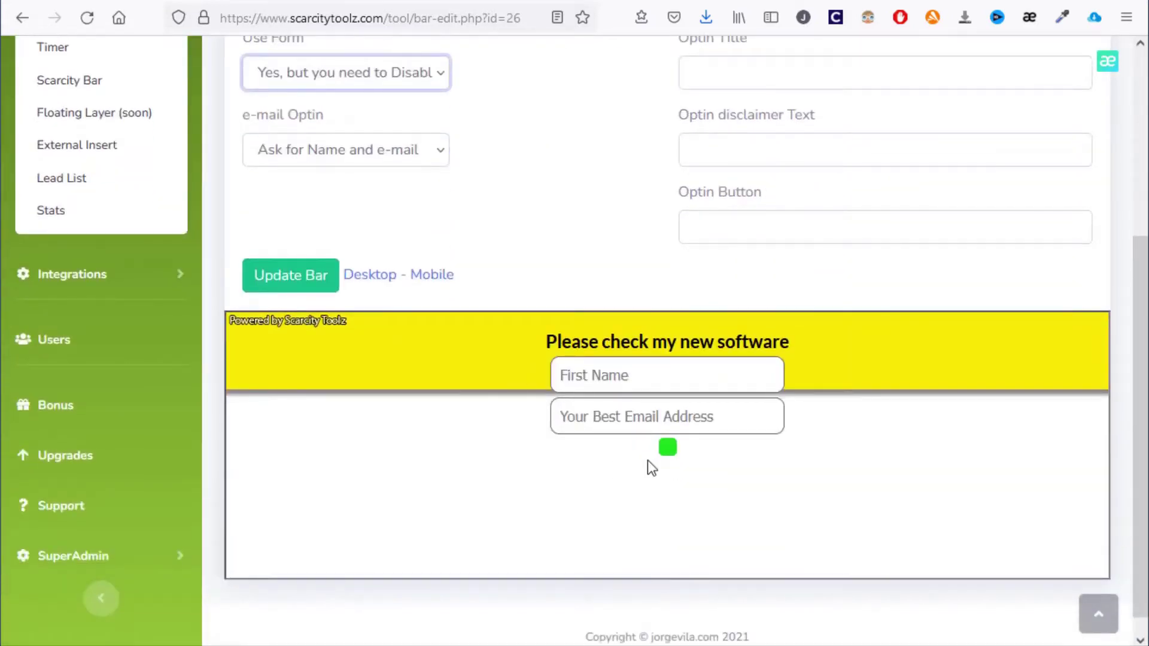
# Set Use Form back to No so the bar keeps its button
pyautogui.click(360, 78)
pyautogui.click(561, 200)
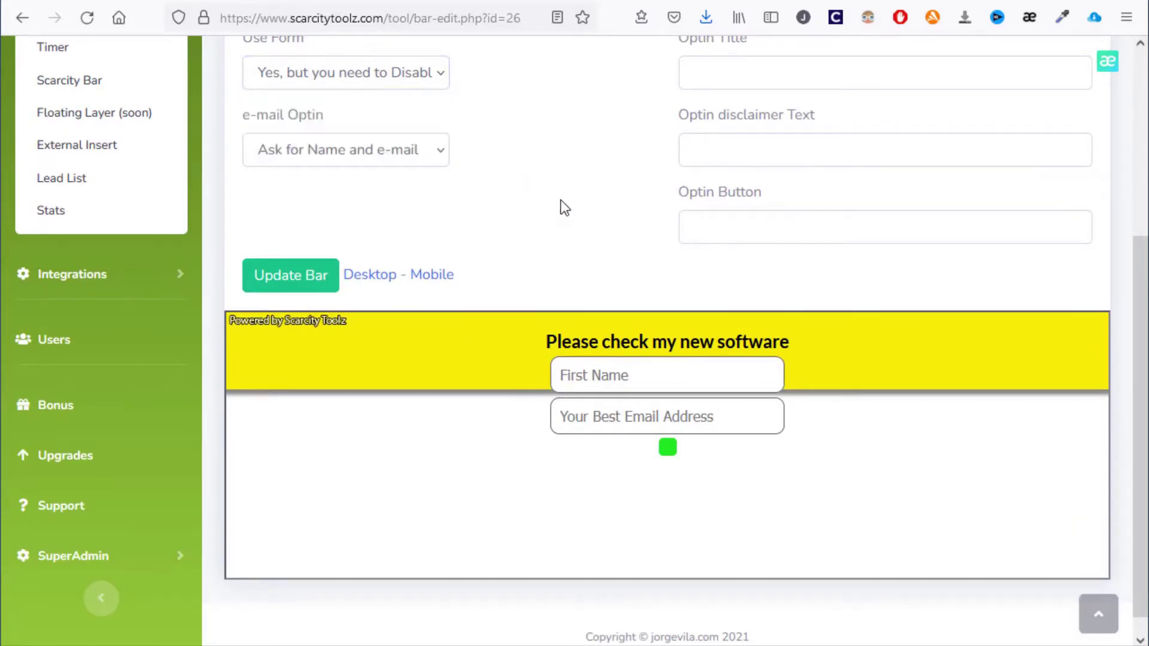
pyautogui.scroll(3, 561, 207)
pyautogui.click(379, 256)
pyautogui.click(328, 303)
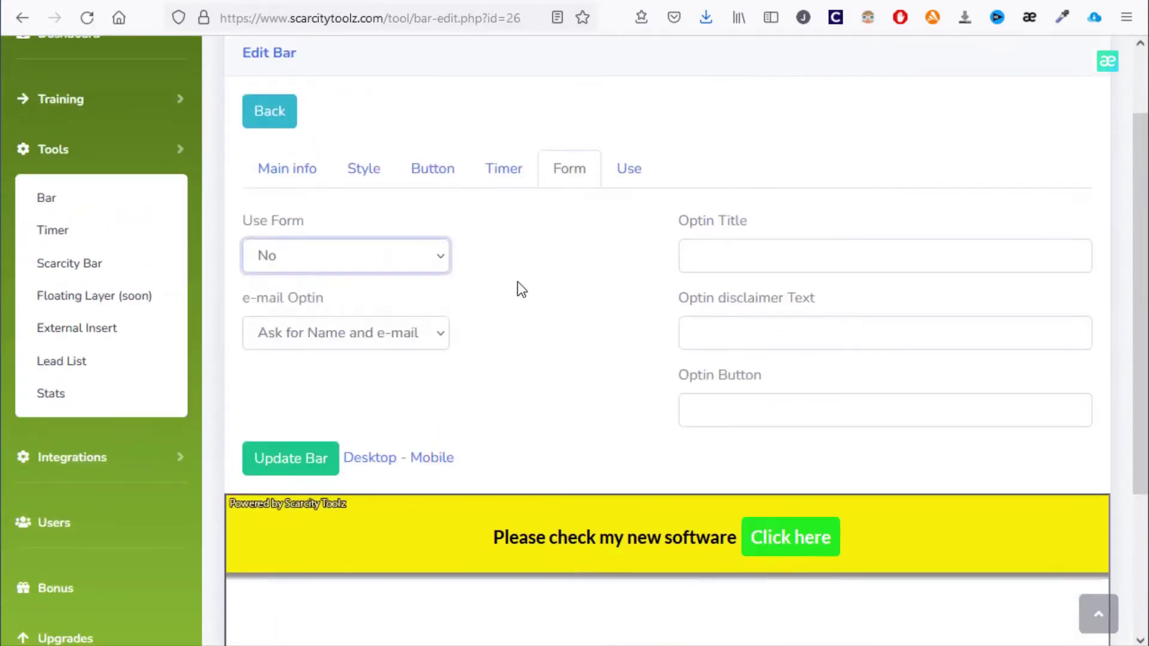
# Turn on the countdown timer with expiration date 28/01 at hour 00
pyautogui.click(495, 174)
pyautogui.scroll(-2, 499, 187)
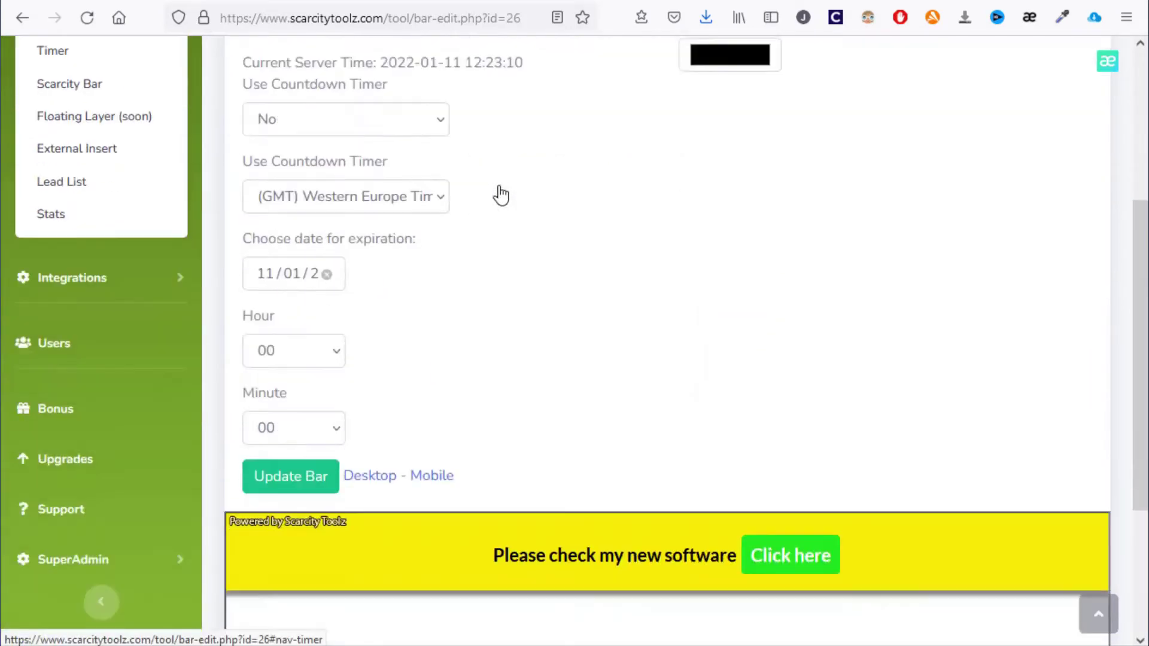
pyautogui.click(422, 124)
pyautogui.click(378, 149)
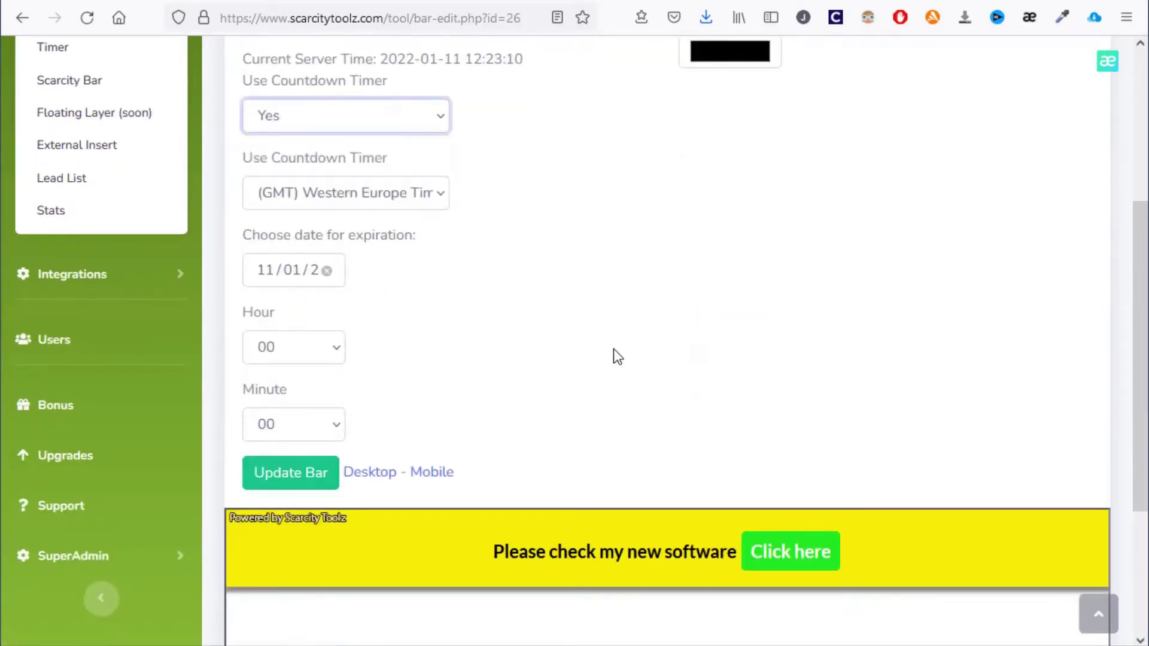
pyautogui.click(293, 277)
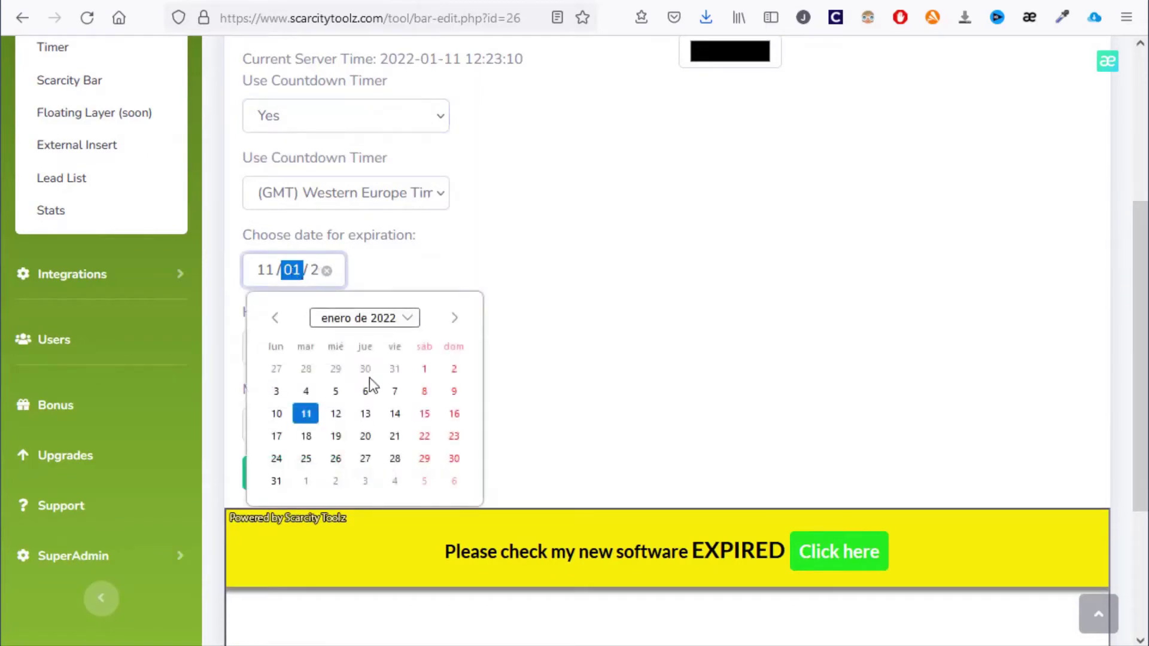
pyautogui.click(395, 458)
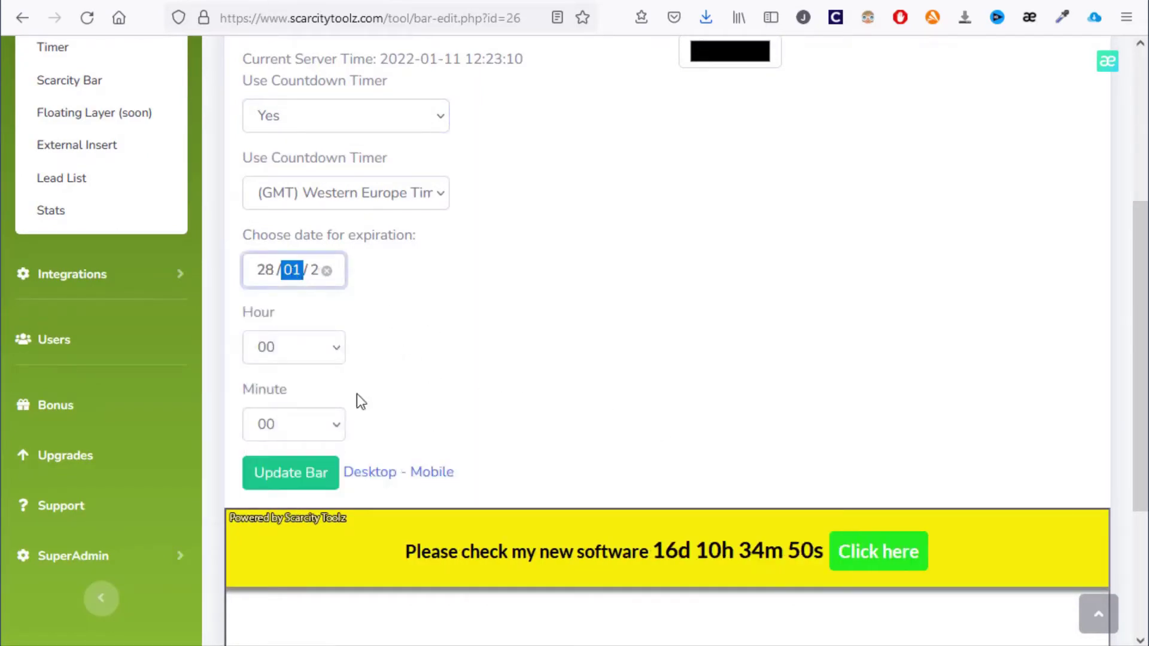
pyautogui.click(321, 351)
pyautogui.click(449, 353)
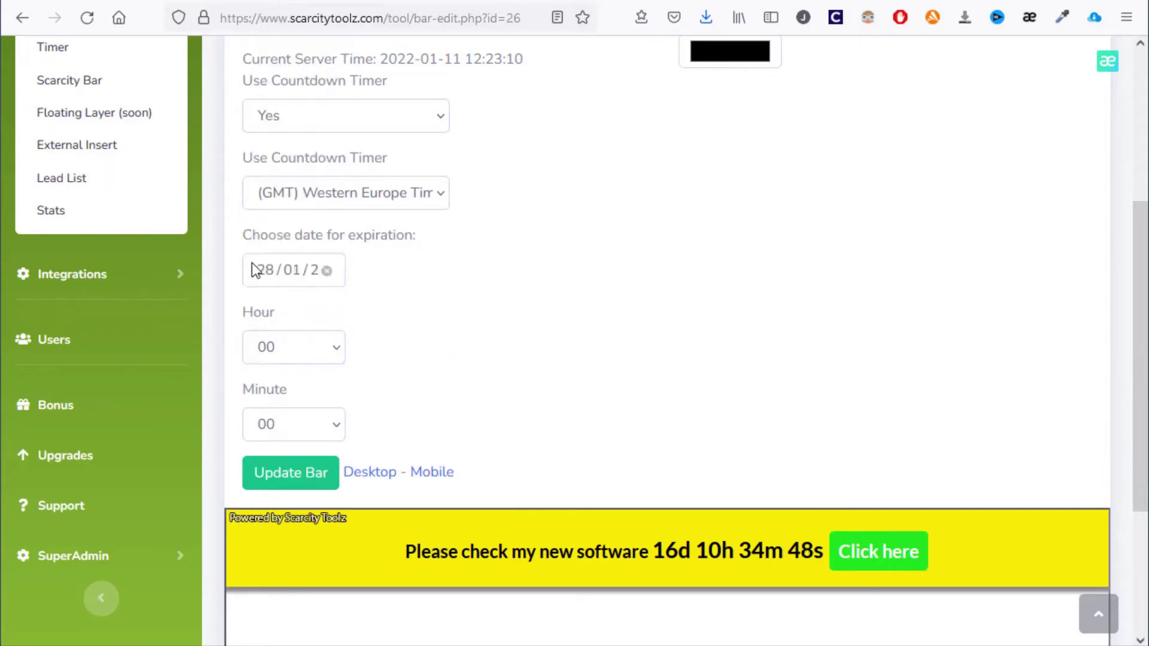
pyautogui.scroll(3, 585, 419)
pyautogui.scroll(-4, 832, 538)
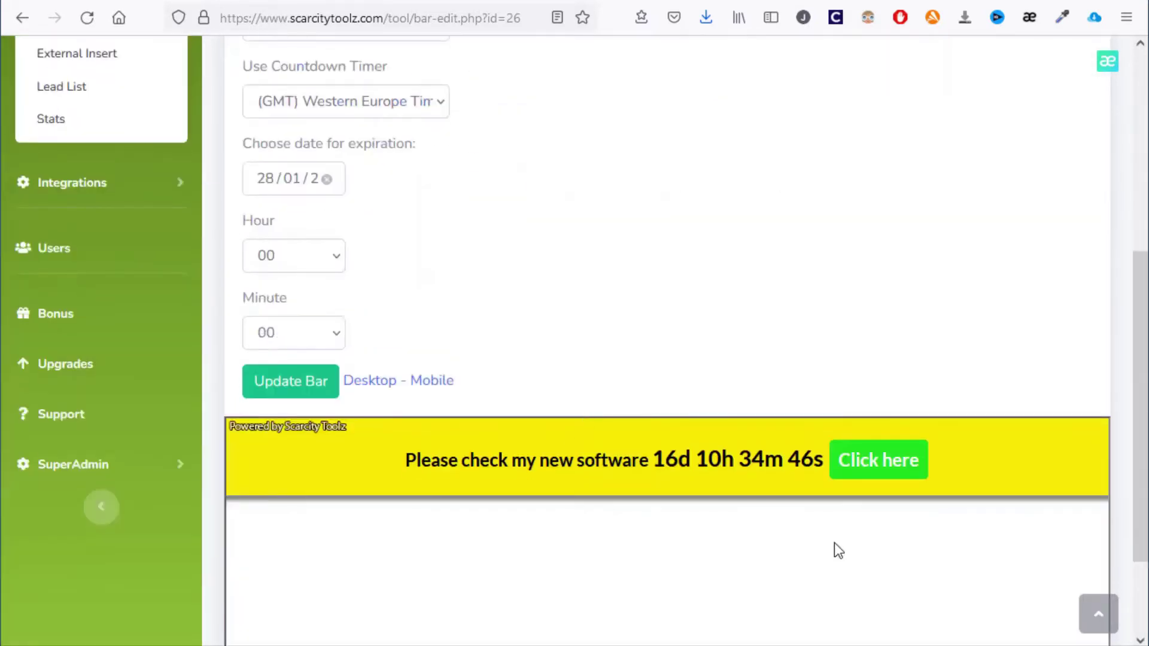
pyautogui.scroll(3, 598, 419)
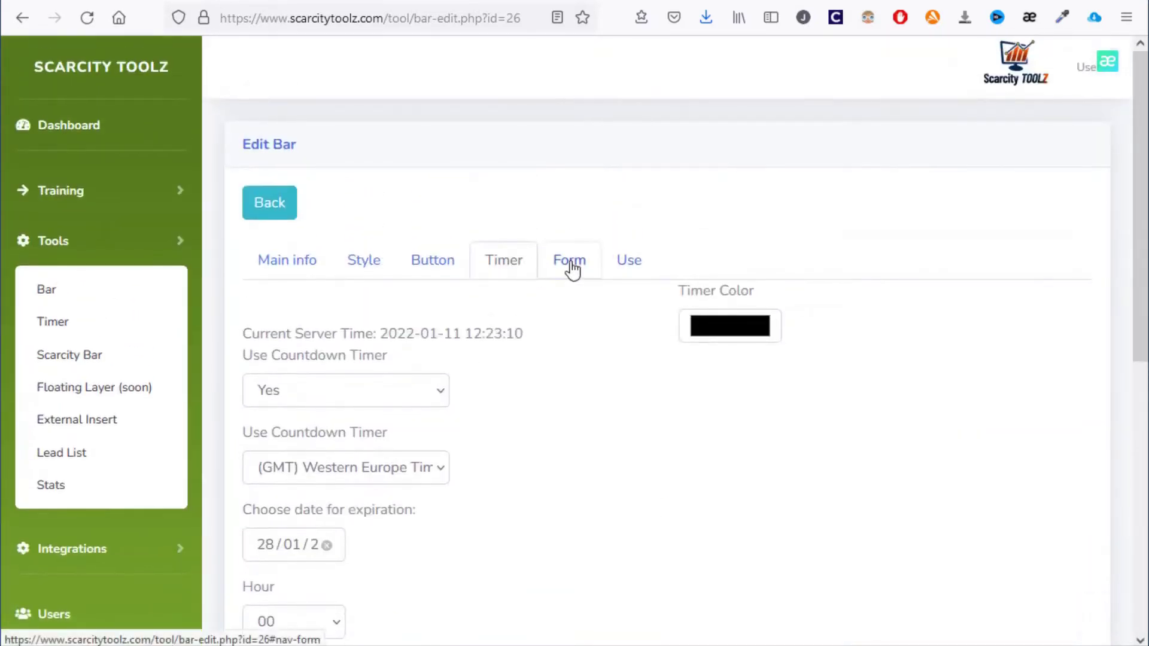
# Copy the JavaScript embed script from the Use tab and save the bar with Update Bar
pyautogui.click(570, 77)
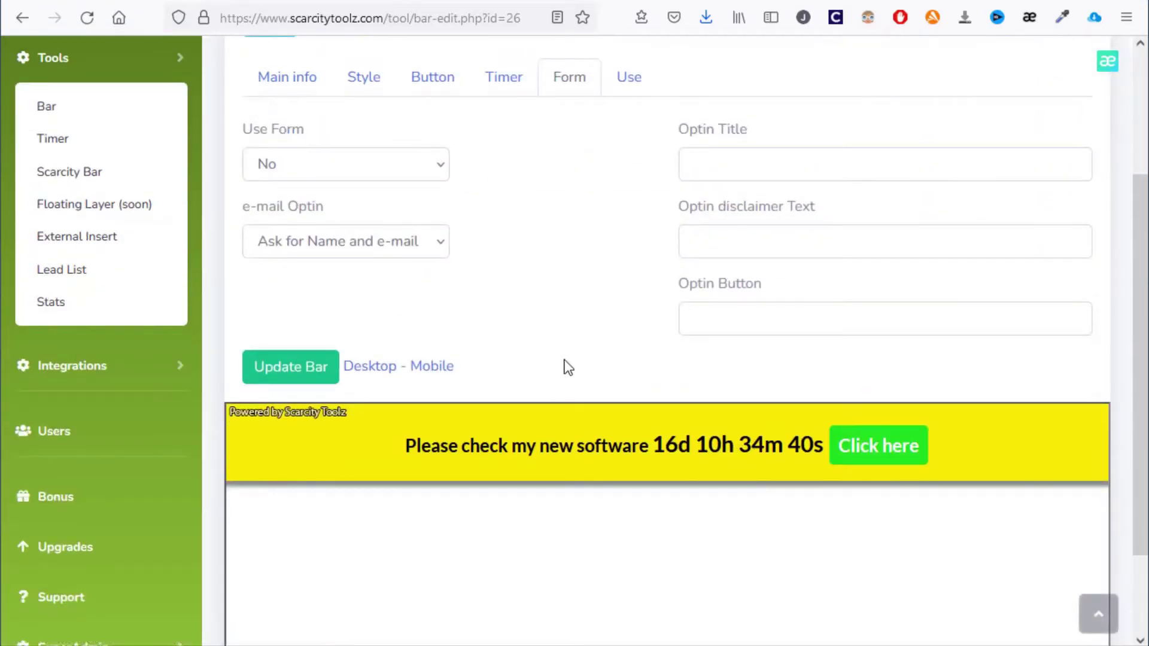
pyautogui.click(629, 78)
pyautogui.moveTo(244, 194); pyautogui.dragTo(644, 235)
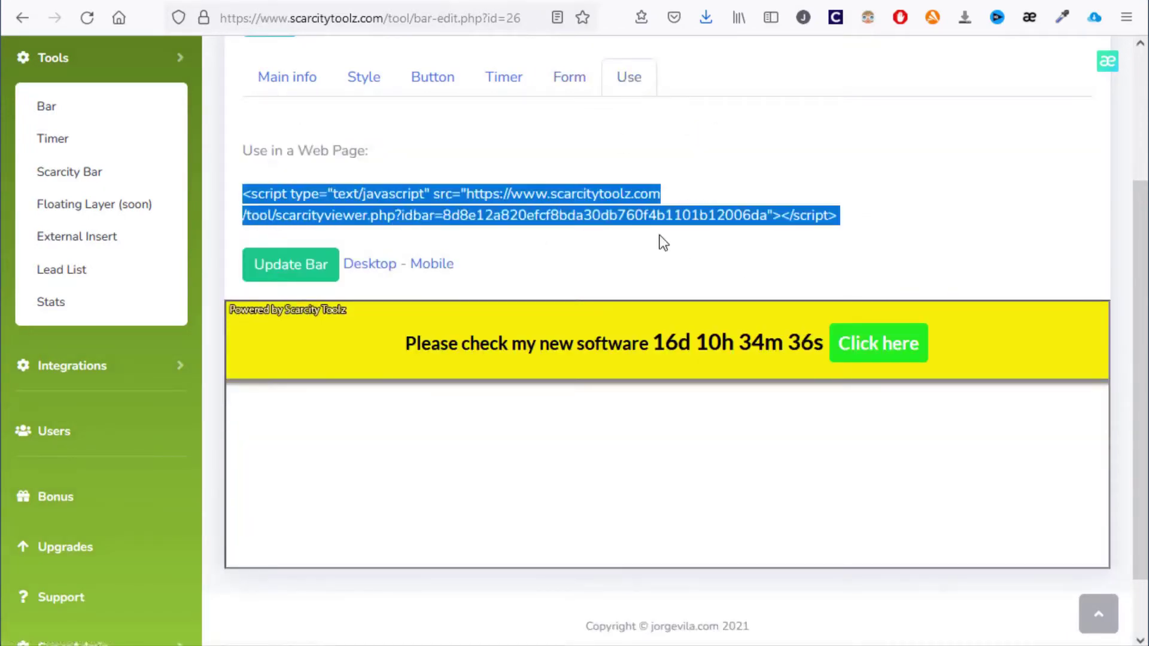
pyautogui.click(486, 272)
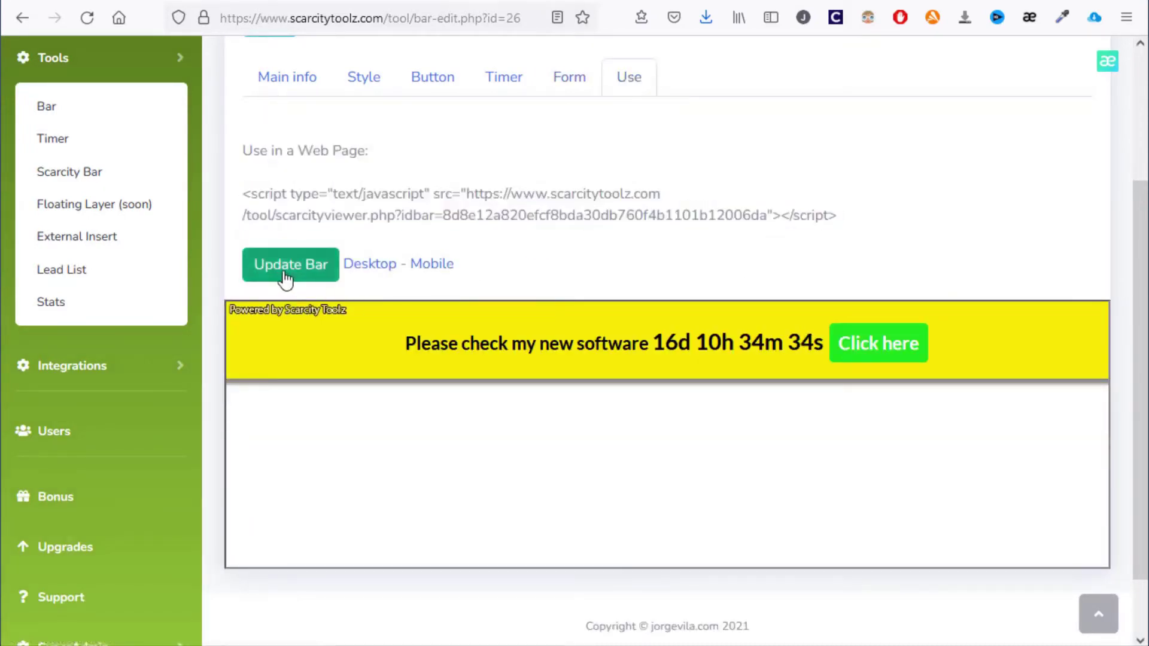
pyautogui.click(284, 276)
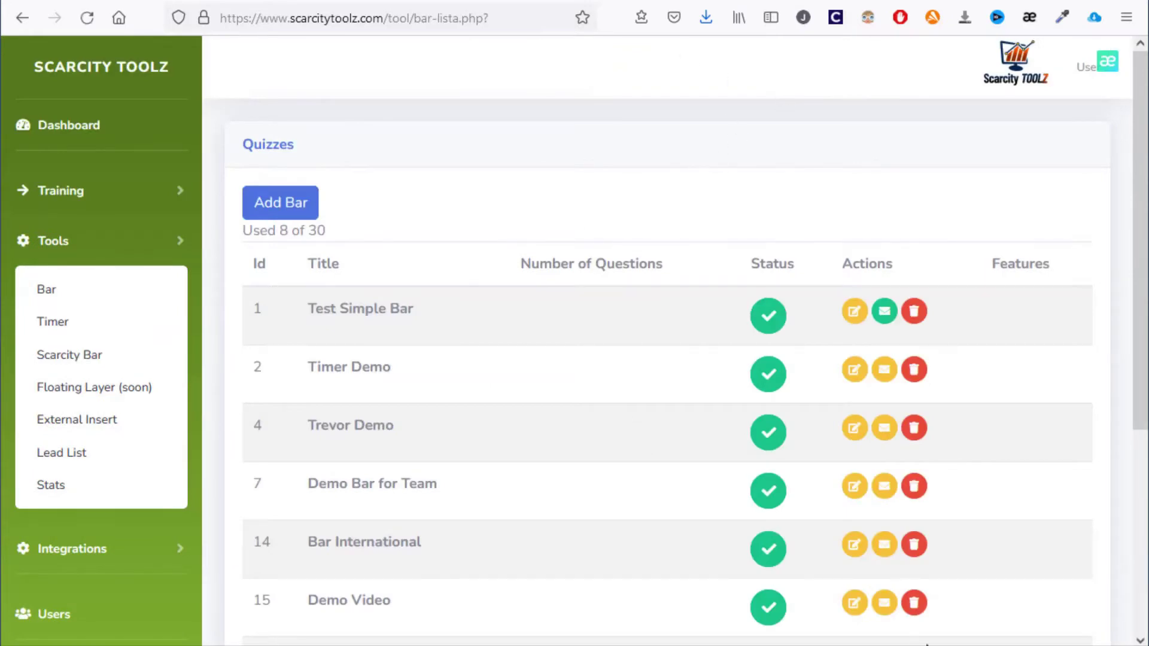
# Reload the local canvas page in the browser to check its current state
pyautogui.click(554, 3)
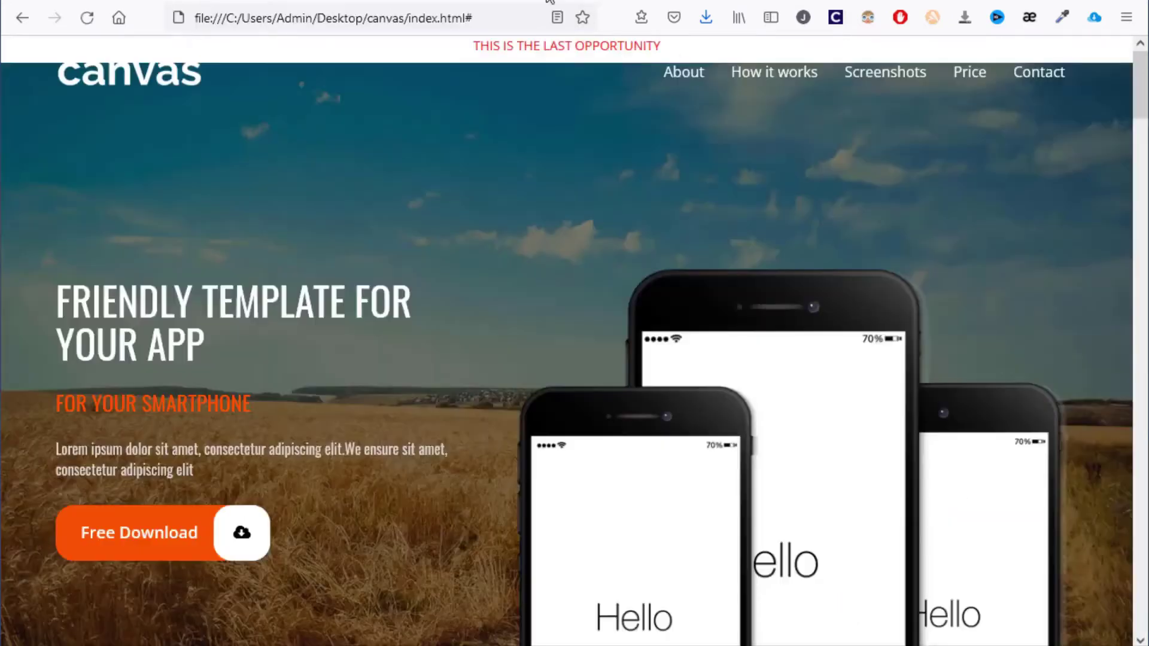
pyautogui.press('F5')
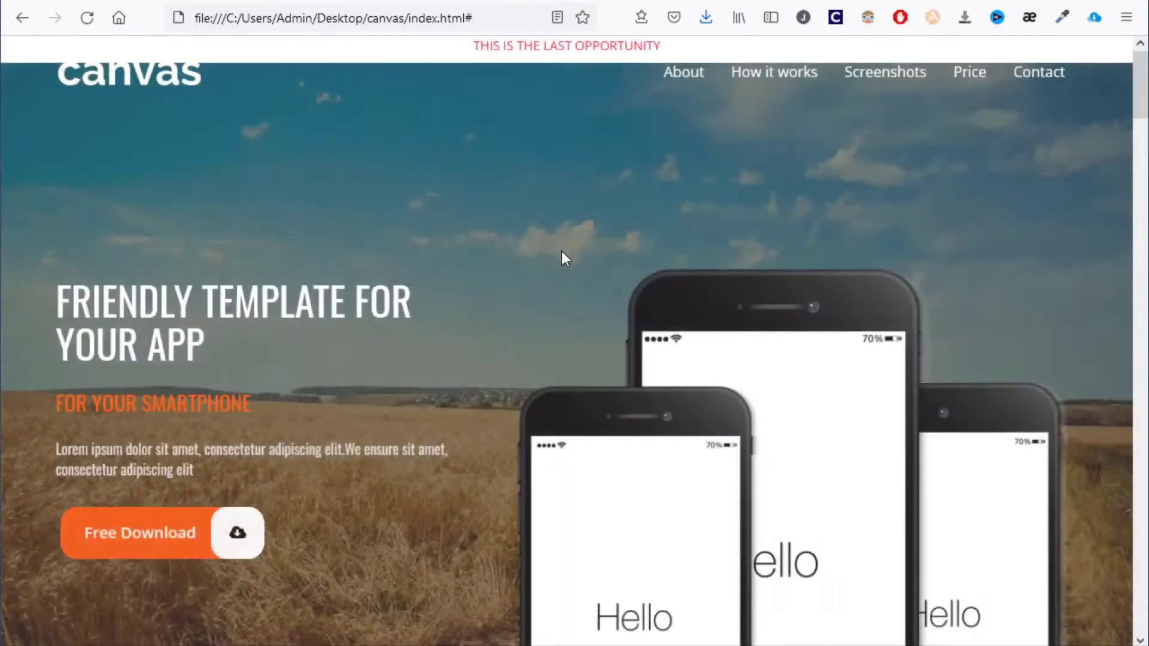
pyautogui.scroll(-7, 554, 307)
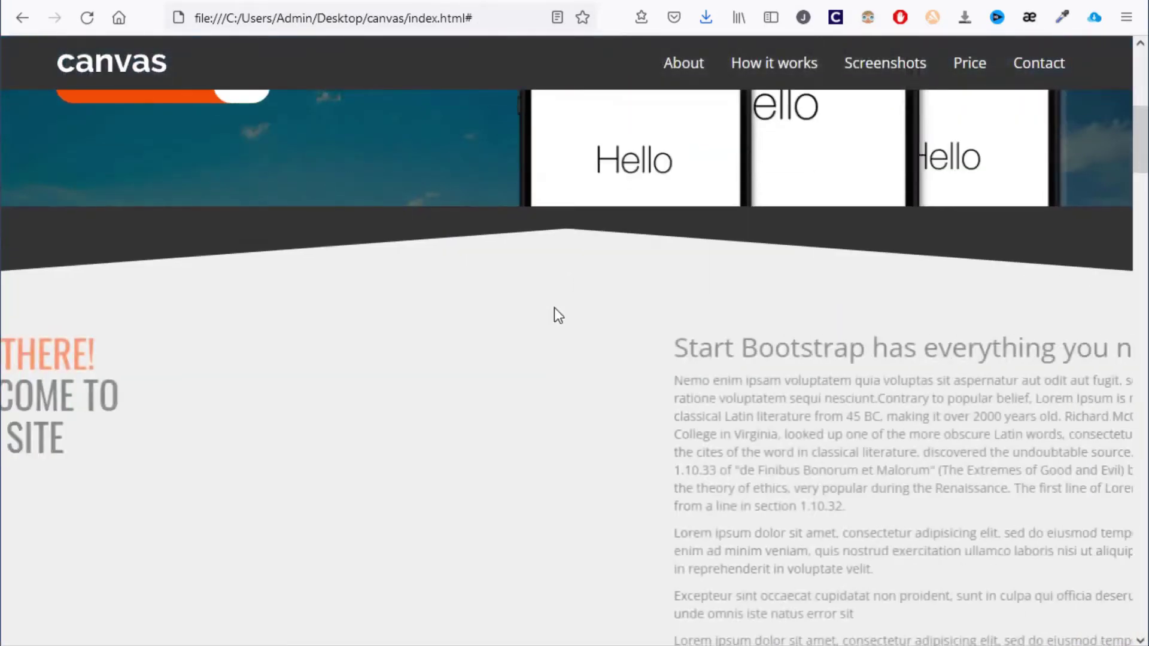
pyautogui.scroll(7, 546, 317)
# In index.html, replace the last-opportunity line and old popup script with the new bar script, then save
pyautogui.hotkey('alt', 'Tab')
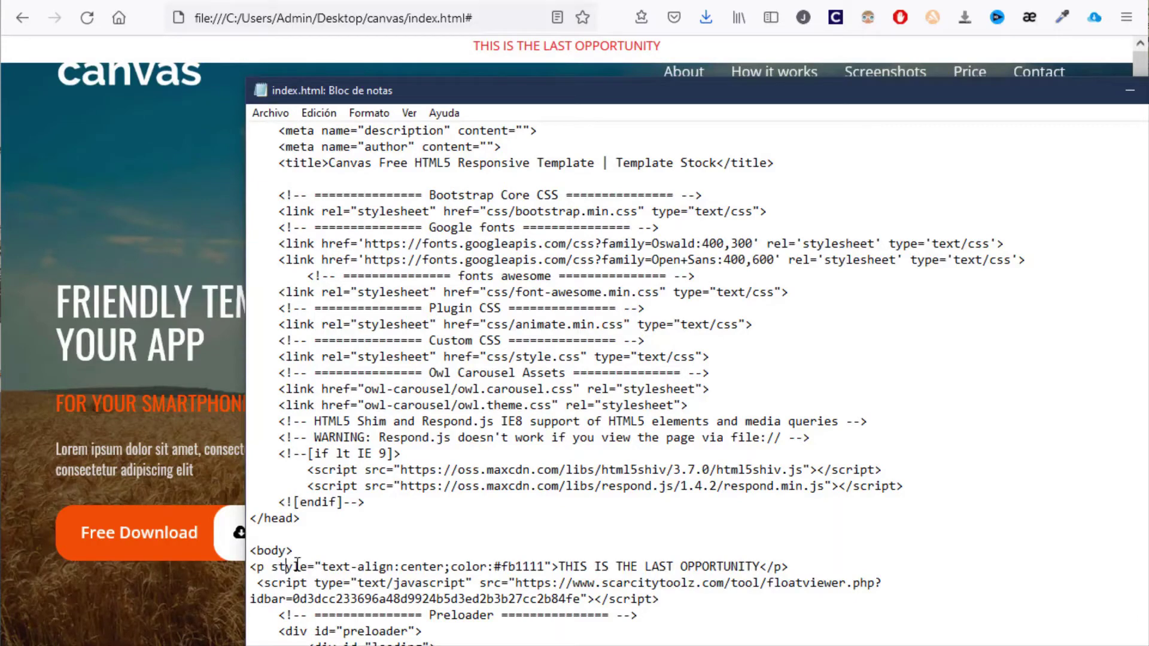
pyautogui.moveTo(251, 566); pyautogui.dragTo(666, 599)
pyautogui.write('<script type="text/javascript" src="https://www.scarcitytoolz.com/tool/scarcityviewer.php?idbar=8d8e12a820efcf8bda30db760f4b1101b12006da"></script>')
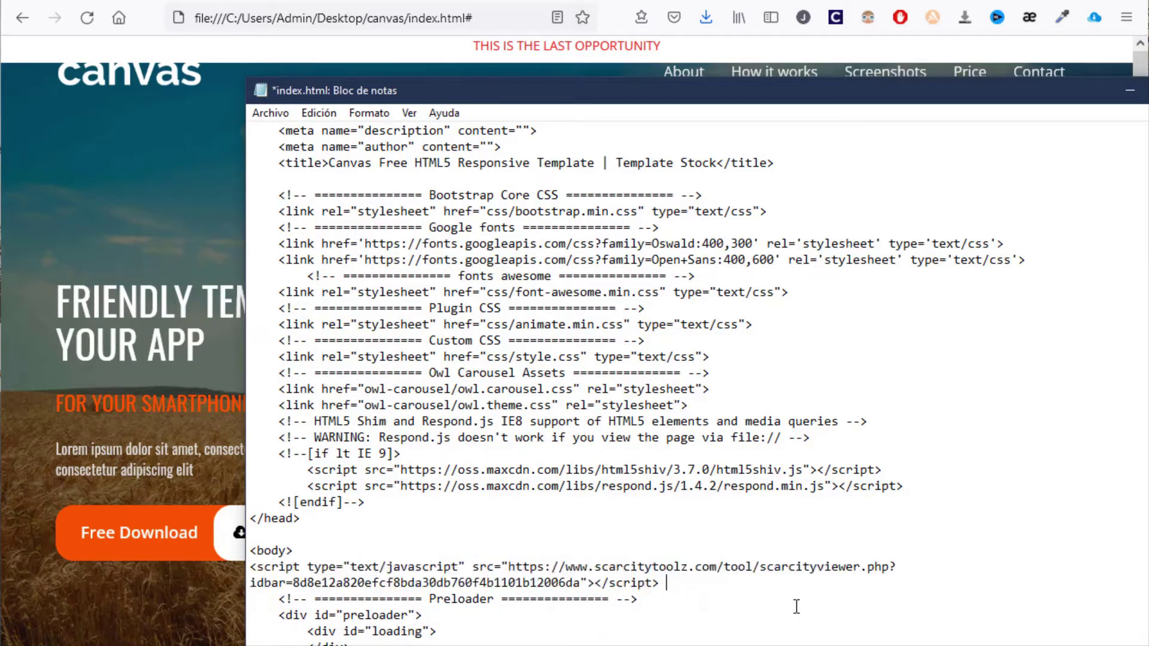
pyautogui.click(271, 112)
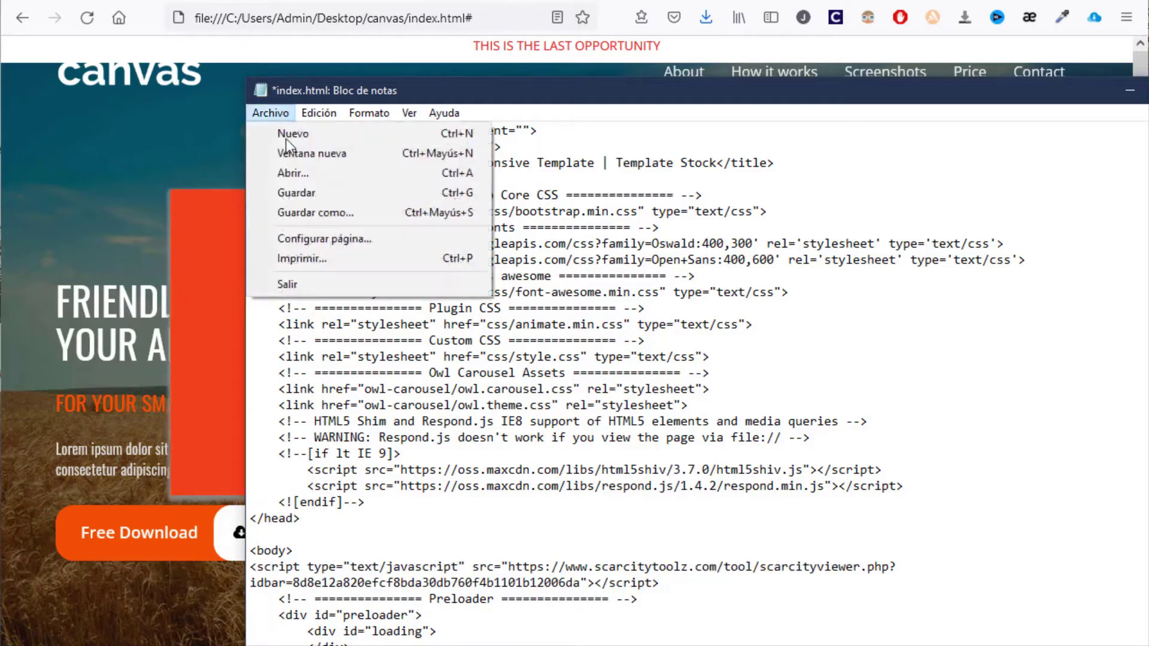
pyautogui.click(307, 194)
# Reload the local canvas page to show the yellow countdown bar, then return to the Scarcity Toolz bar list
pyautogui.click(736, 0)
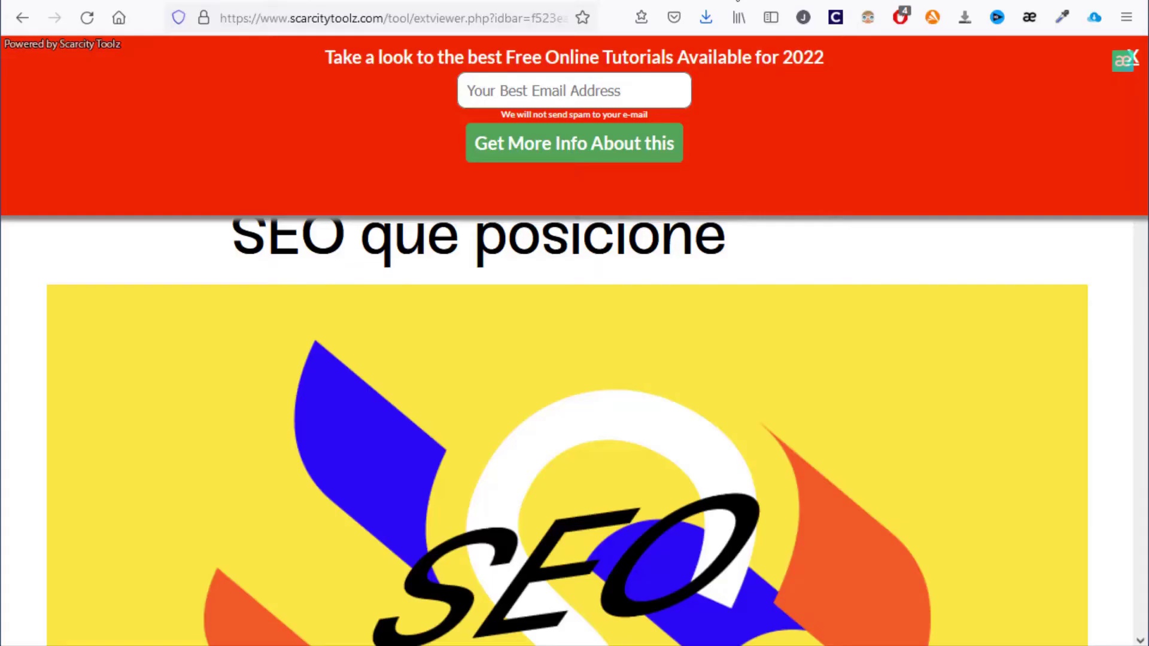
pyautogui.click(469, 0)
pyautogui.click(575, 0)
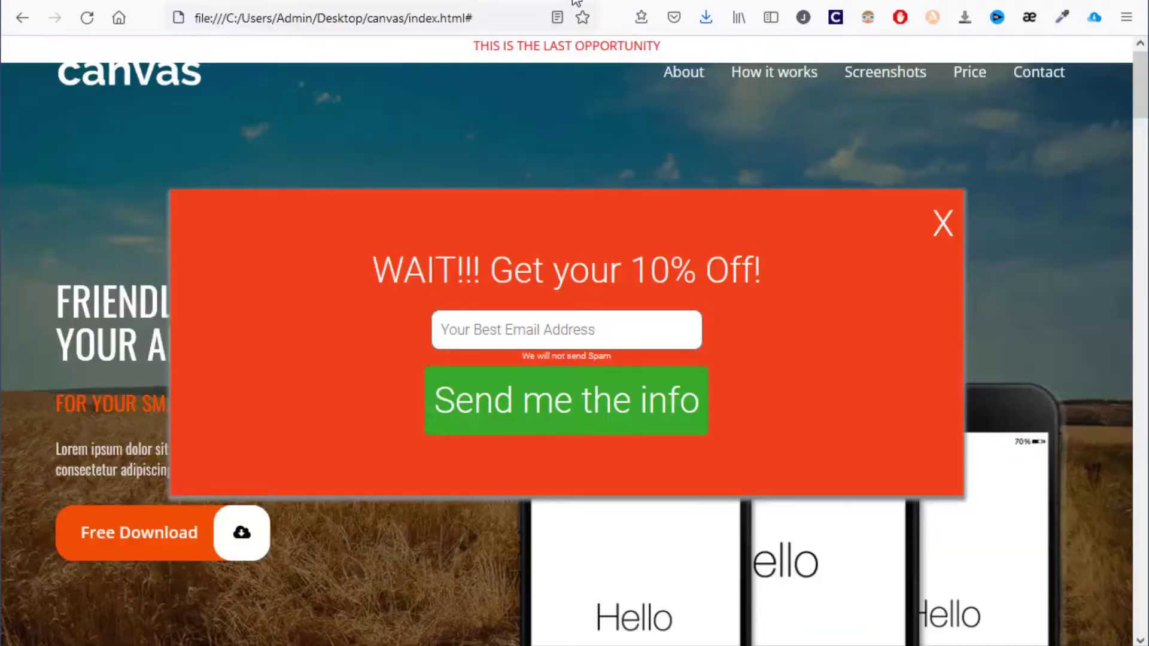
pyautogui.press('F5')
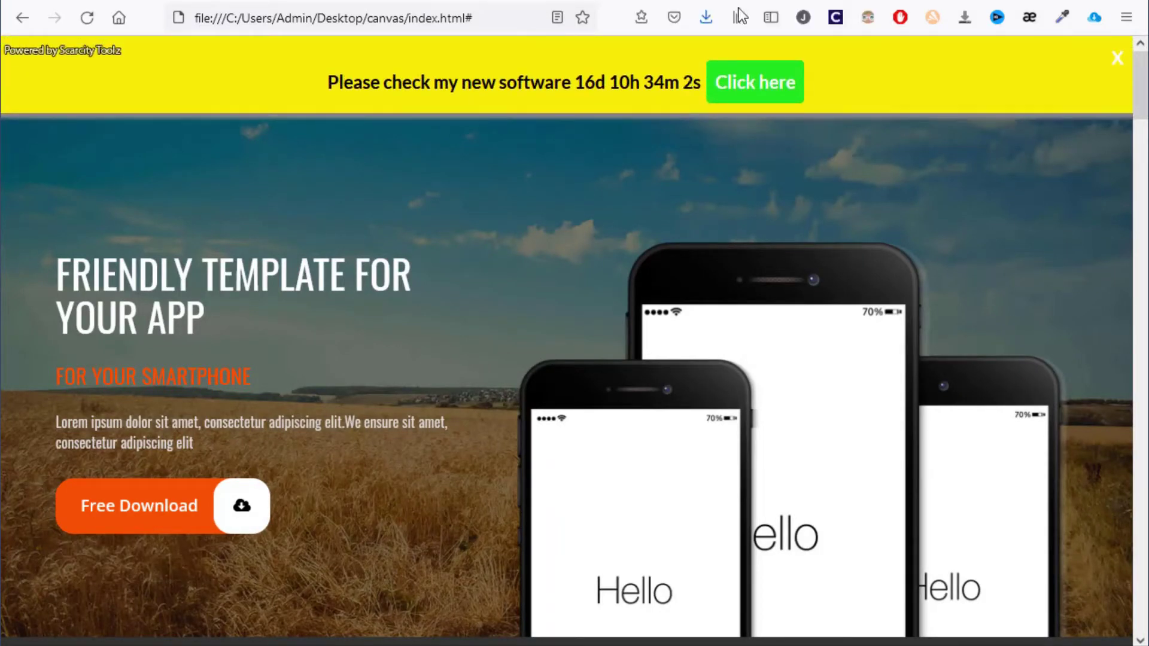
pyautogui.moveTo(333, 83); pyautogui.dragTo(764, 85)
pyautogui.click(623, 106)
pyautogui.scroll(-8, 685, 207)
pyautogui.scroll(-10, 685, 209)
pyautogui.scroll(12, 685, 240)
pyautogui.scroll(6, 685, 254)
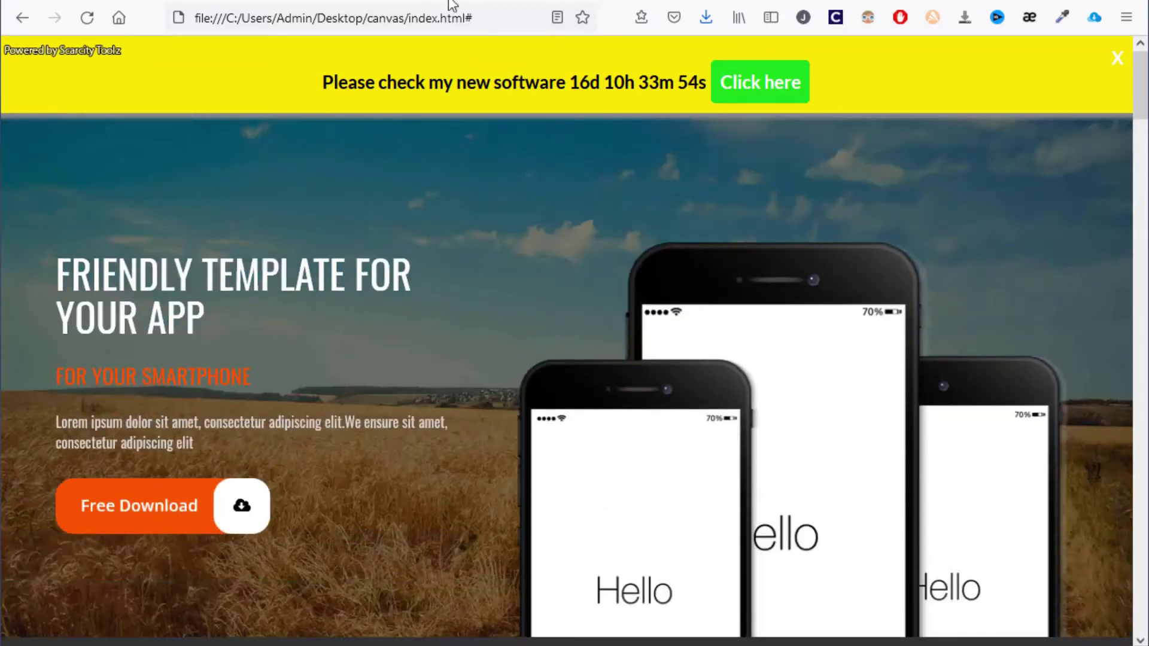
pyautogui.click(418, 1)
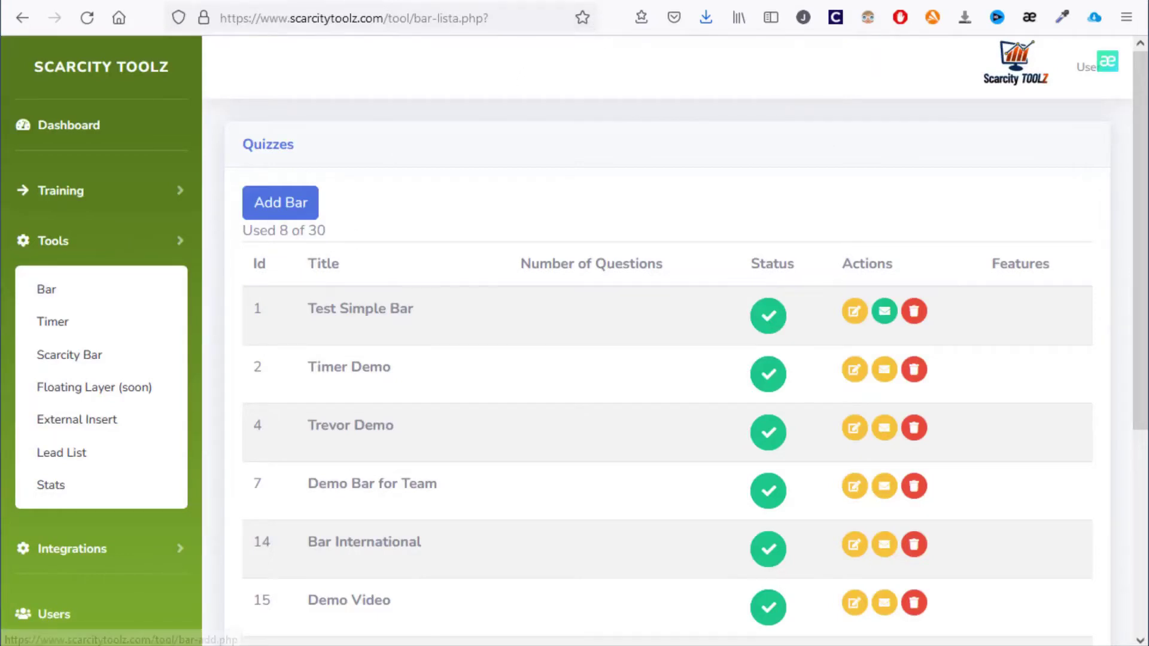
# Refresh the Scarcity Toolz bar list and open the Demo 545 bar for editing
pyautogui.hotkey('ctrl', 'Tab')
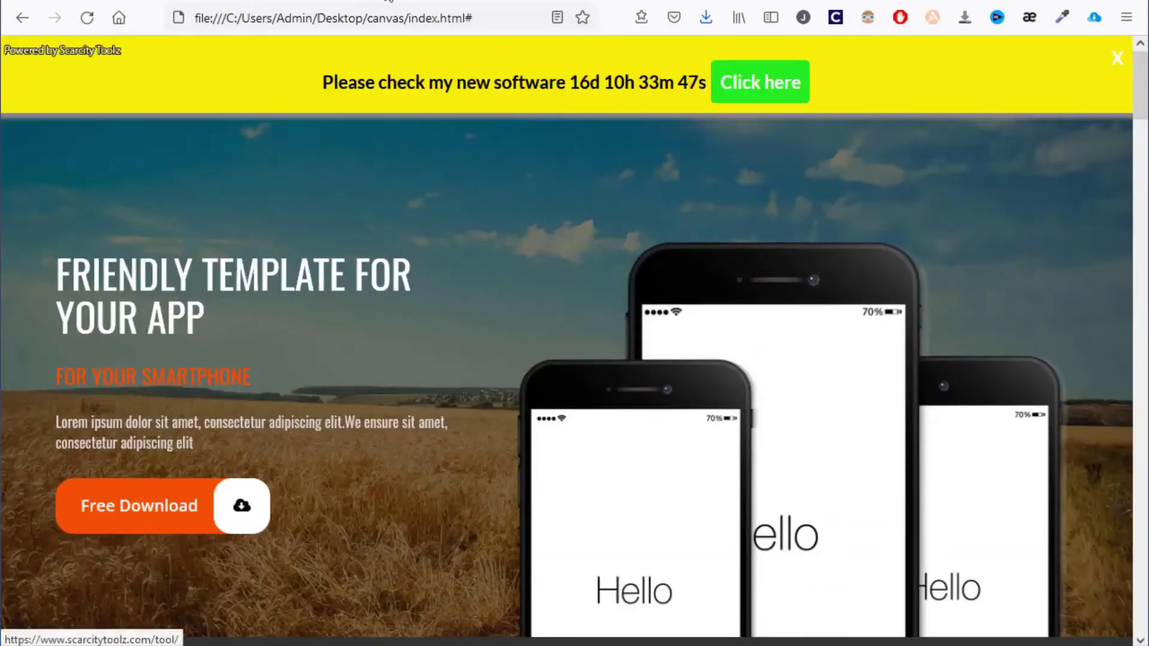
pyautogui.click(357, 1)
pyautogui.click(97, 292)
pyautogui.scroll(-5, 310, 323)
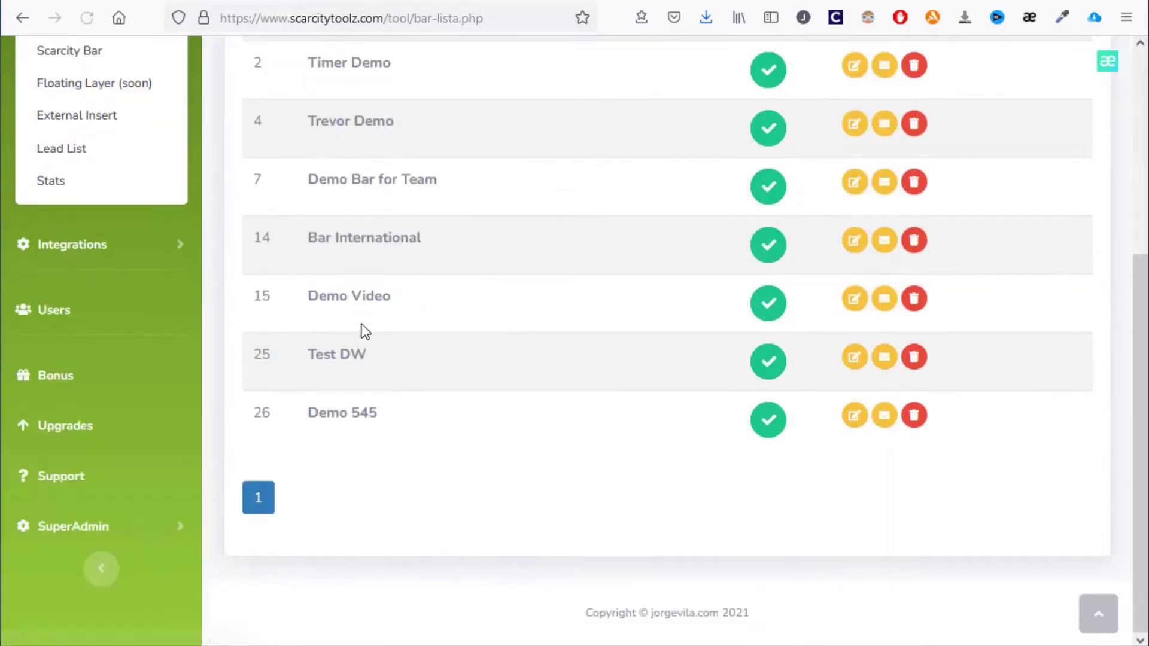
pyautogui.click(856, 414)
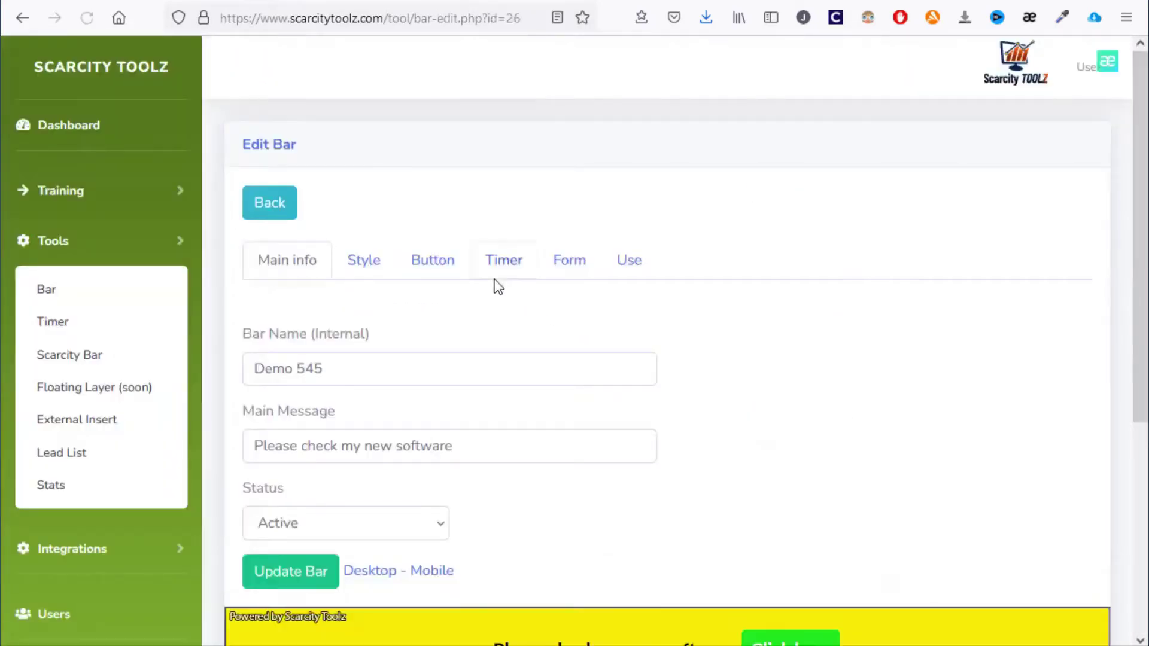
# Set Show Branding to Inactive on the Demo 545 bar's Style settings and update the bar
pyautogui.scroll(-2, 500, 288)
pyautogui.click(429, 190)
pyautogui.click(375, 174)
pyautogui.scroll(-3, 547, 343)
pyautogui.click(762, 263)
pyautogui.click(760, 285)
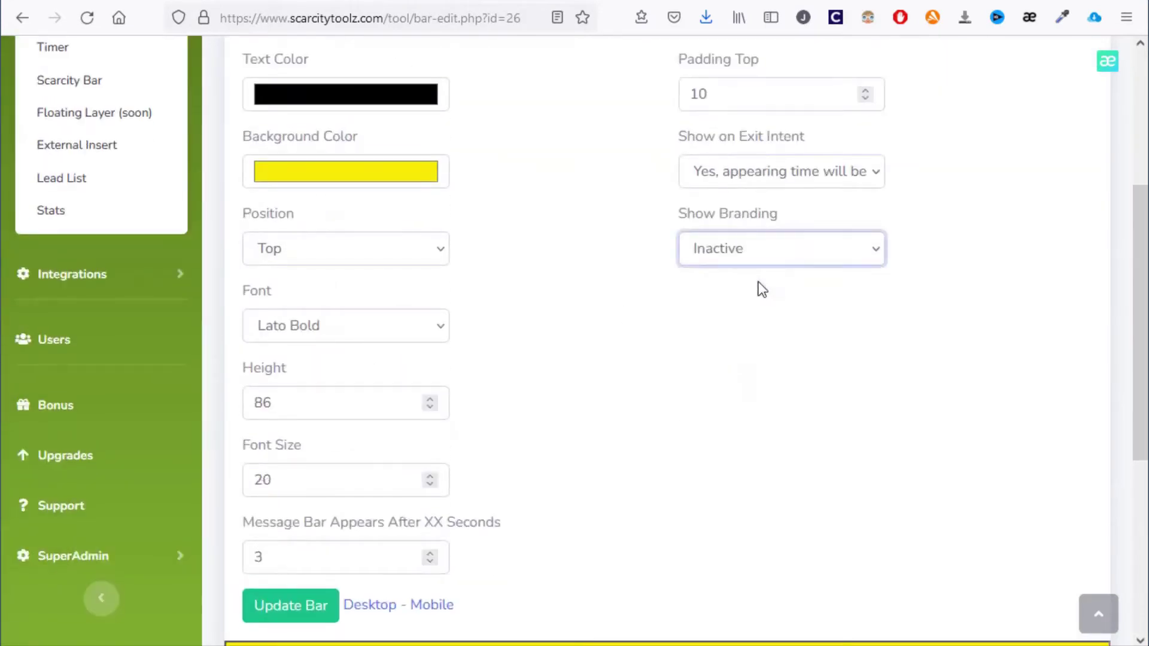
pyautogui.click(313, 609)
# Reload the canvas page to confirm the branding is gone, then return to the bar list
pyautogui.hotkey('ctrl', 'Tab')
pyautogui.press('F5')
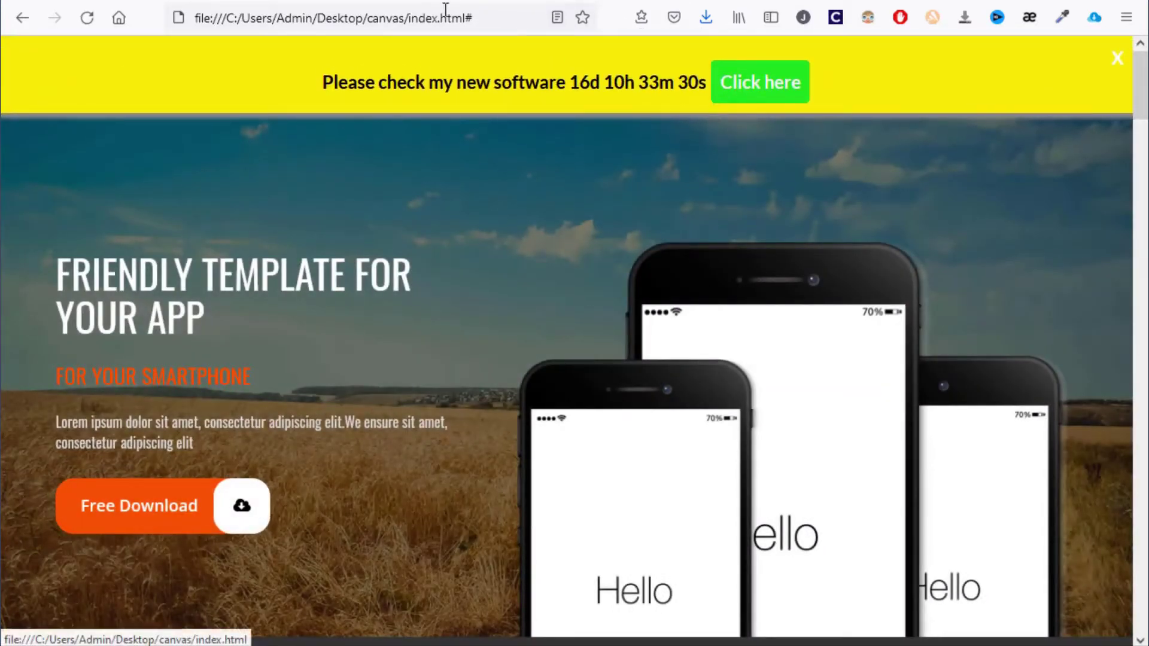
pyautogui.hotkey('ctrl', 'Tab')
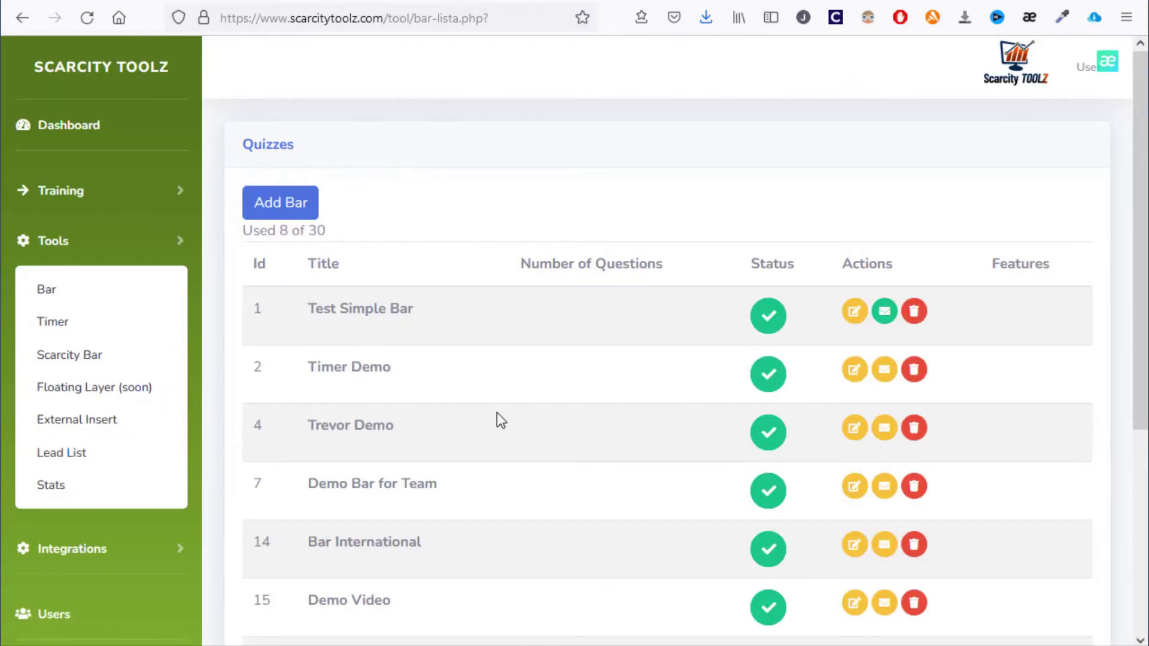
# Edit Timer for email 2 and set its expiration to the 12th at hour 11
pyautogui.click(82, 337)
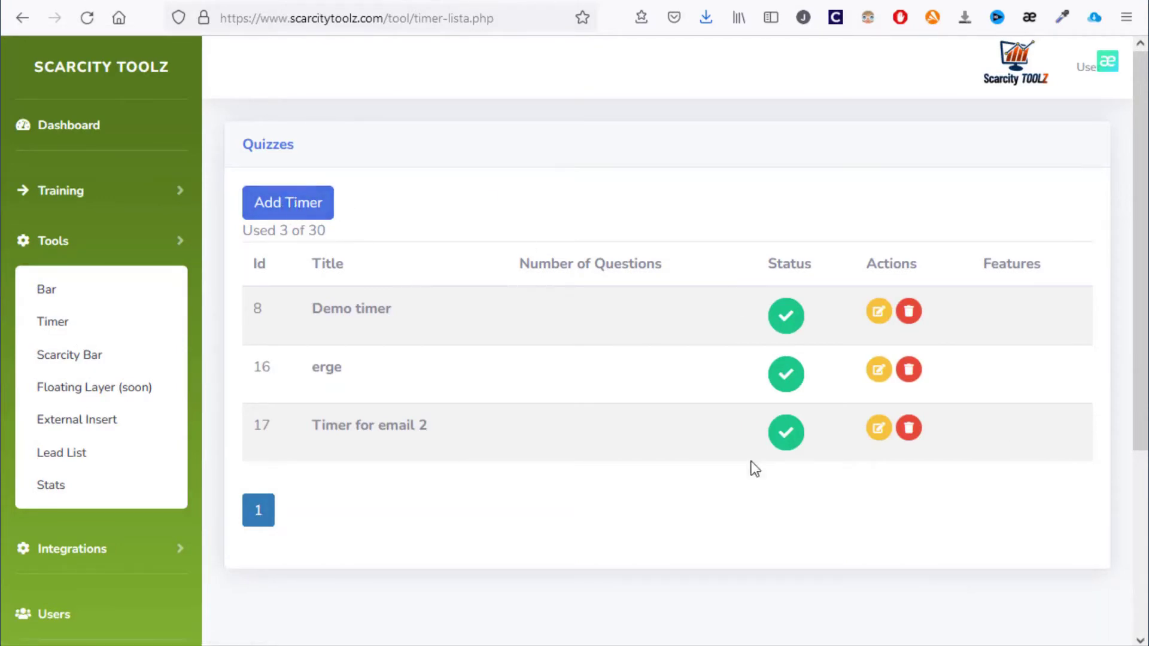
pyautogui.click(879, 429)
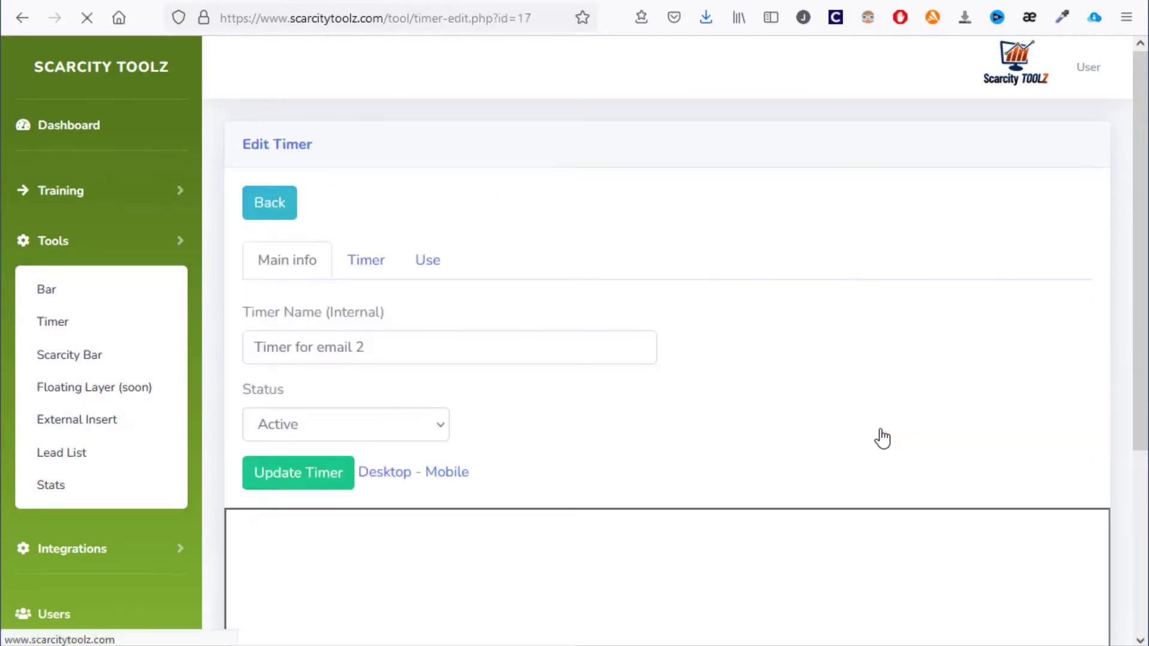
pyautogui.scroll(-3, 486, 299)
pyautogui.scroll(3, 473, 326)
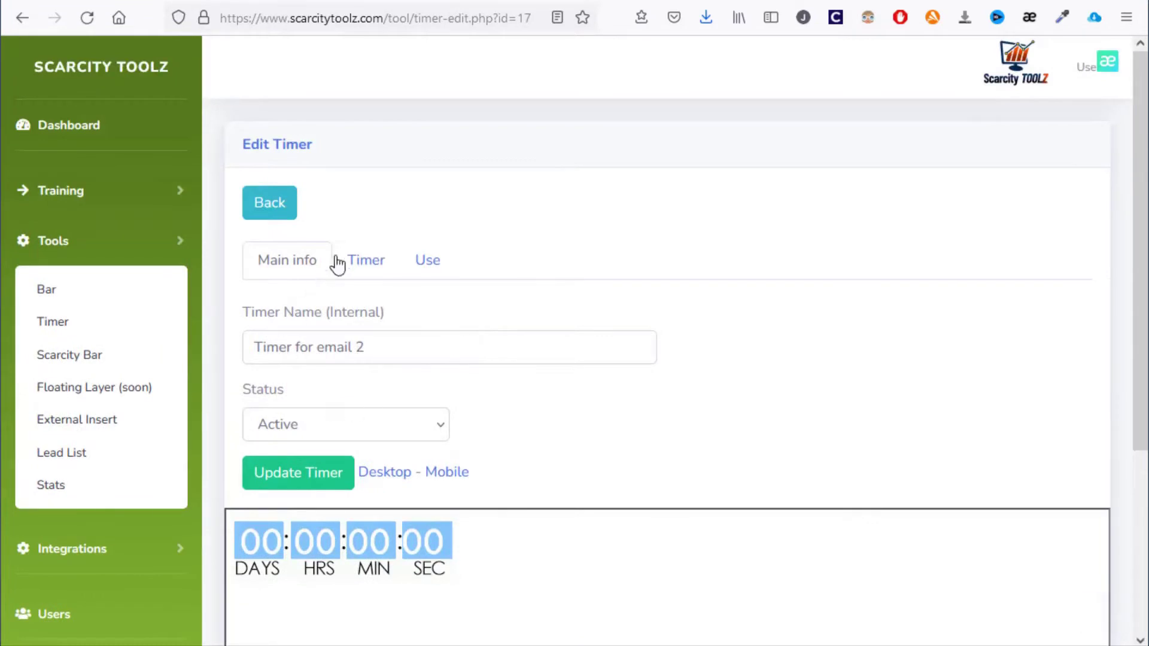
pyautogui.click(364, 260)
pyautogui.scroll(-3, 416, 358)
pyautogui.scroll(-2, 418, 362)
pyautogui.click(282, 172)
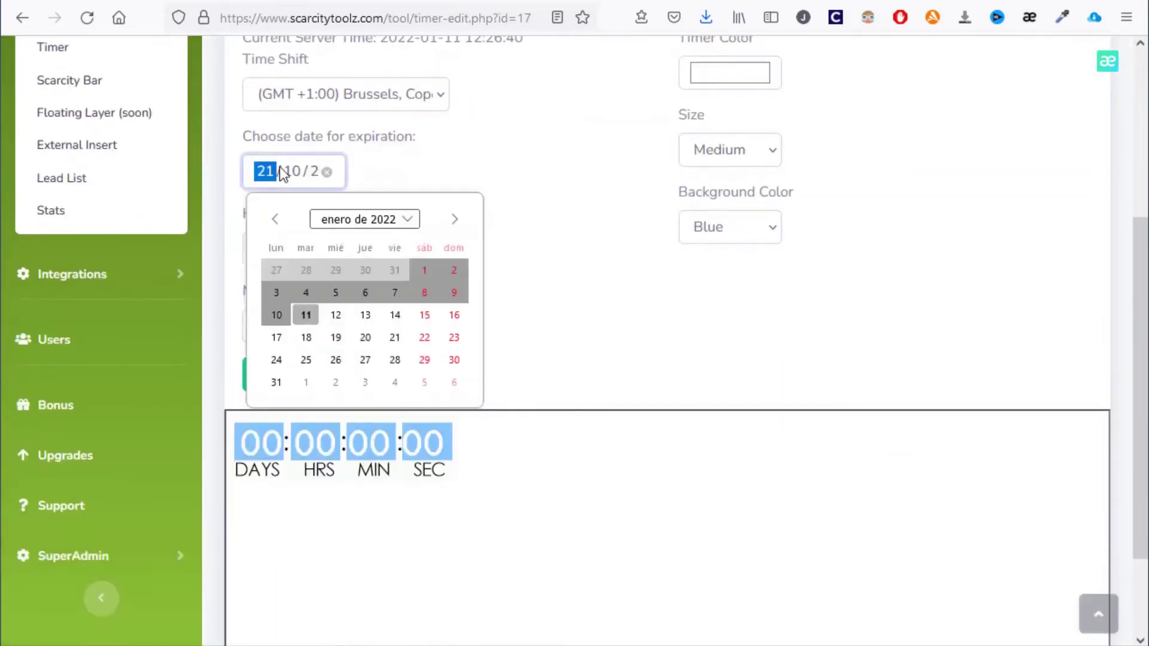
pyautogui.click(336, 315)
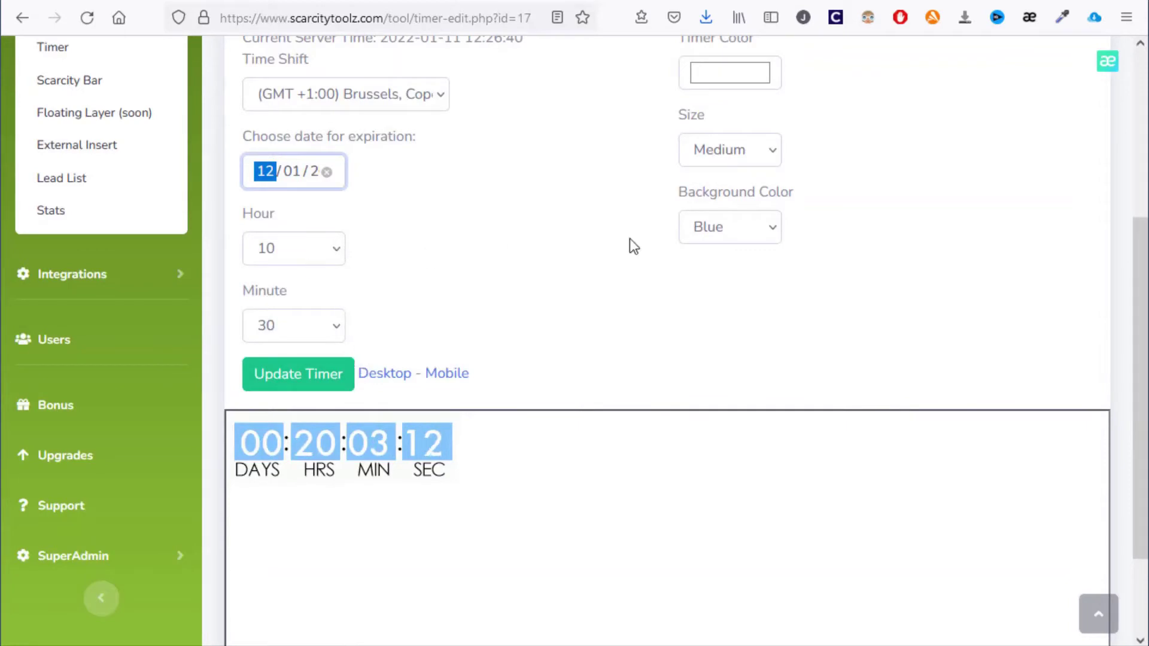
pyautogui.click(329, 254)
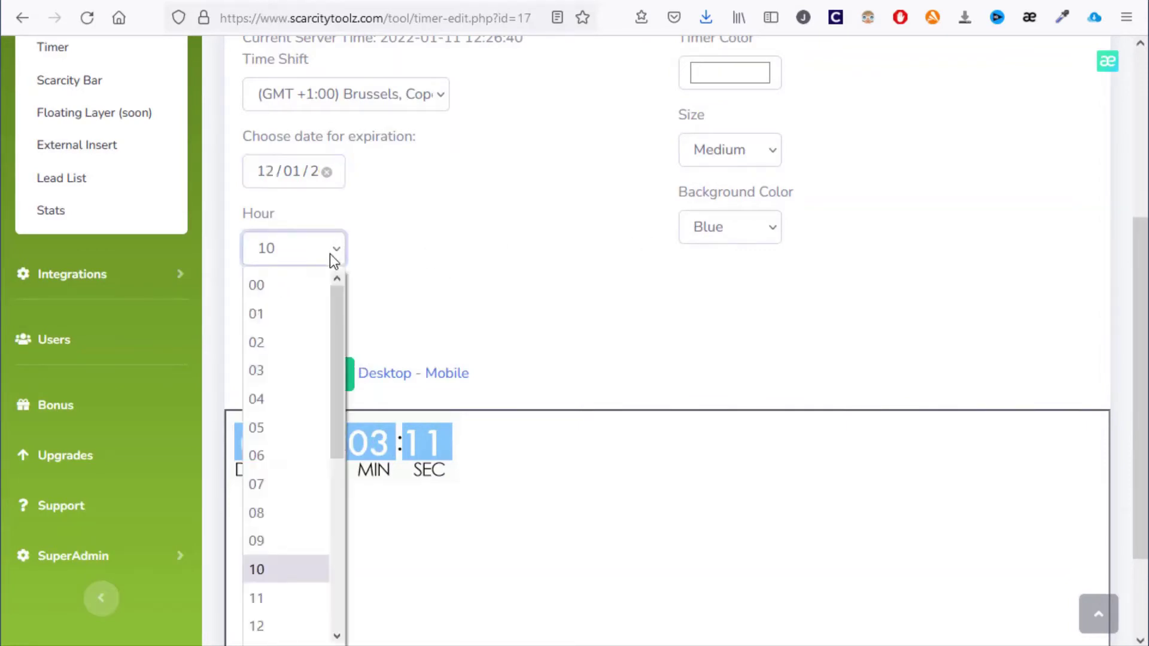
pyautogui.click(300, 593)
pyautogui.click(482, 323)
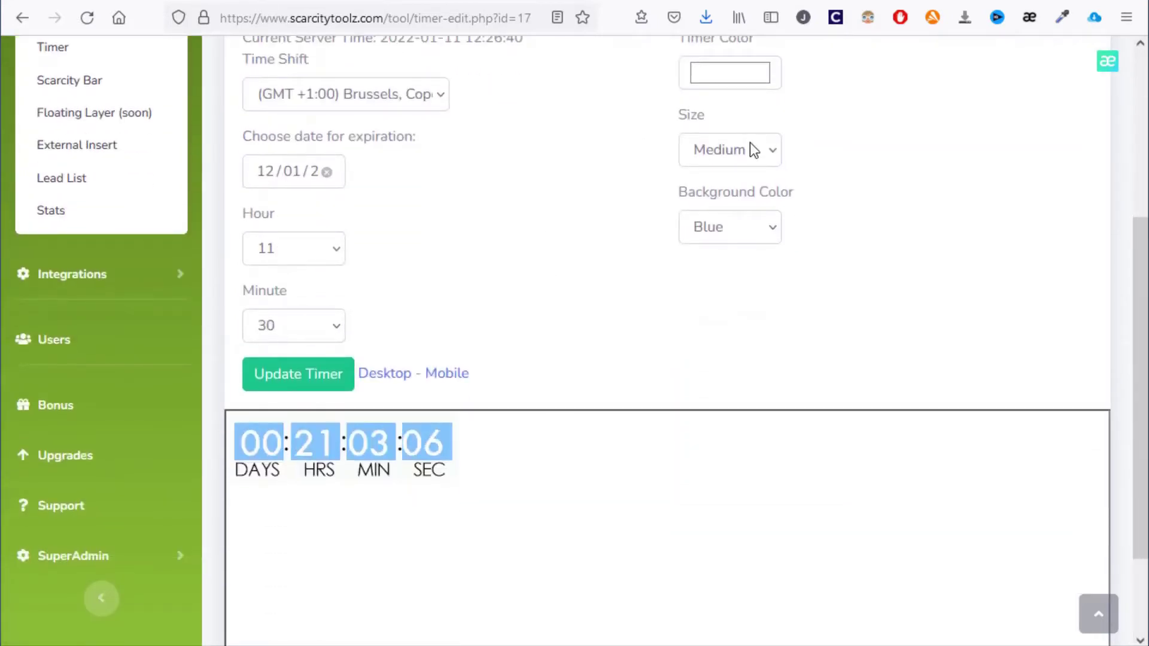
# Make the timer size Big and its background Red
pyautogui.click(753, 150)
pyautogui.click(752, 152)
pyautogui.press('Down')
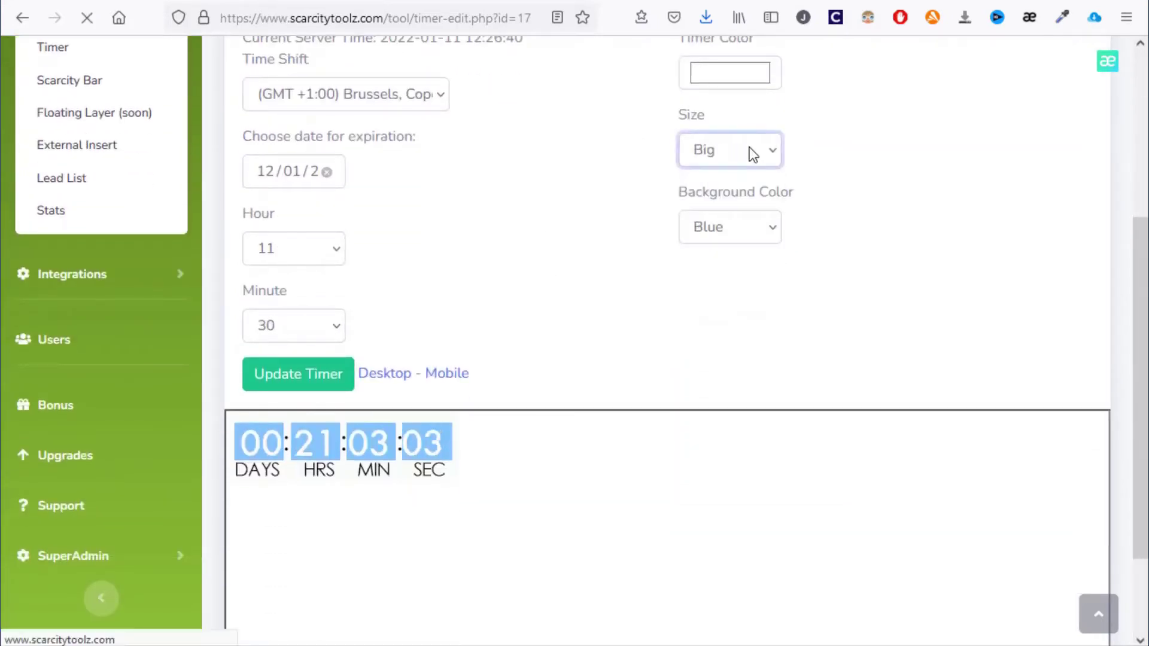
pyautogui.press('Up')
pyautogui.press('Up')
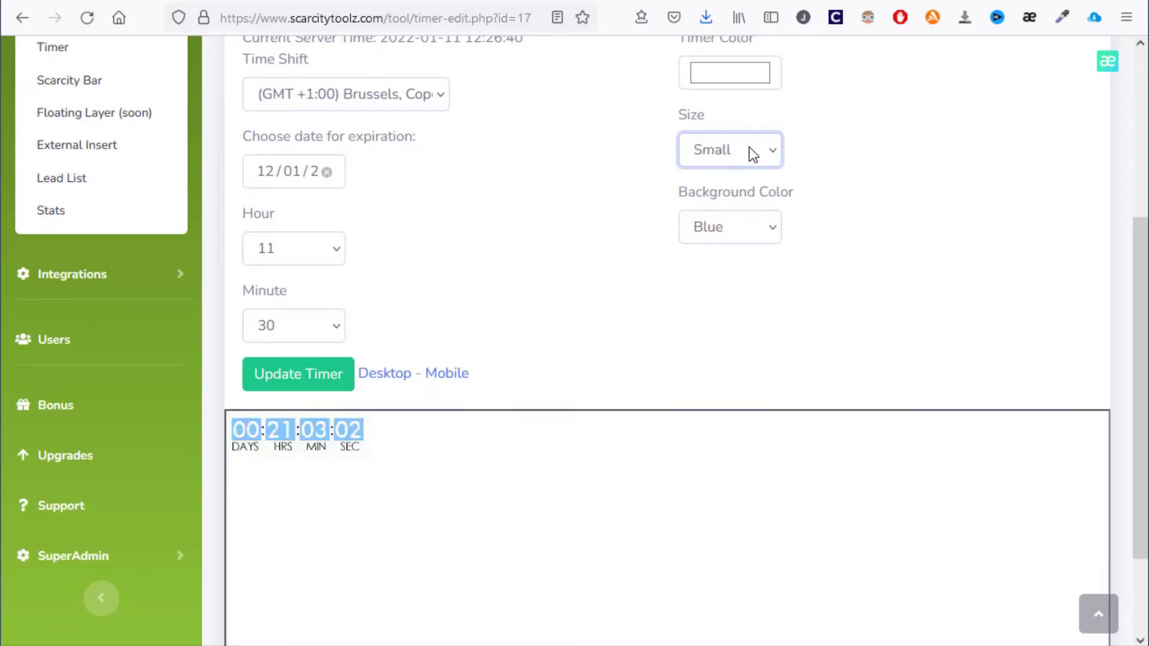
pyautogui.press('Down')
pyautogui.press('Down')
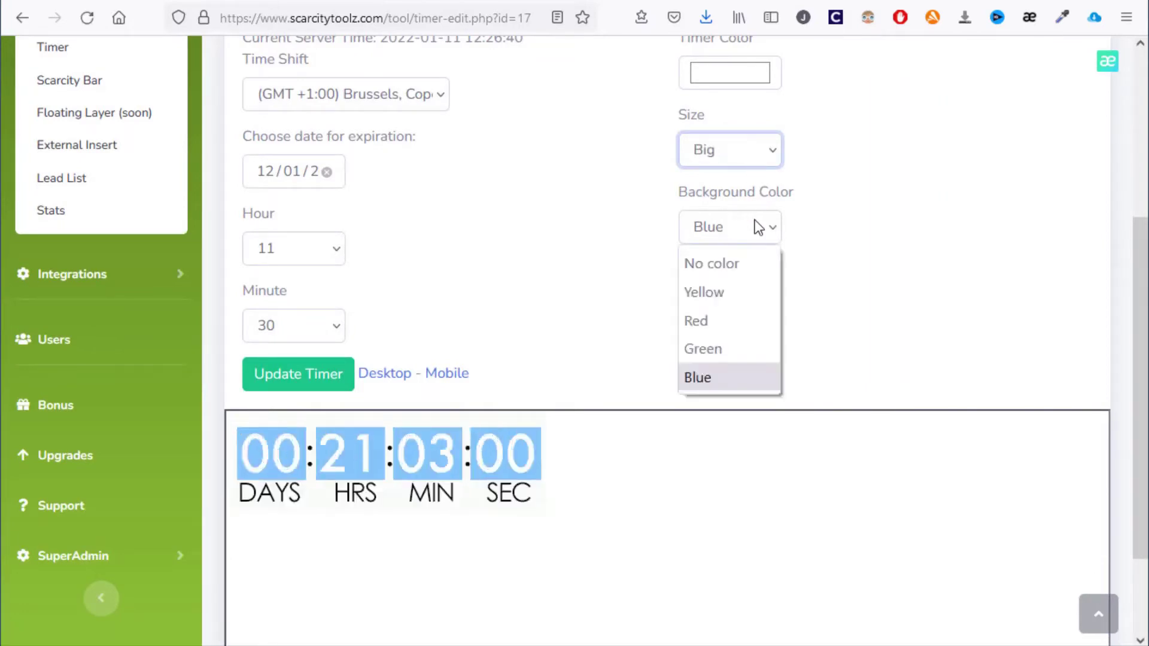
pyautogui.click(755, 221)
pyautogui.click(735, 323)
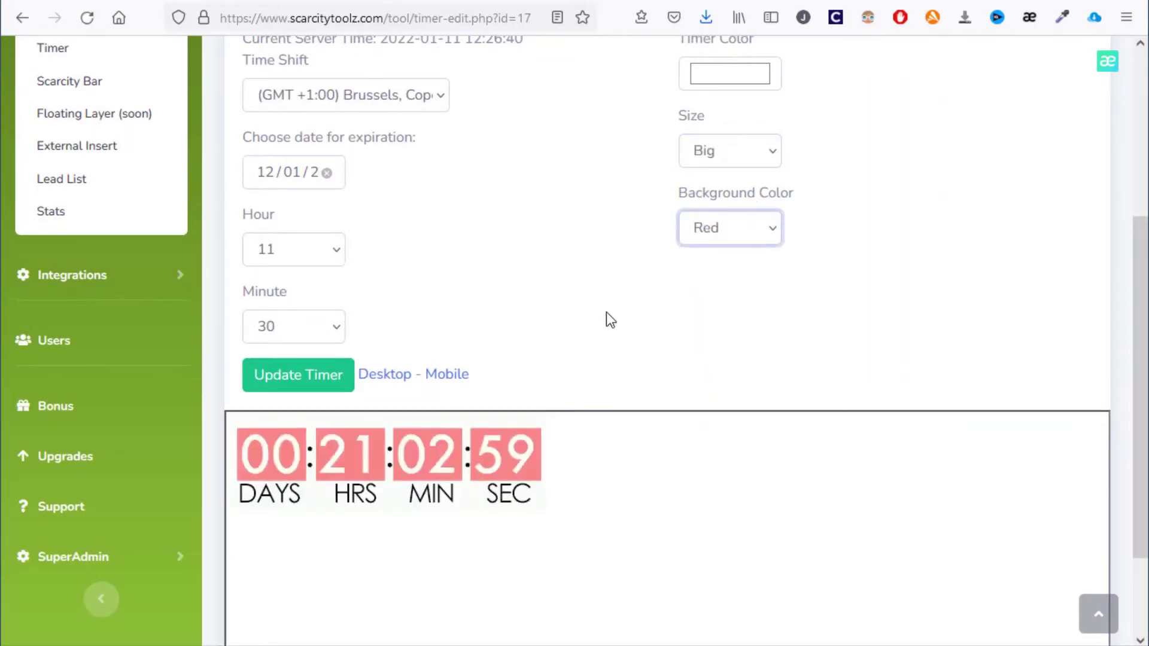
# Select the timer's img embed code and save the timer changes
pyautogui.scroll(5, 606, 321)
pyautogui.scroll(-3, 429, 390)
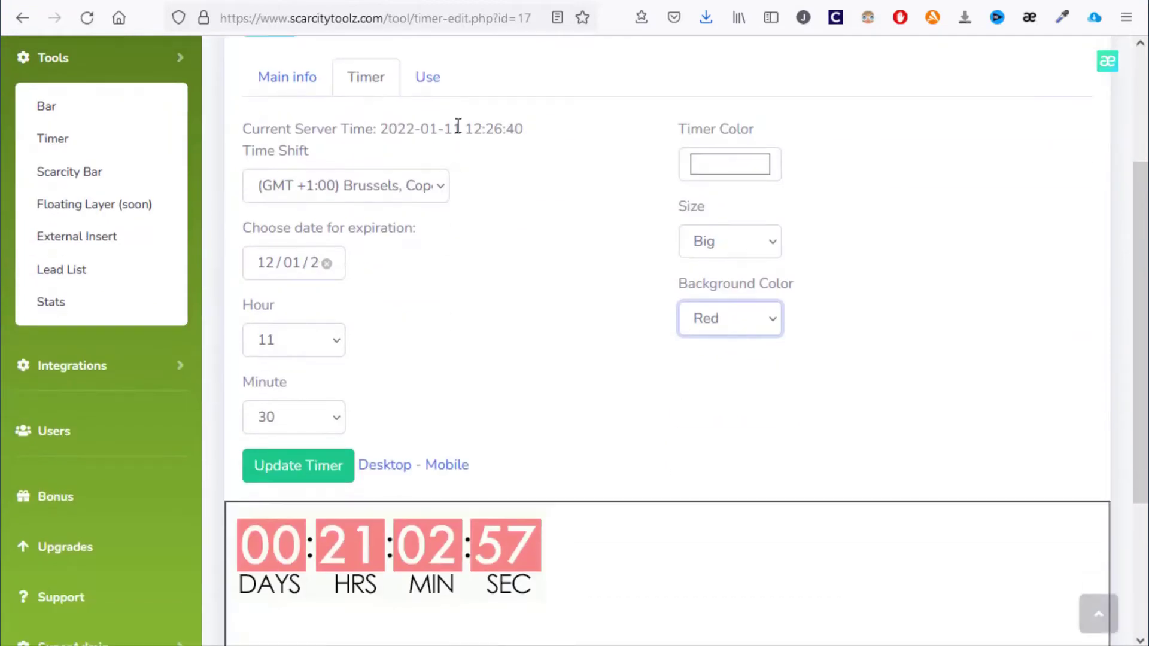
pyautogui.click(430, 81)
pyautogui.moveTo(774, 200); pyautogui.dragTo(623, 193)
pyautogui.moveTo(747, 221); pyautogui.dragTo(213, 203)
pyautogui.hotkey('ctrl', 'c')
pyautogui.click(295, 266)
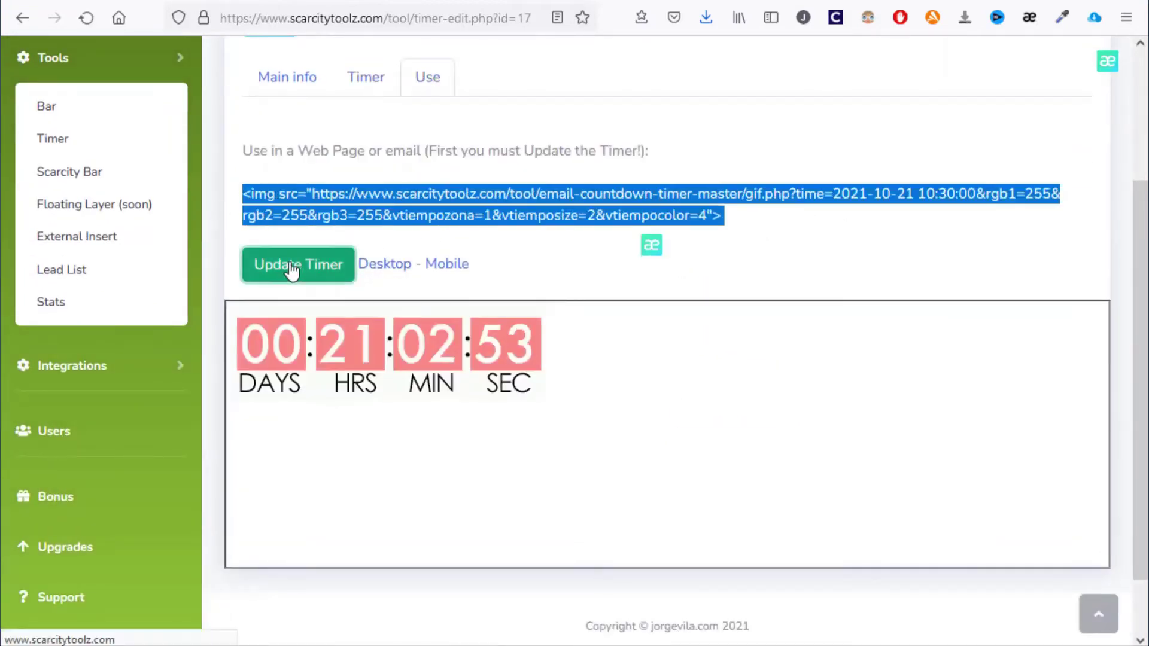
# Replace the Scarcity Toolz script line after <body> with the timer img tag and save index.html
pyautogui.hotkey('alt', 'Tab')
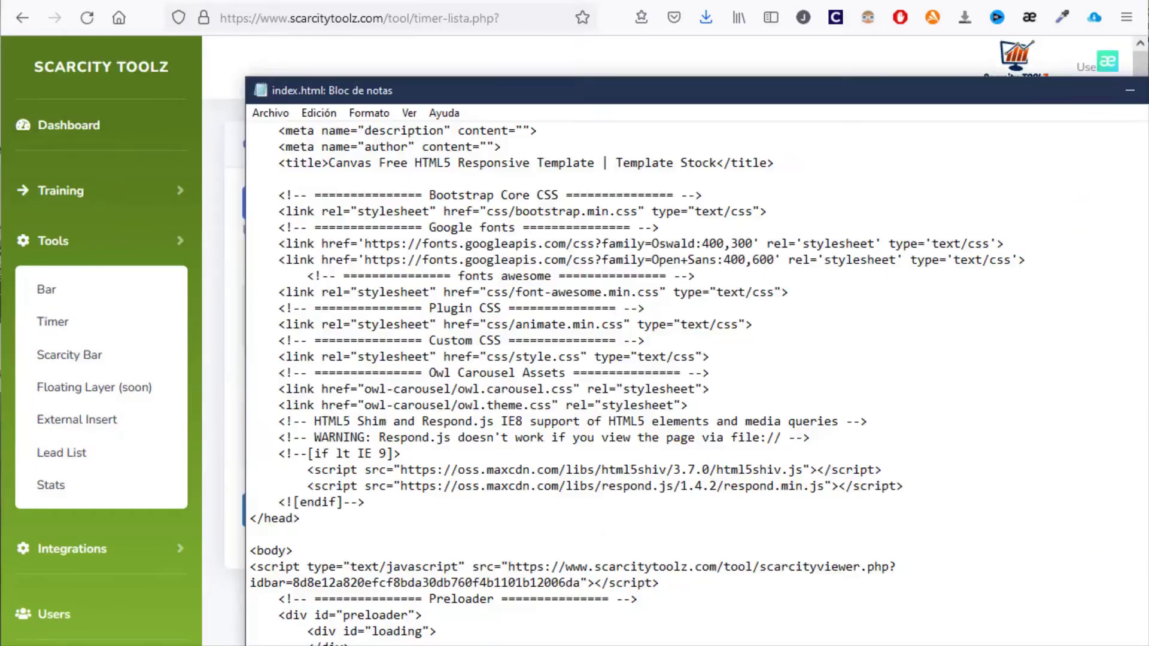
pyautogui.scroll(-2, 522, 535)
pyautogui.moveTo(273, 475); pyautogui.dragTo(698, 485)
pyautogui.hotkey('ctrl', 'v')
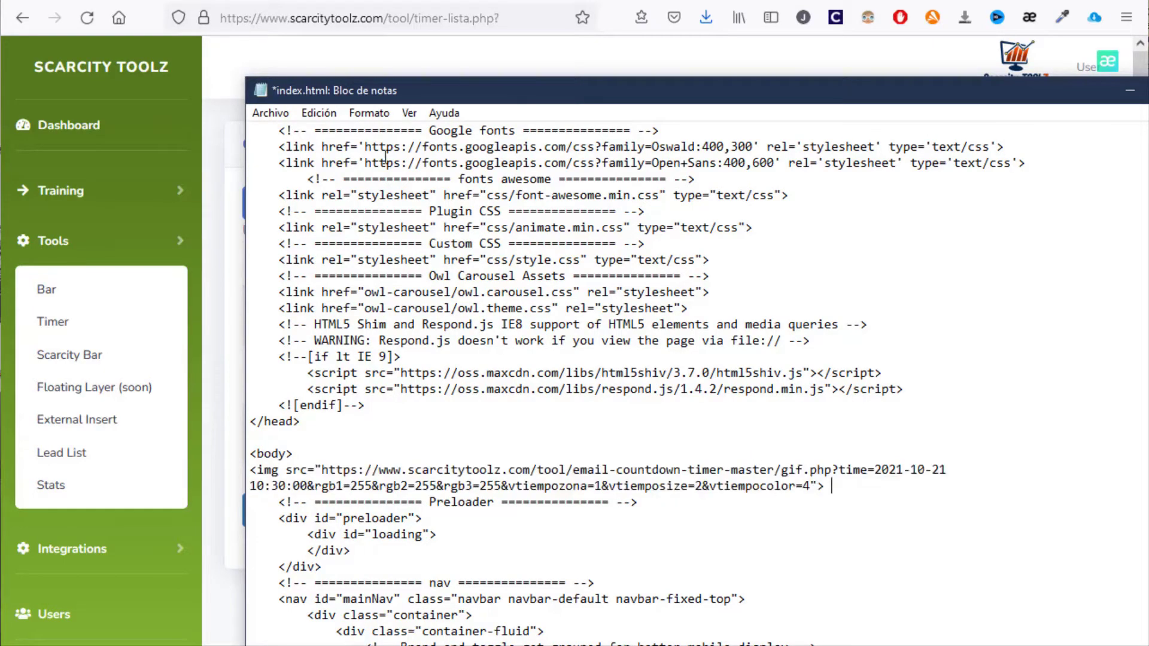
pyautogui.click(270, 114)
pyautogui.click(323, 192)
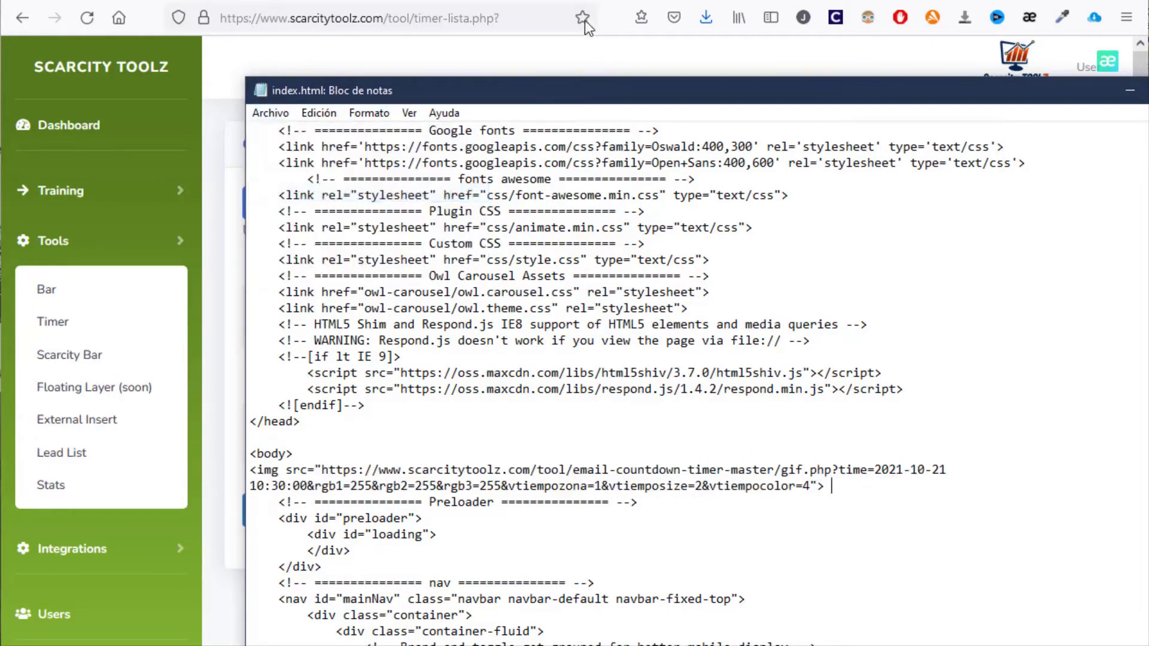
# Reload the canvas demo page in Firefox to show the countdown
pyautogui.click(592, 35)
pyautogui.hotkey('ctrl', 'Tab')
pyautogui.press('F5')
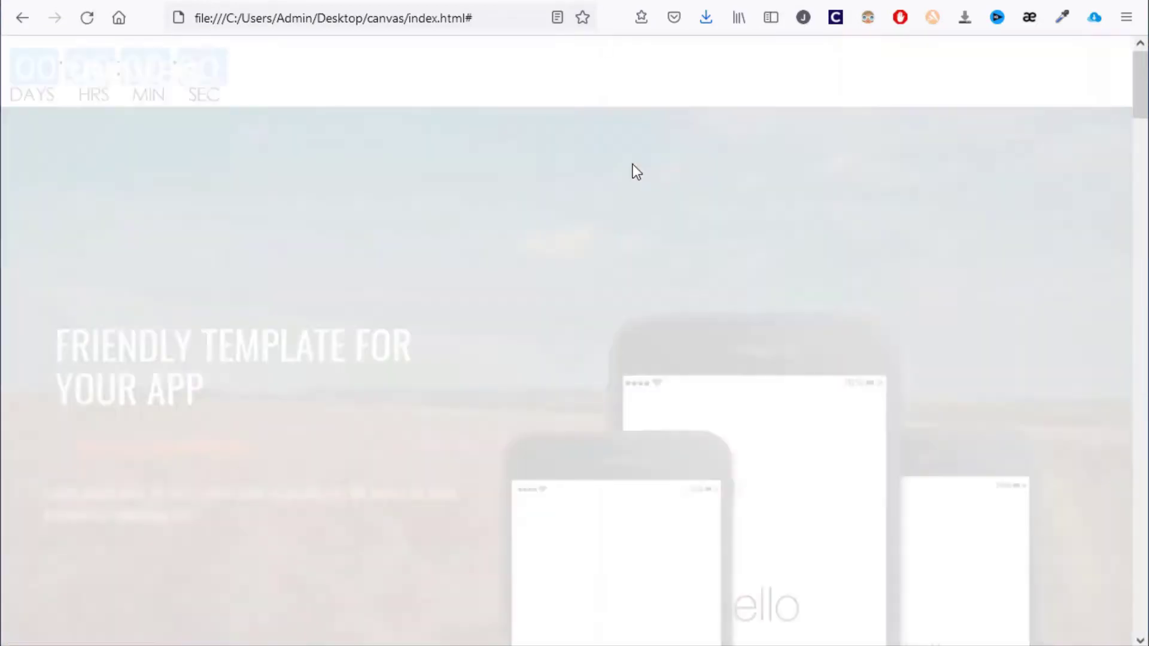
# Inspect the countdown timer image at the top of the canvas page, then return to Notepad
pyautogui.hotkey('ctrl', 'a')
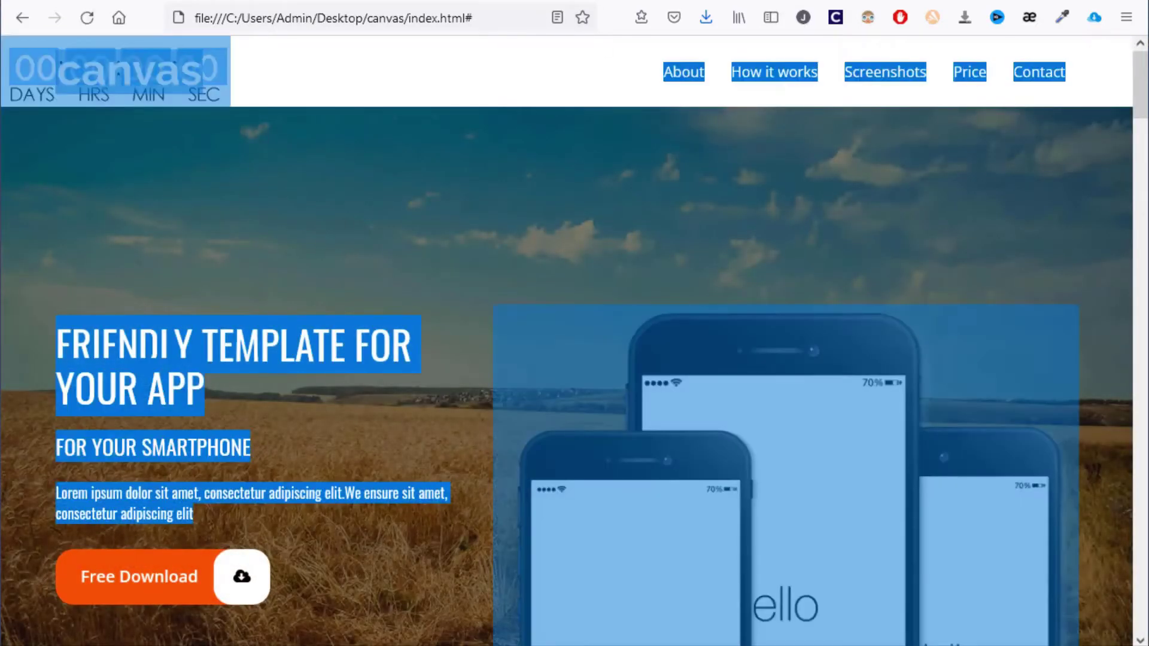
pyautogui.click(341, 159)
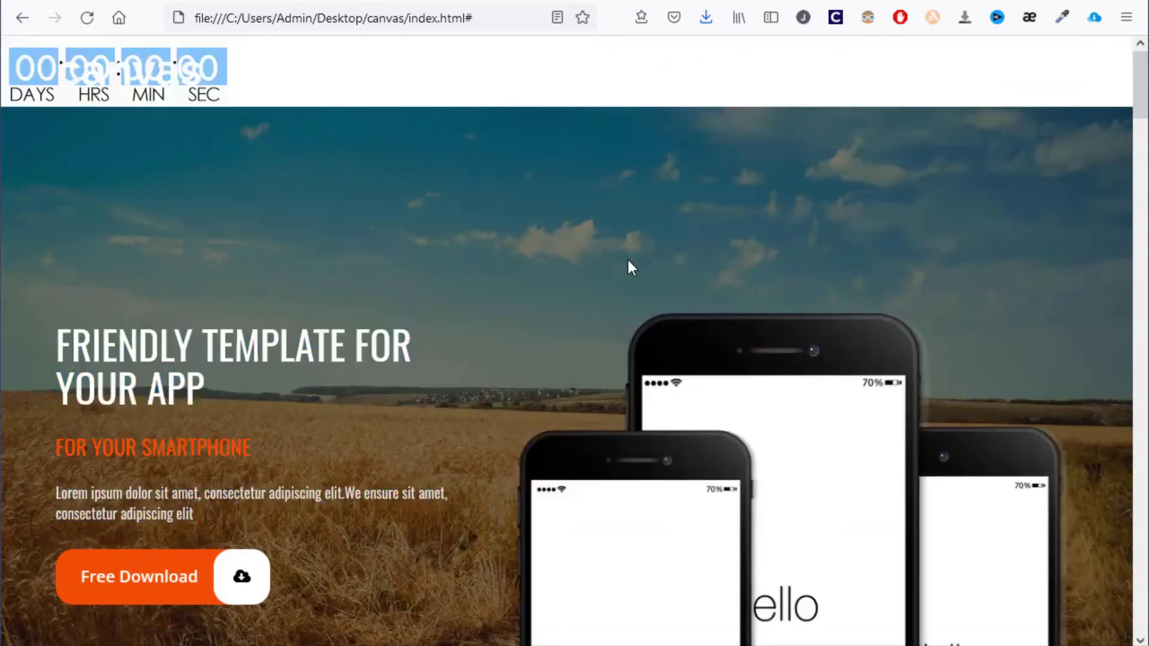
pyautogui.scroll(-8, 596, 388)
pyautogui.scroll(9, 595, 400)
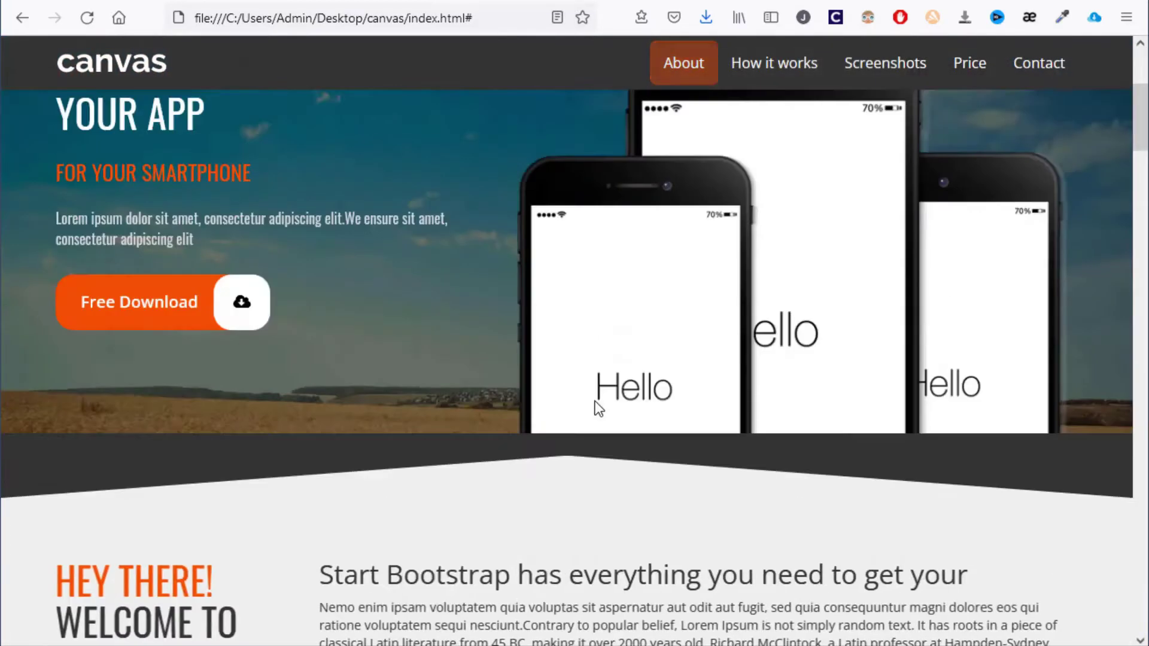
pyautogui.hotkey('alt', 'Tab')
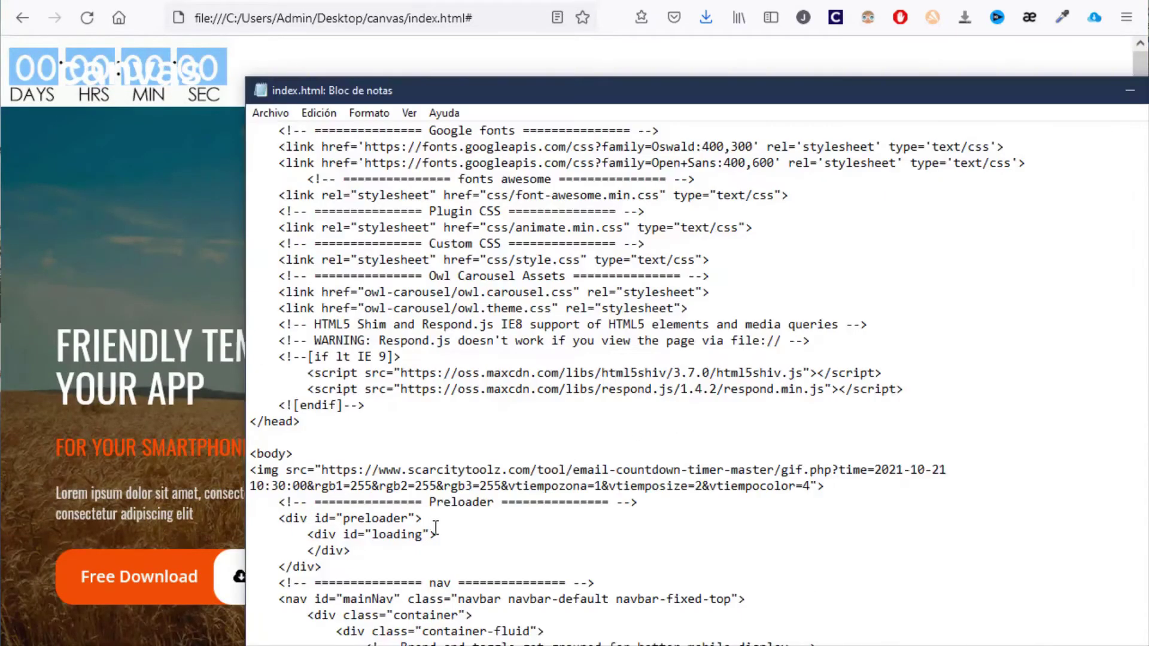
# Delete the timer line after <body>, replace the navbar logo tag with the timer image, and save
pyautogui.moveTo(916, 495); pyautogui.dragTo(285, 458)
pyautogui.hotkey('ctrl', 'c')
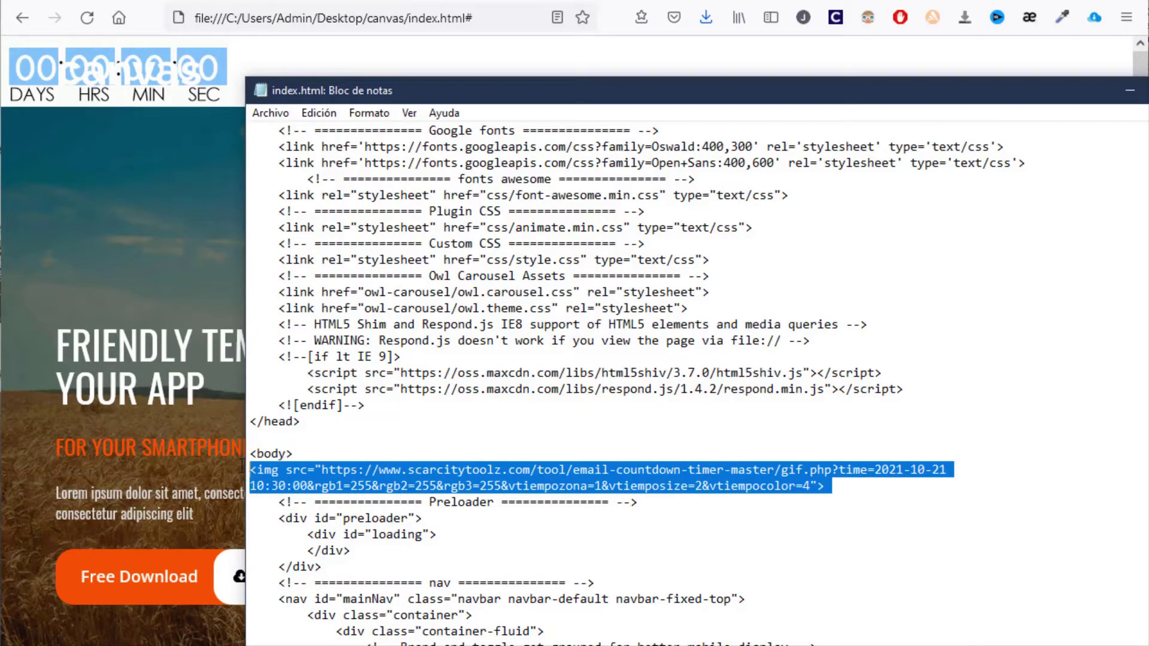
pyautogui.press('Delete')
pyautogui.scroll(-10, 611, 397)
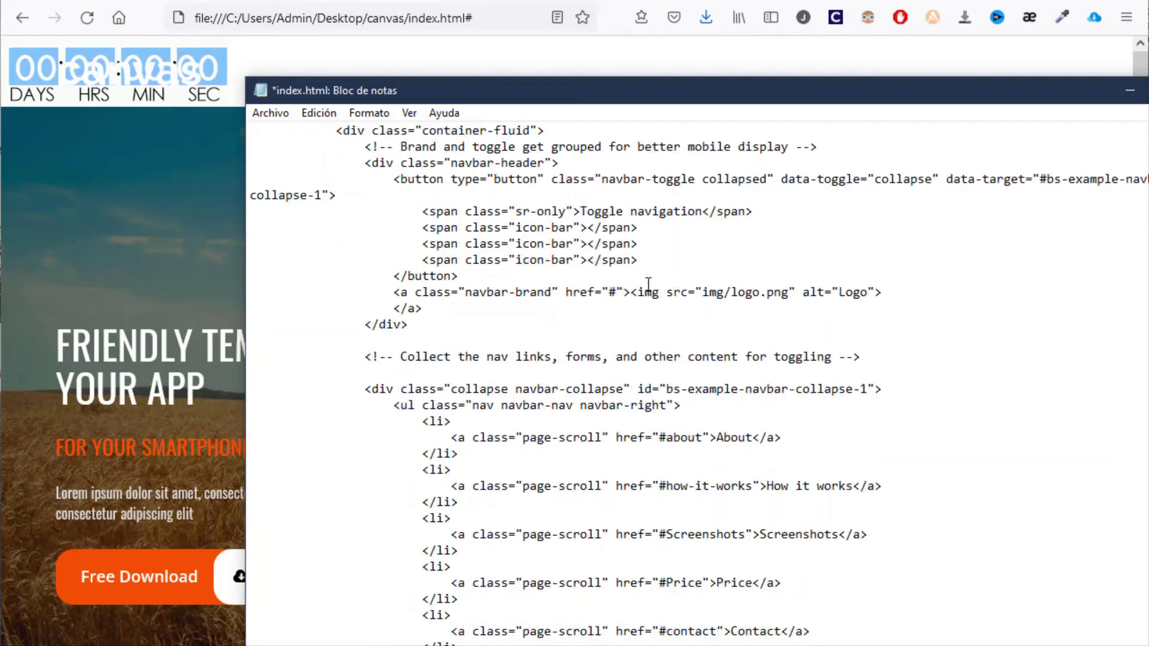
pyautogui.moveTo(633, 292); pyautogui.dragTo(886, 292)
pyautogui.hotkey('ctrl', 'v')
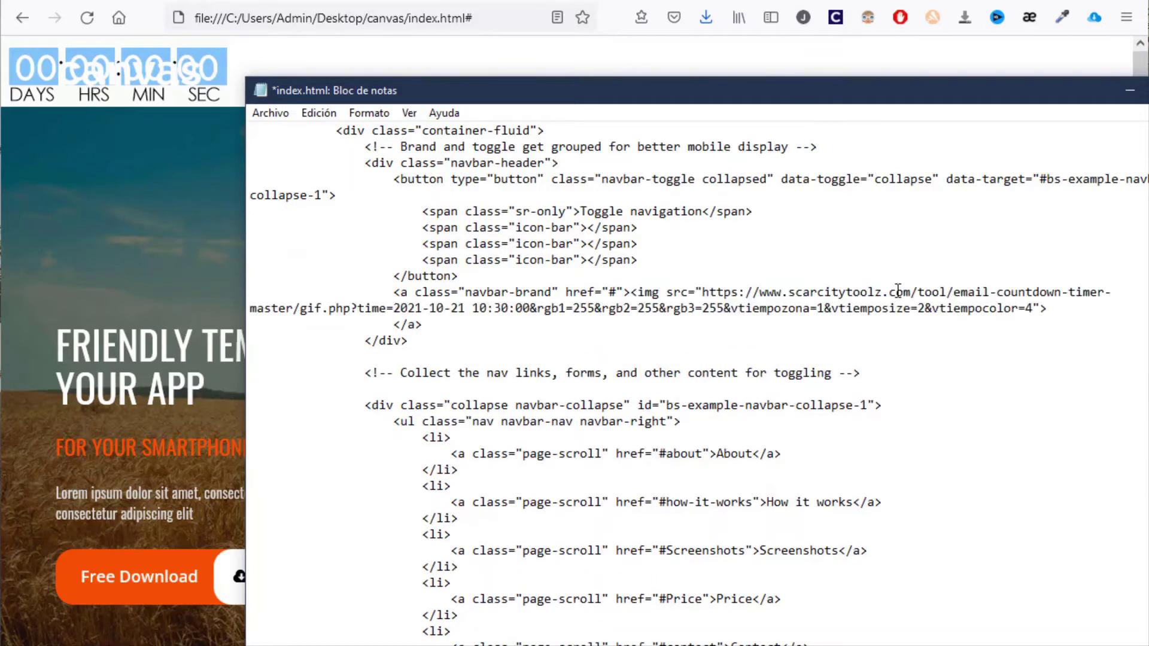
pyautogui.hotkey('ctrl', 's')
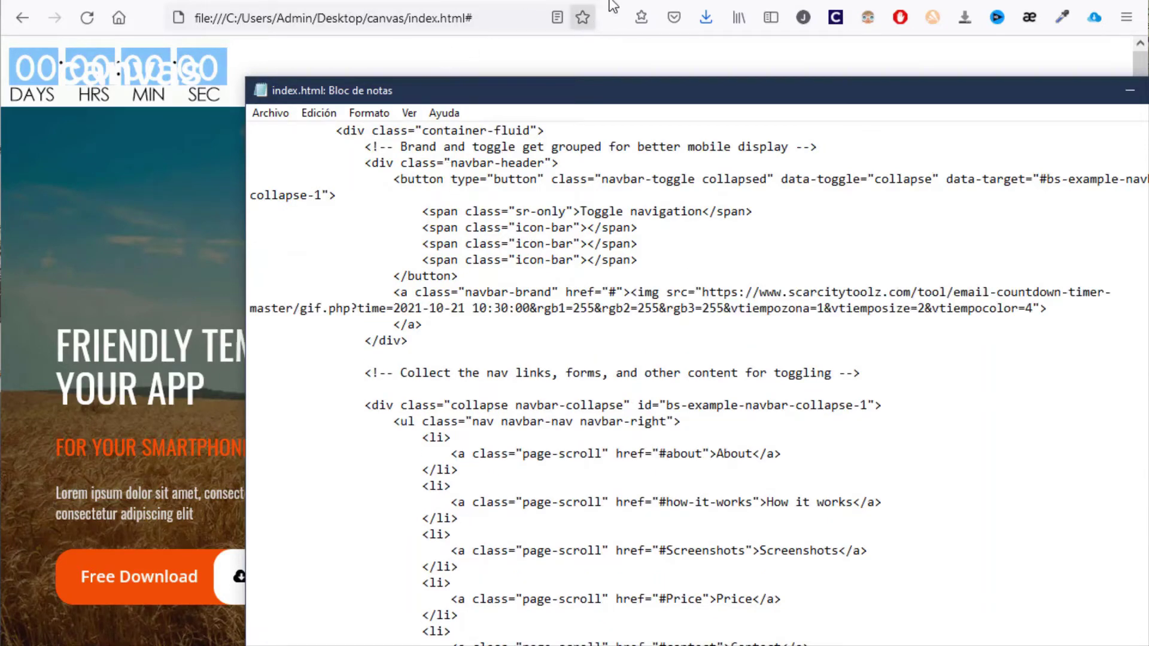
# Reload the canvas page and return to the Scarcity Toolz timer list
pyautogui.click(583, 3)
pyautogui.press('F5')
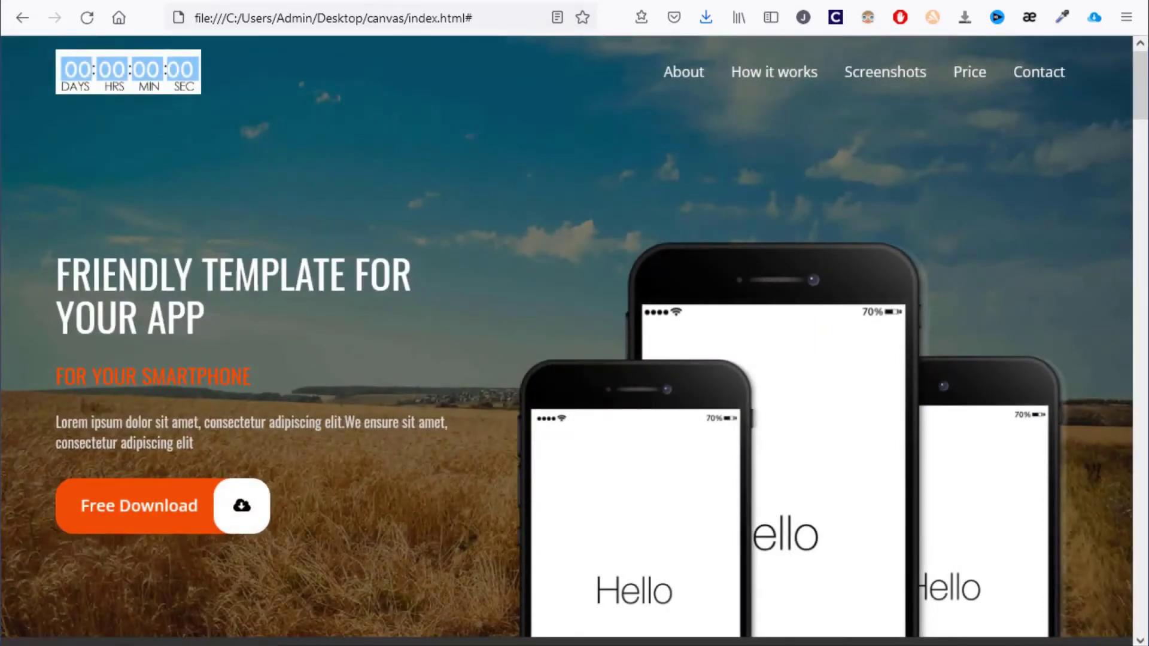
pyautogui.click(461, 1)
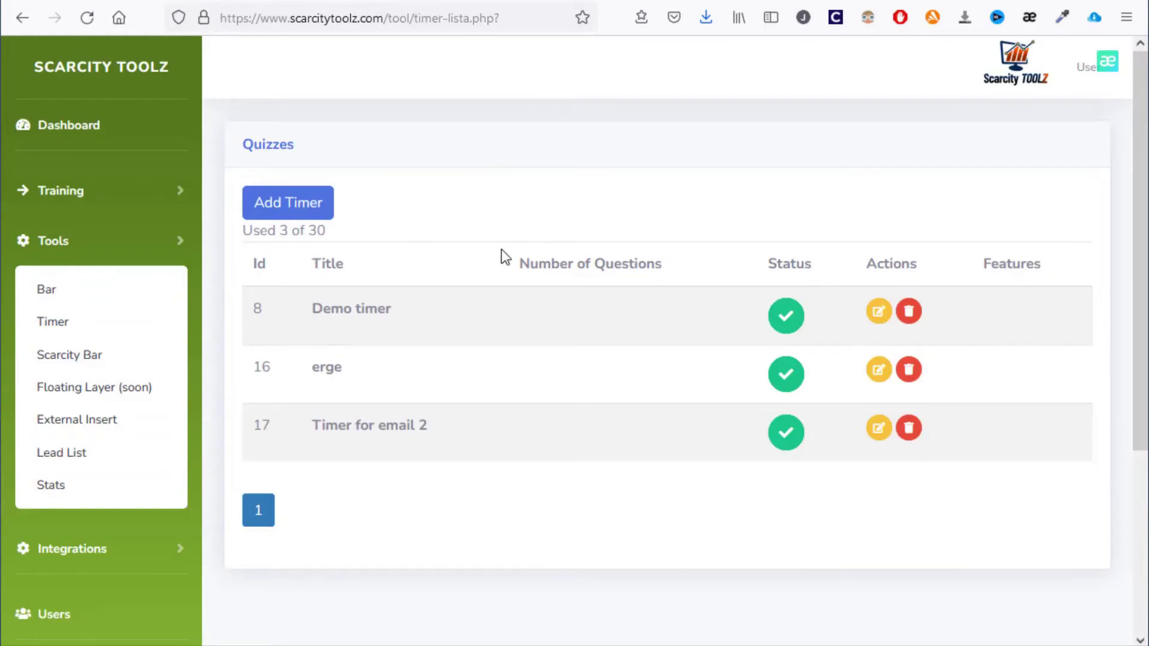
# Open the Demo Scar bar's message, colour and percentage settings
pyautogui.click(113, 355)
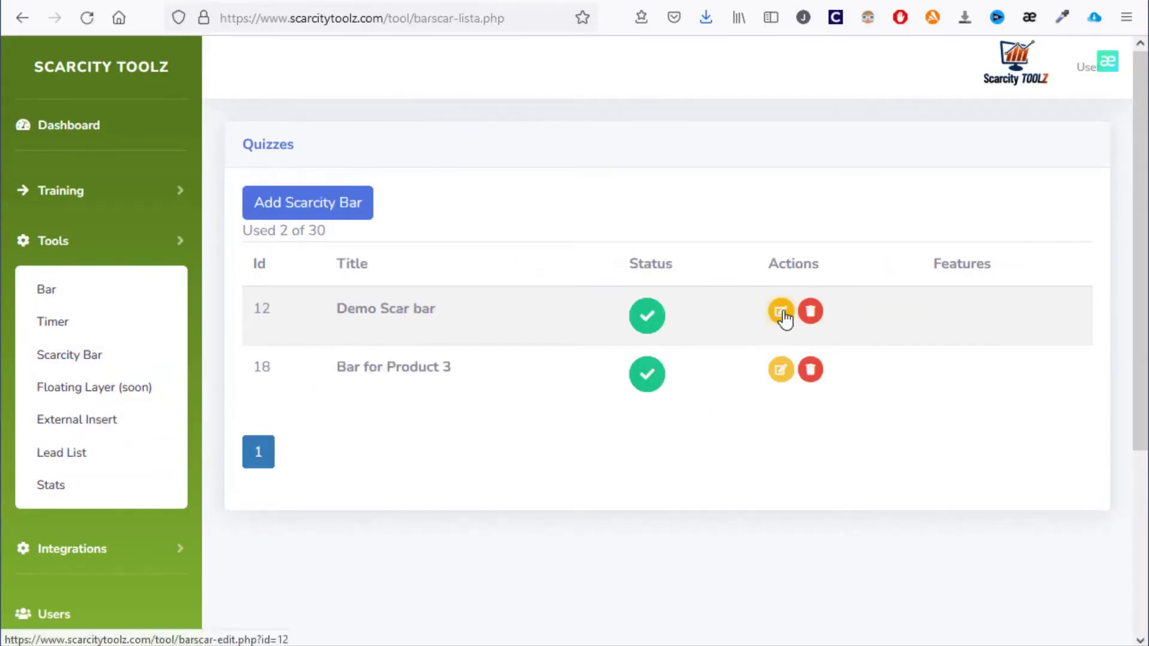
pyautogui.click(781, 313)
pyautogui.scroll(-5, 675, 439)
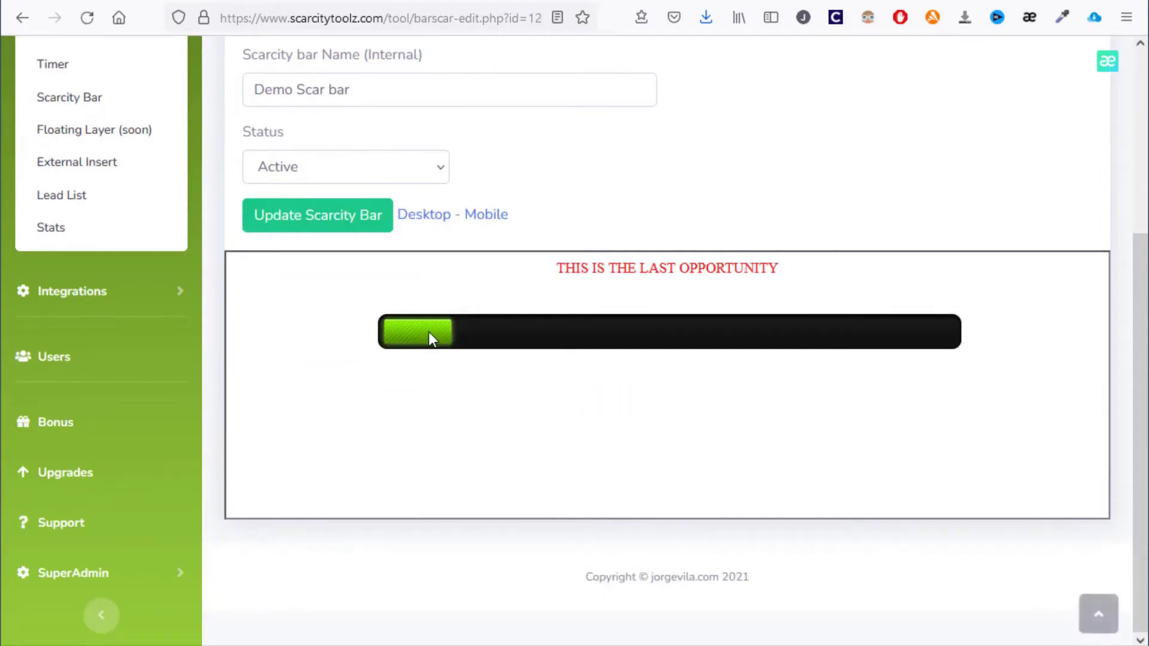
pyautogui.scroll(2, 429, 336)
pyautogui.click(383, 102)
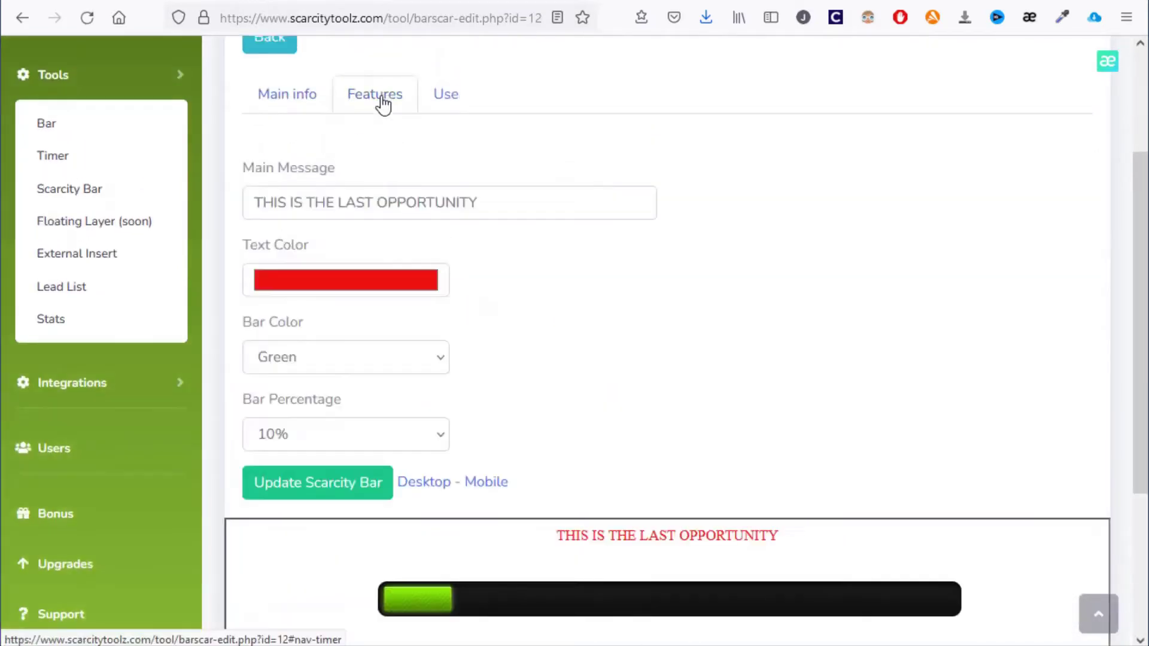
# Set the Demo Scar bar colour to Green and its percentage to 50%
pyautogui.scroll(-2, 469, 218)
pyautogui.moveTo(477, 112); pyautogui.dragTo(324, 242)
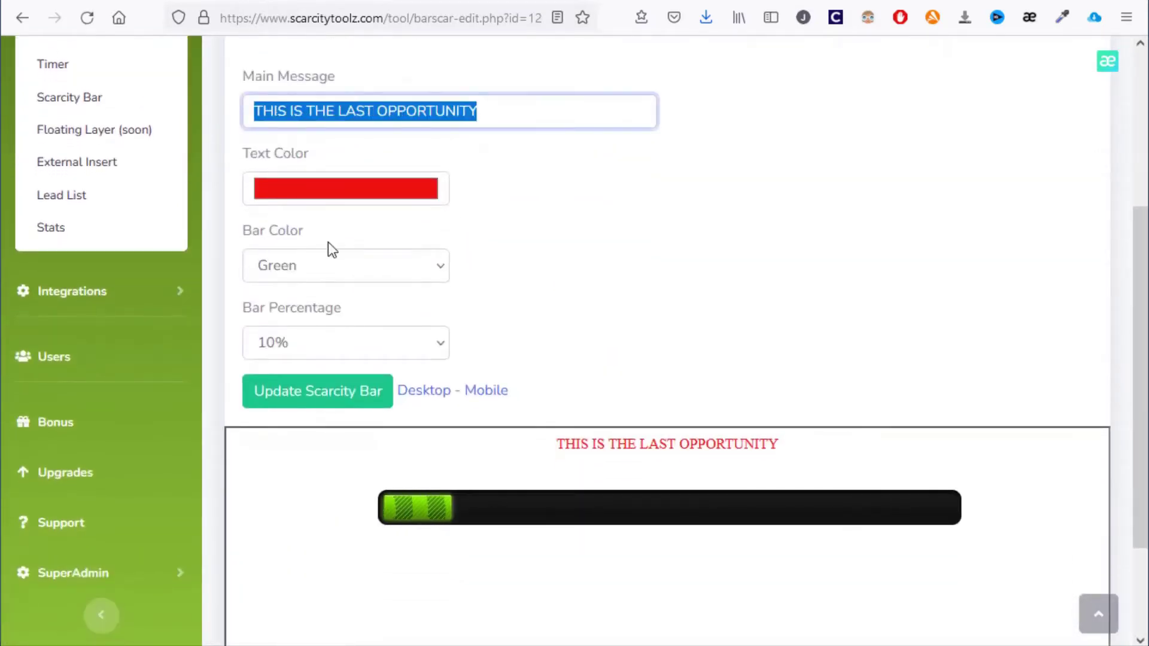
pyautogui.click(379, 271)
pyautogui.press('Down')
pyautogui.press('Down')
pyautogui.click(378, 329)
pyautogui.click(379, 336)
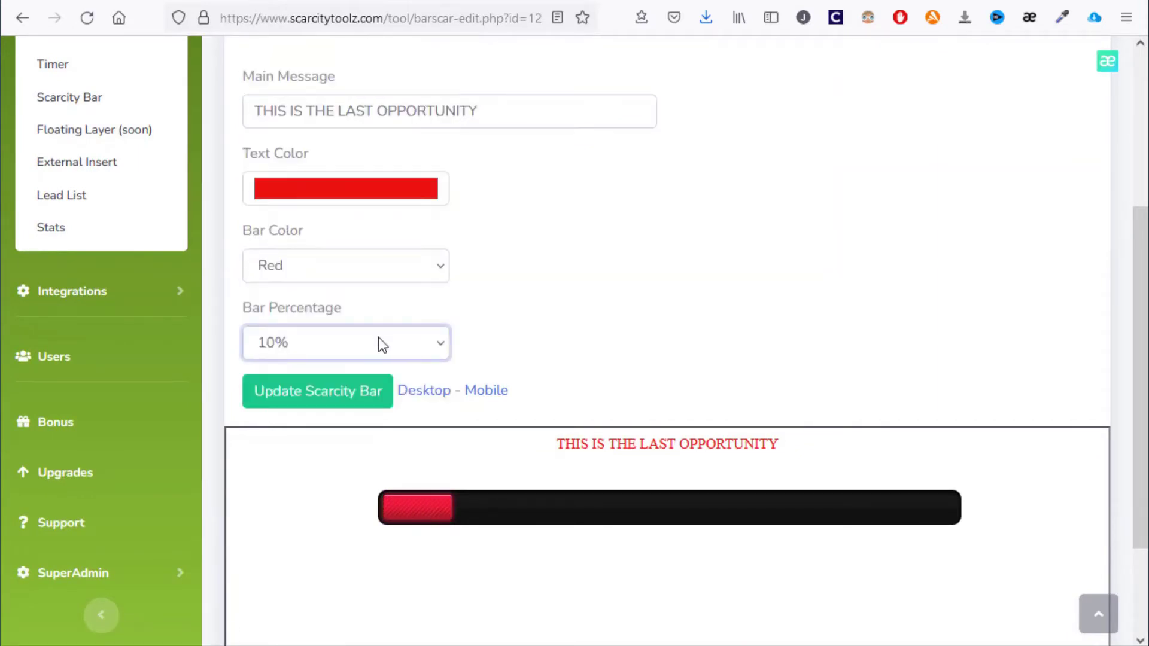
pyautogui.press('Down')
pyautogui.press('Down')
pyautogui.press('Down')
pyautogui.press('Down')
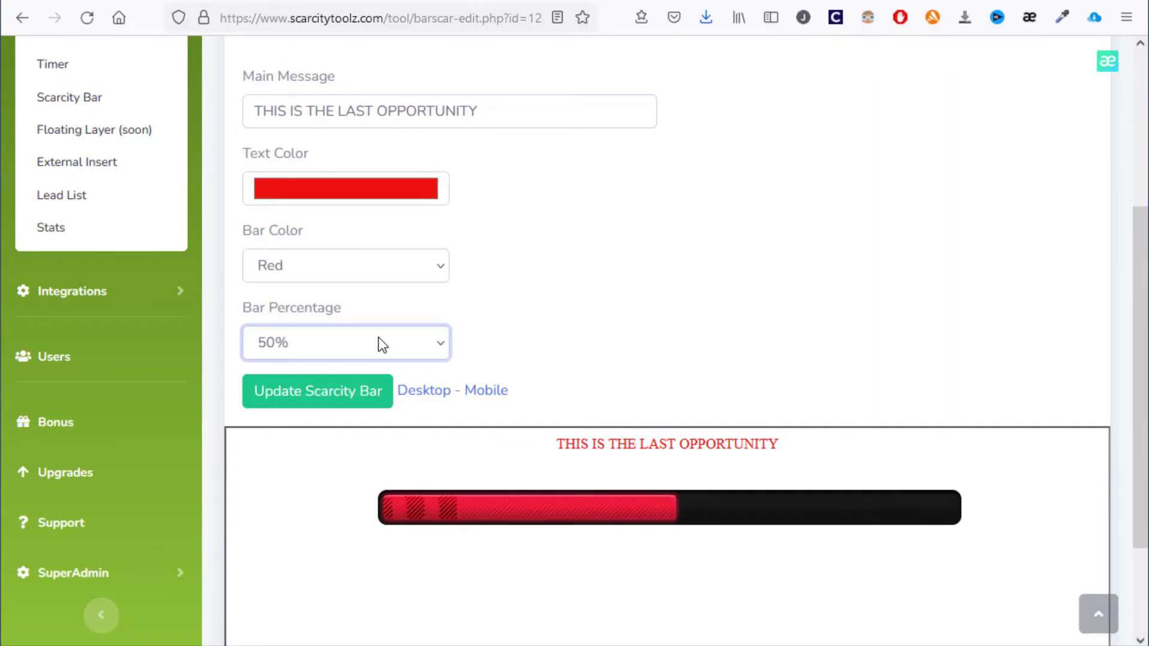
pyautogui.click(427, 271)
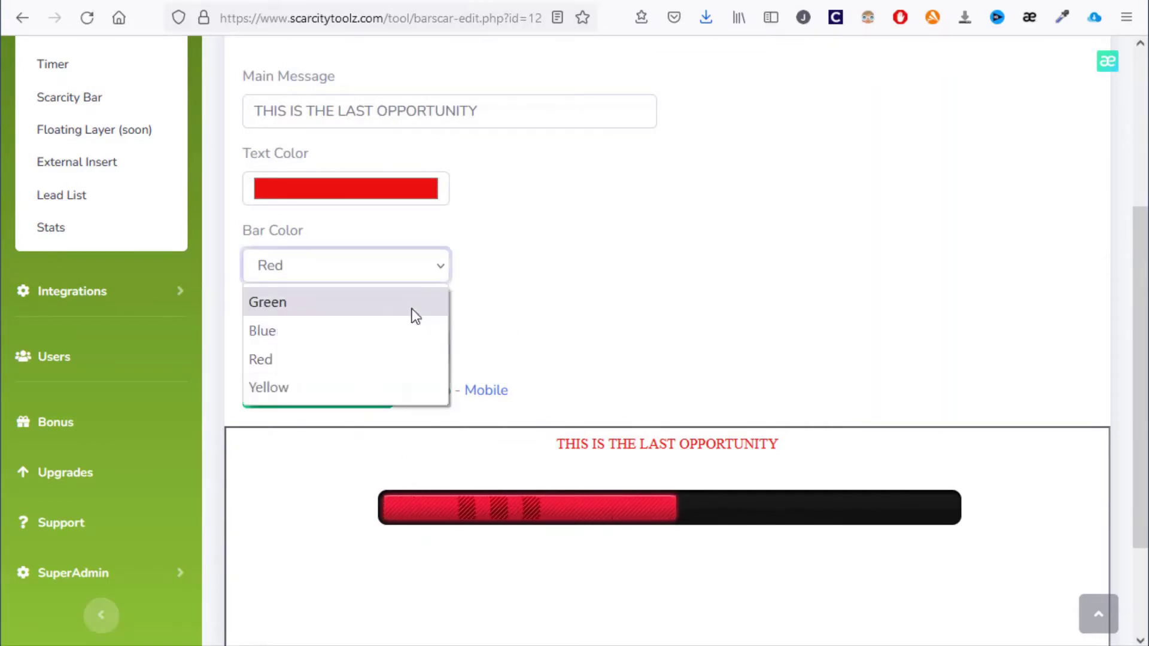
pyautogui.click(416, 305)
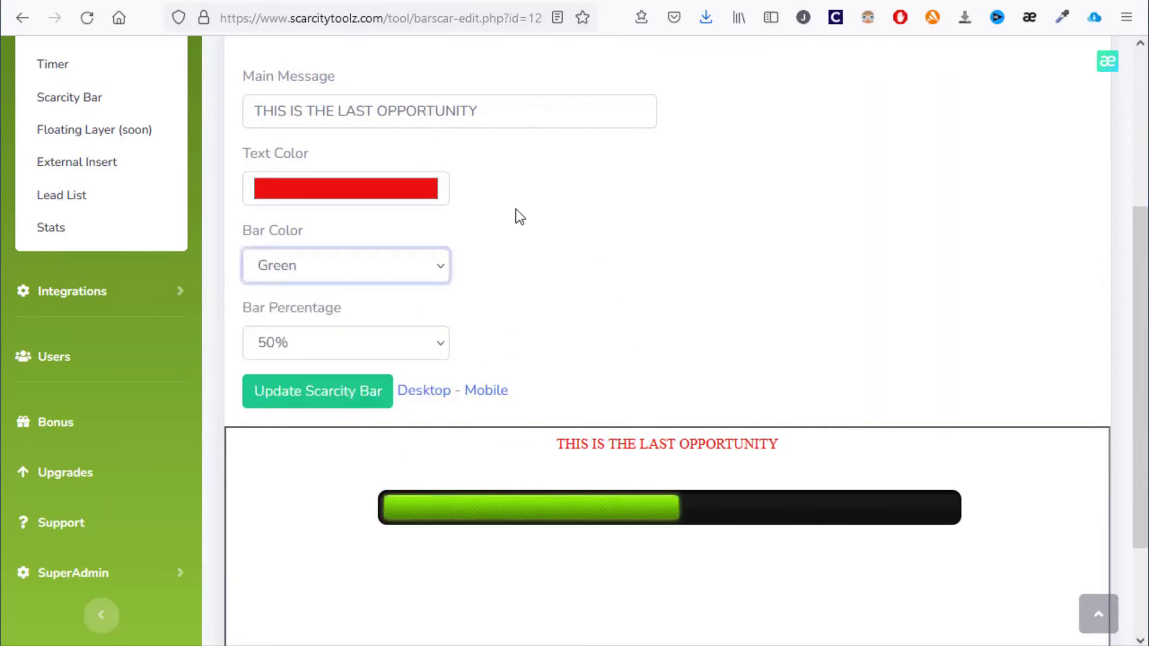
# Select the Demo Scar bar's embed code and open the floating layers list
pyautogui.scroll(2, 436, 72)
pyautogui.click(448, 96)
pyautogui.moveTo(243, 213); pyautogui.dragTo(1095, 256)
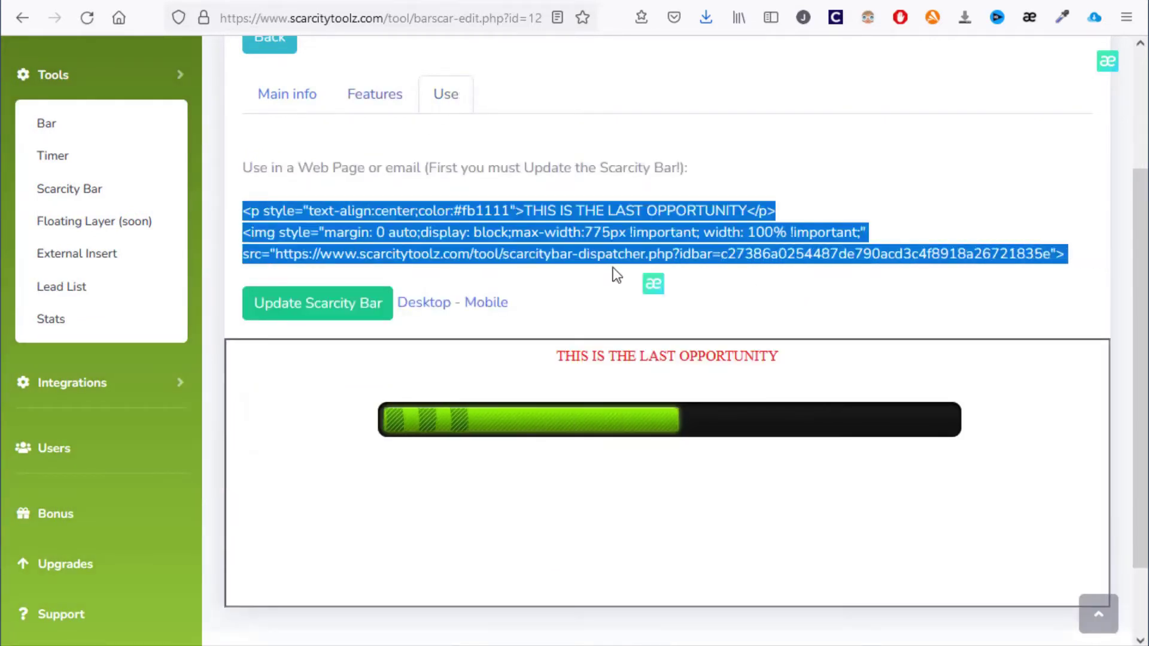
pyautogui.click(116, 228)
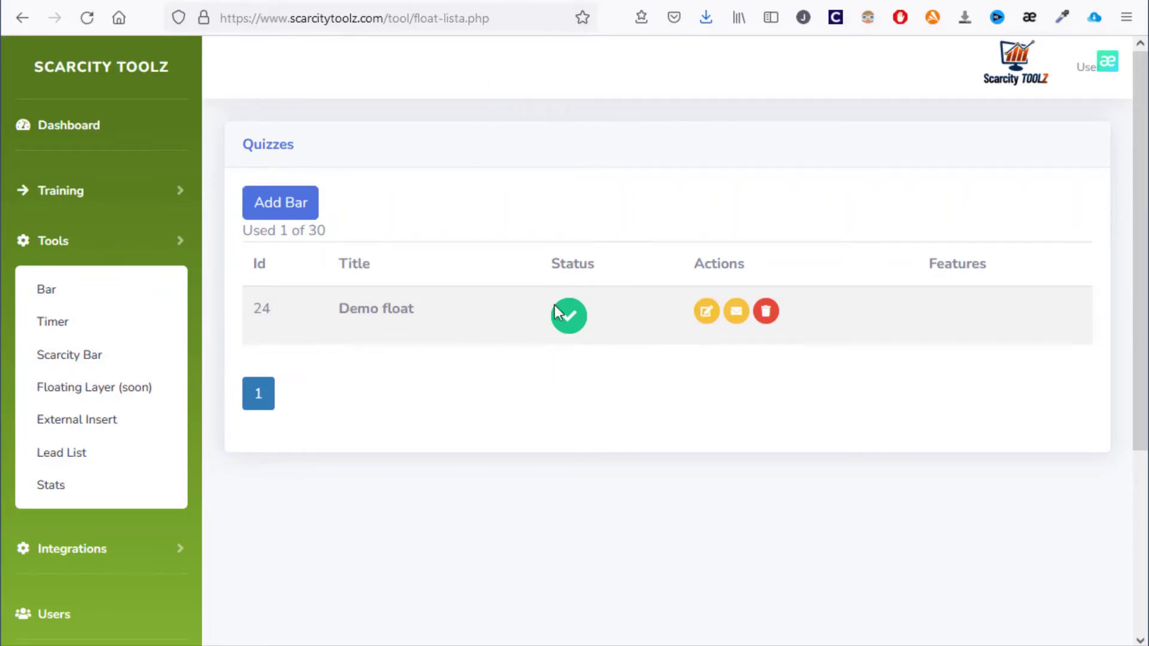
# Open the Demo float popup and review its opt-in form settings
pyautogui.click(707, 311)
pyautogui.scroll(-5, 714, 322)
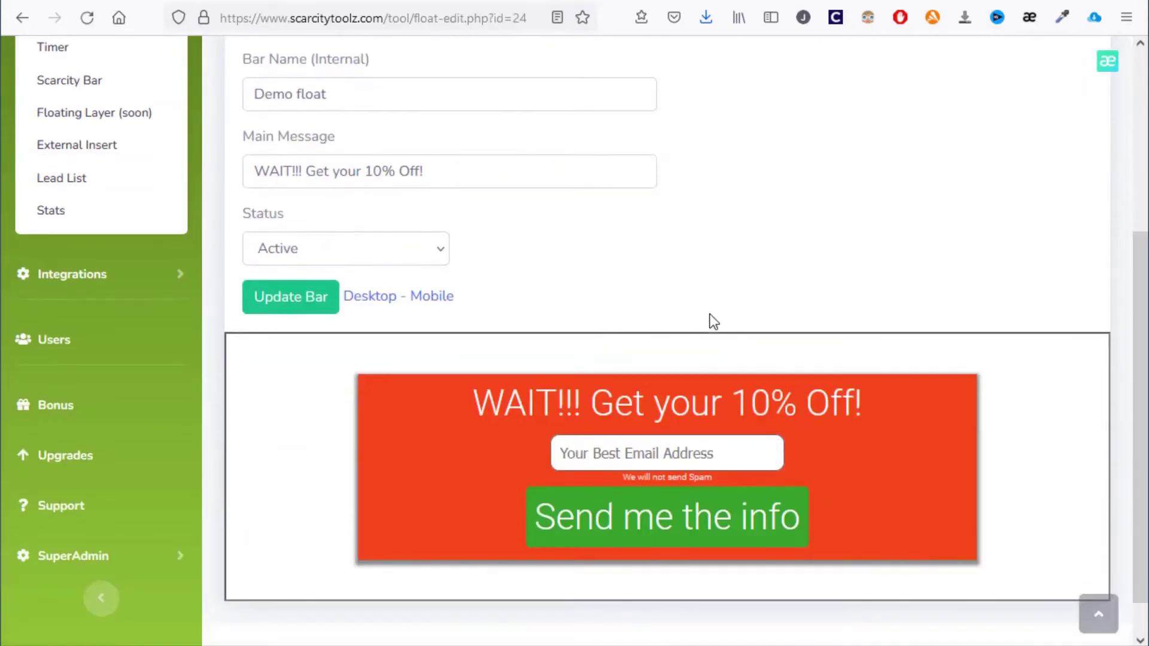
pyautogui.scroll(3, 573, 443)
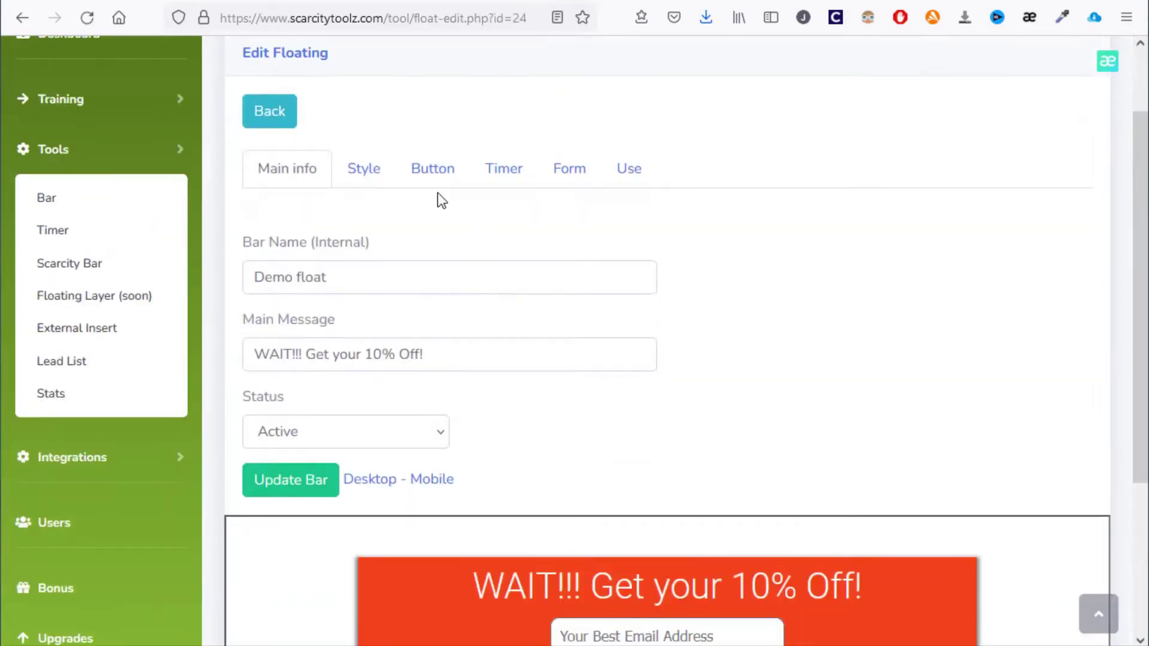
pyautogui.click(588, 171)
pyautogui.scroll(-2, 425, 285)
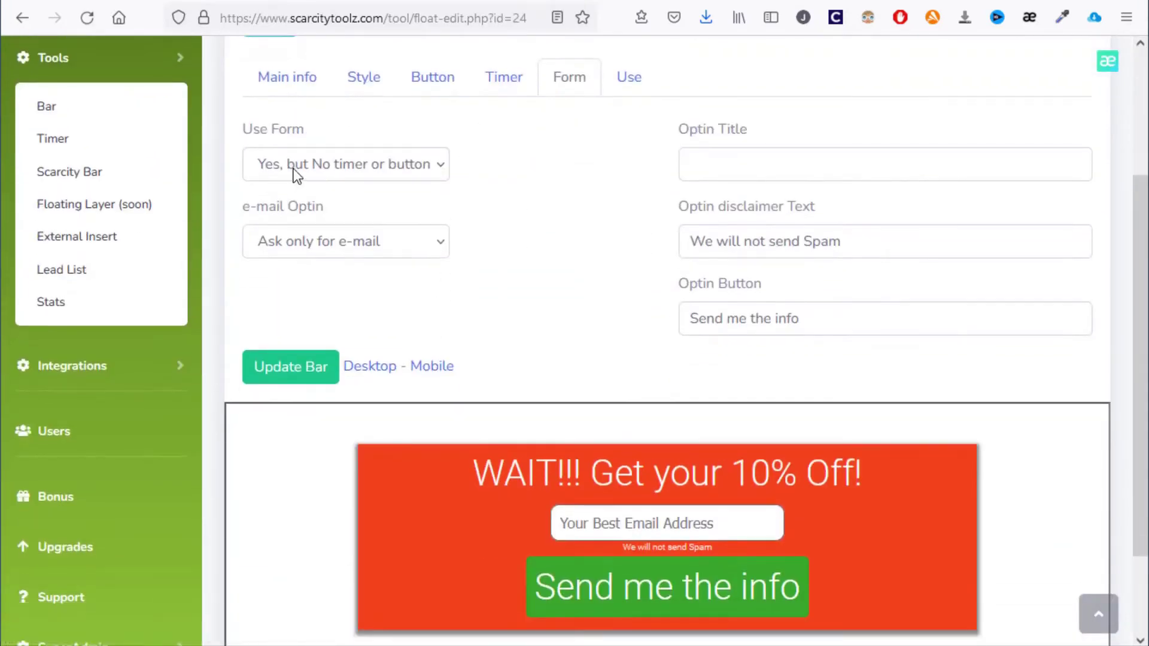
pyautogui.scroll(-2, 296, 168)
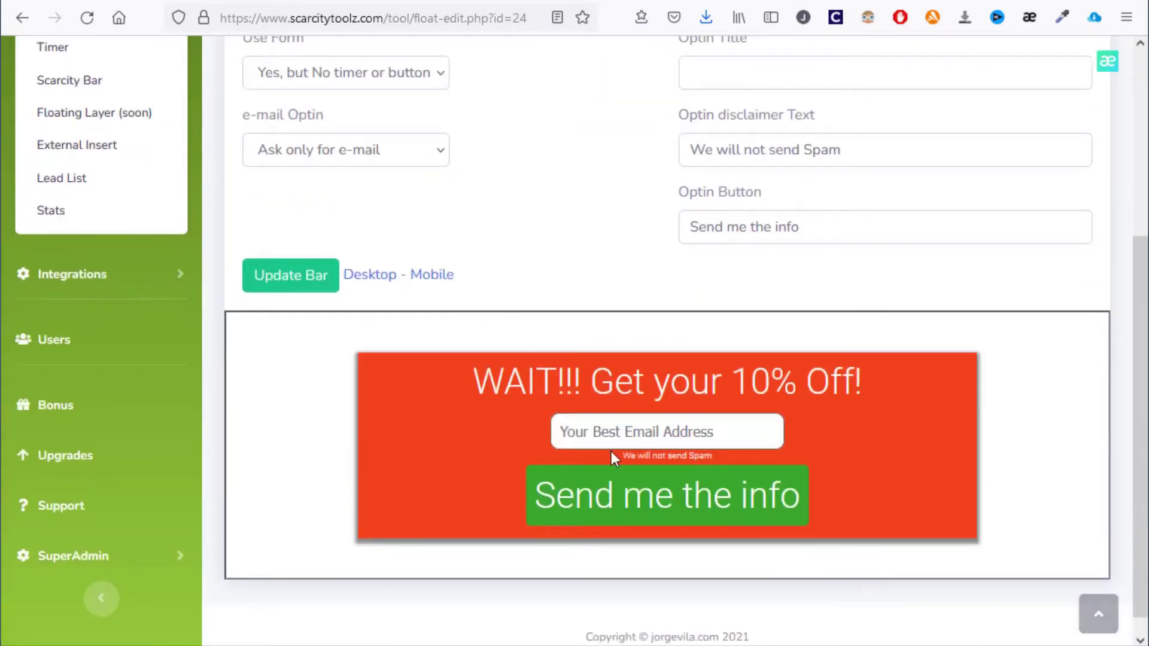
# Go to the Integrations > Autoresponder page
pyautogui.click(92, 274)
pyautogui.scroll(3, 92, 251)
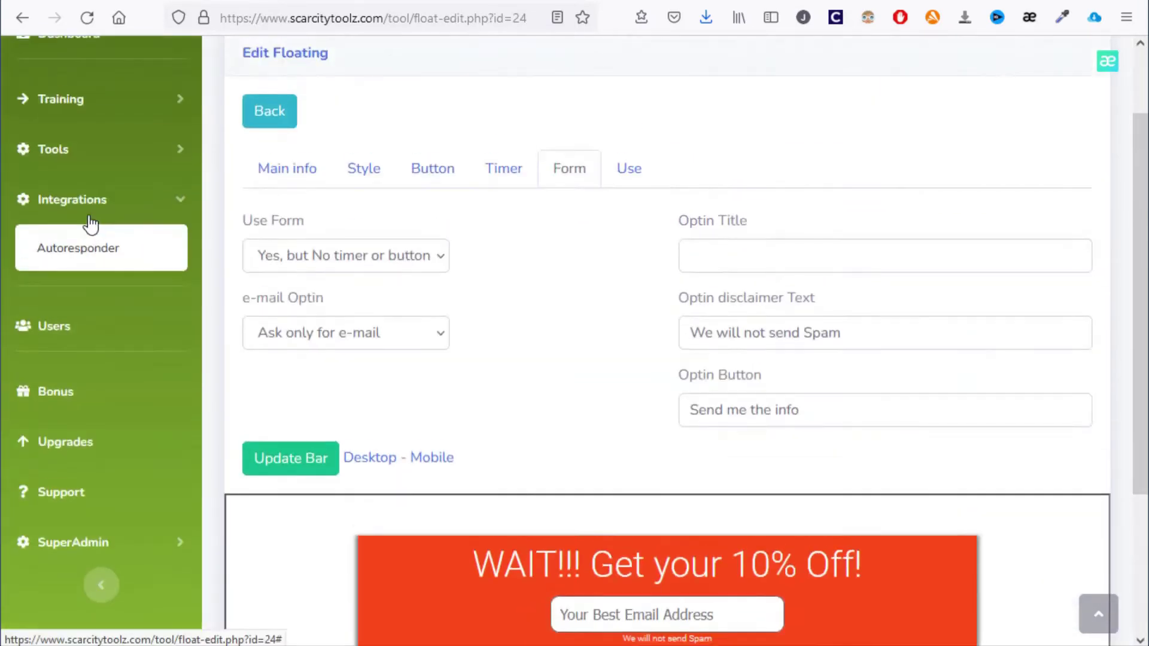
pyautogui.click(91, 256)
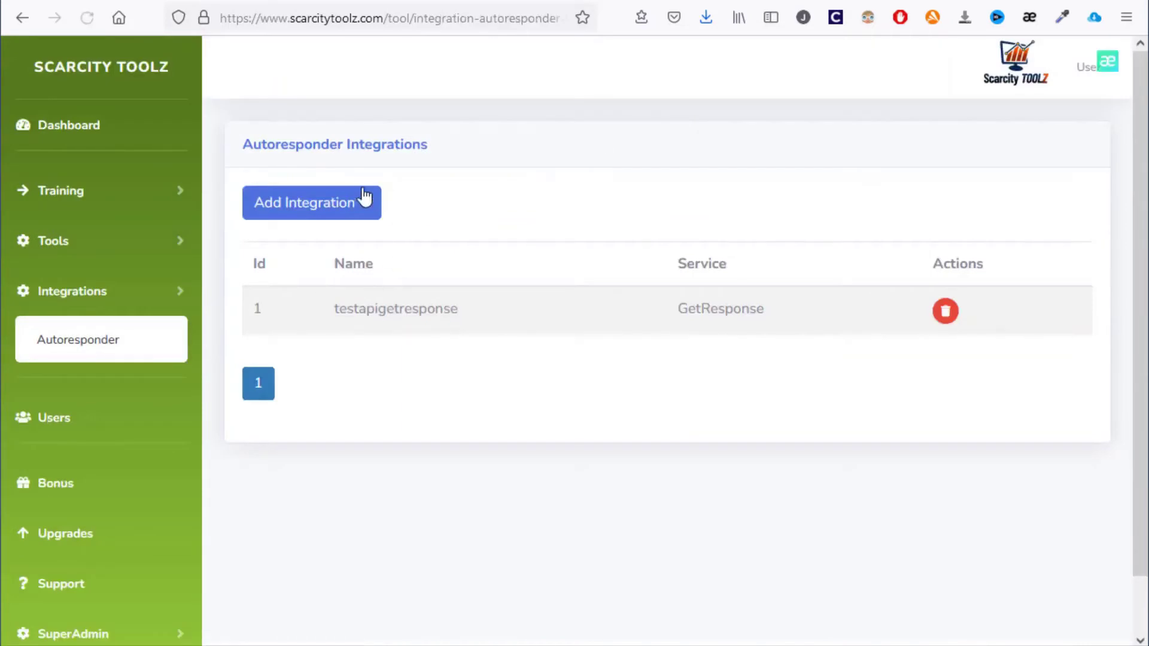
# Check the addable autoresponder services, then reopen Demo float at its Style settings
pyautogui.click(358, 201)
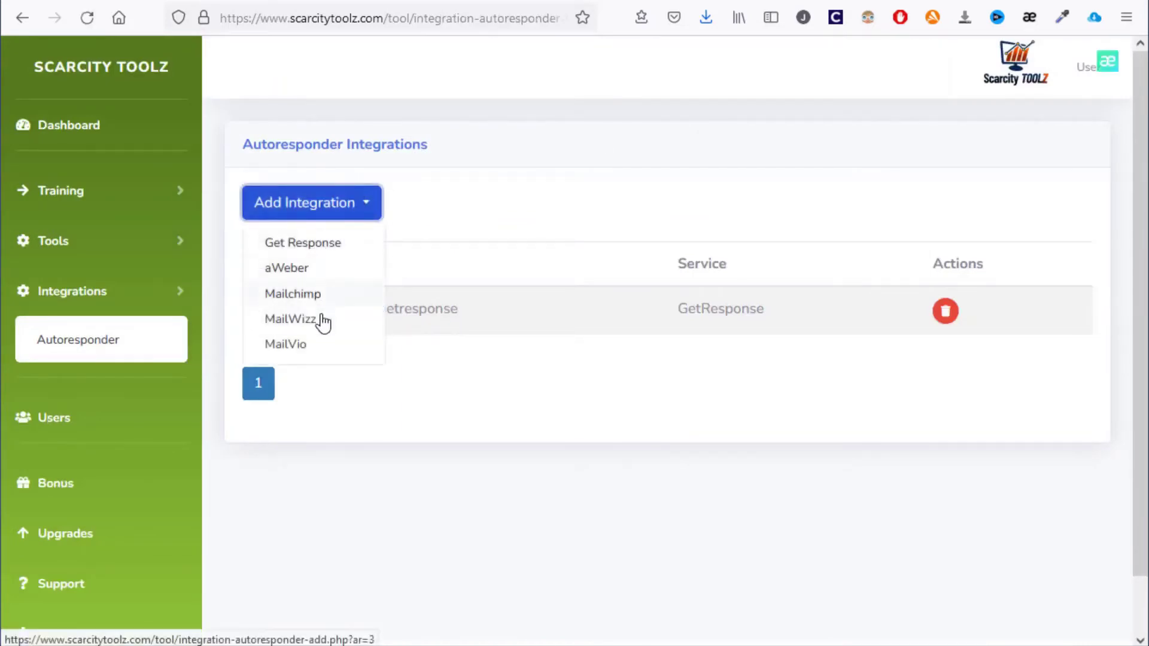
pyautogui.click(429, 232)
pyautogui.click(108, 258)
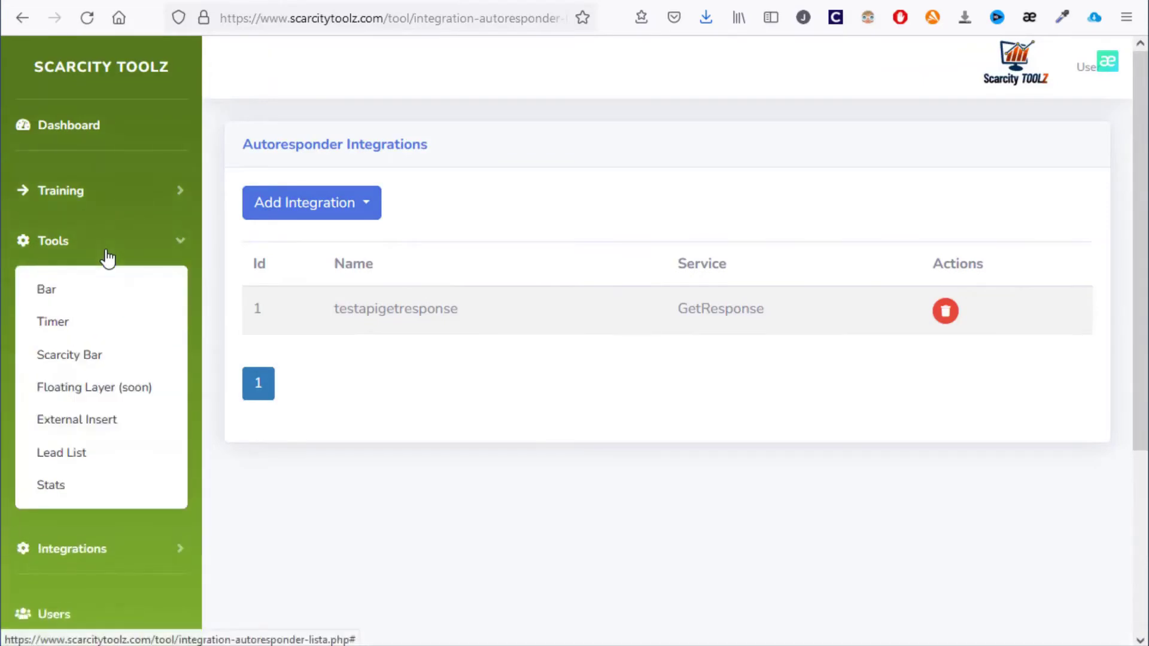
pyautogui.click(108, 397)
pyautogui.click(706, 311)
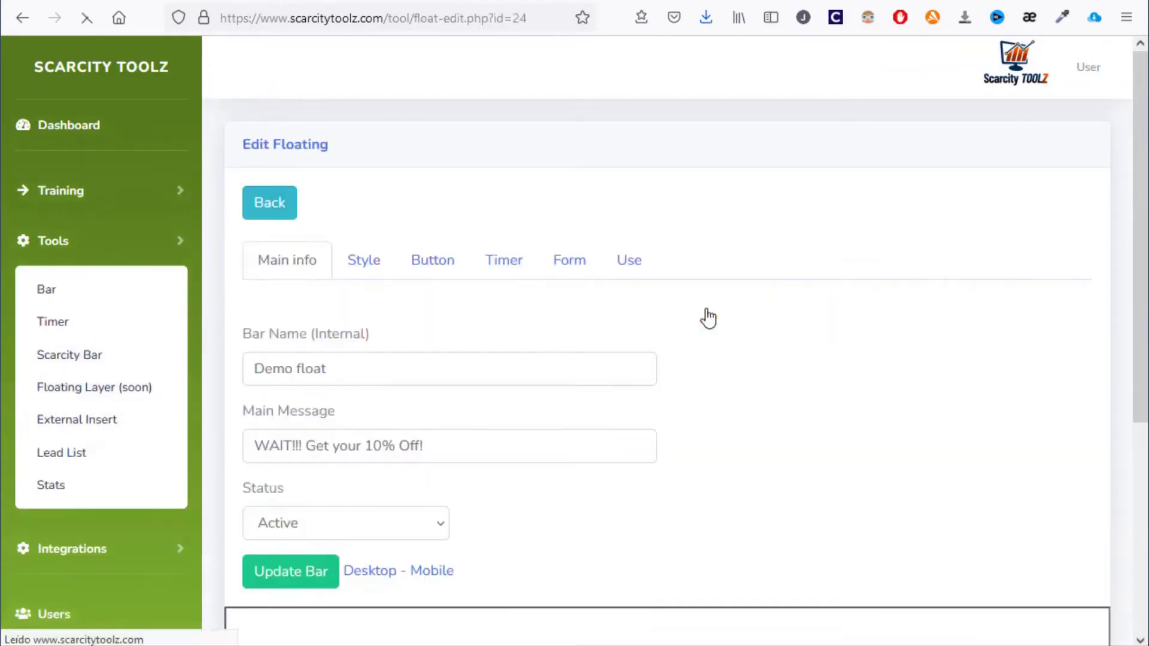
pyautogui.scroll(-3, 706, 316)
pyautogui.click(386, 80)
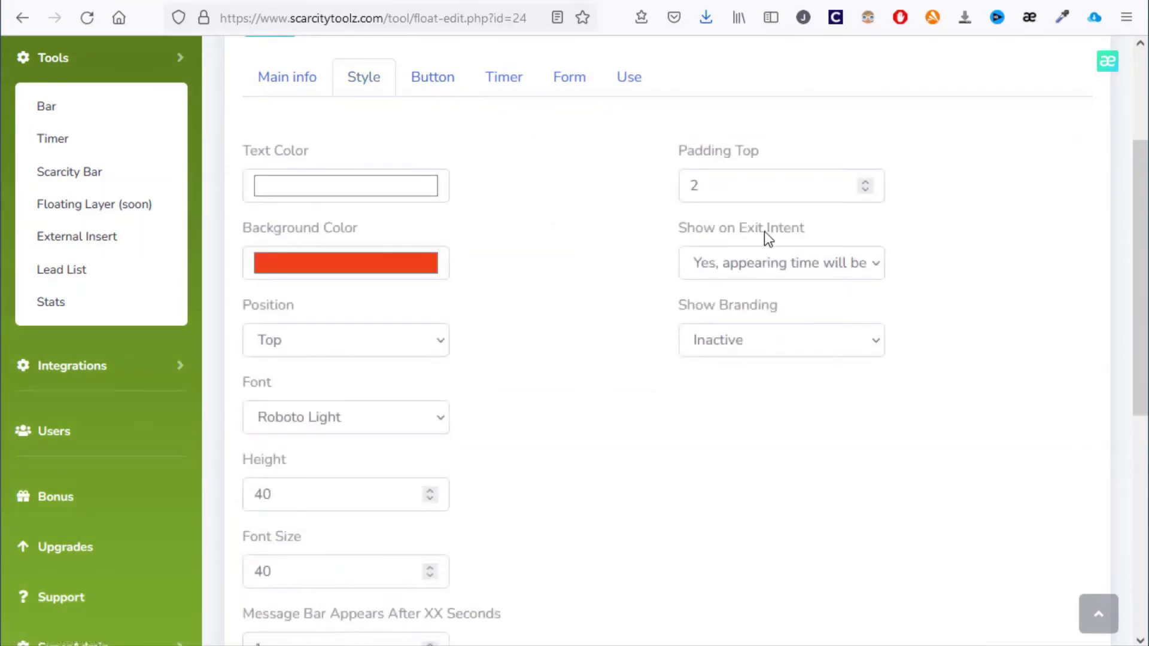
# Review Demo float's exit-intent option and button settings, leaving them unchanged
pyautogui.click(813, 267)
pyautogui.click(685, 231)
pyautogui.click(432, 77)
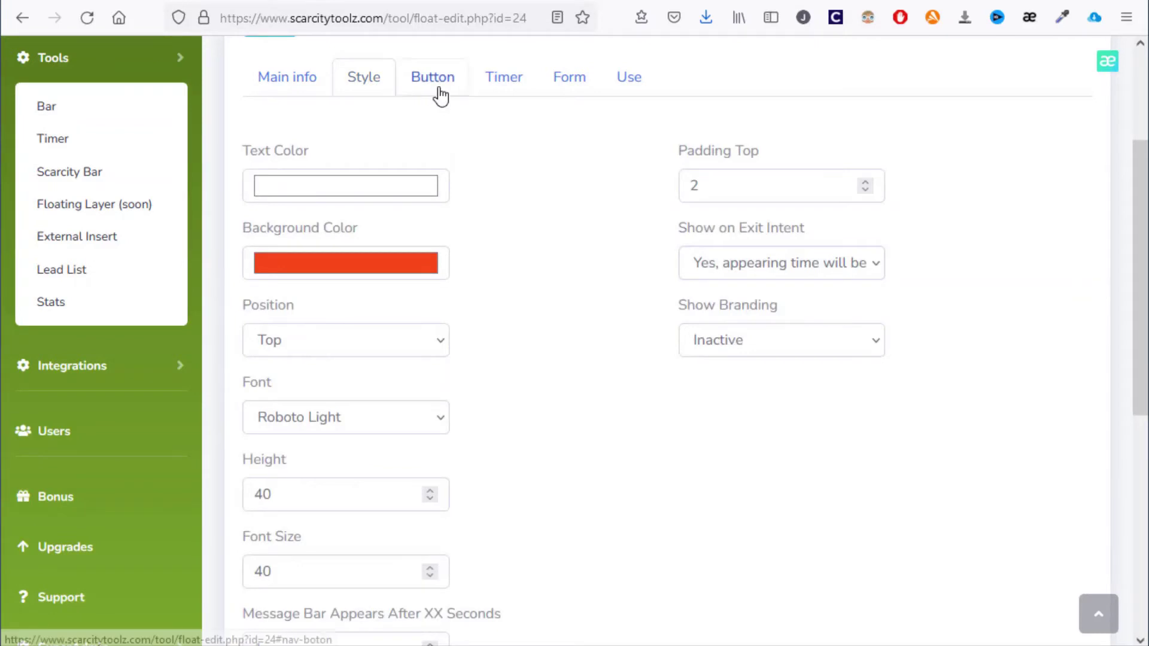
pyautogui.scroll(-5, 623, 372)
pyautogui.scroll(8, 599, 335)
pyautogui.scroll(-5, 539, 353)
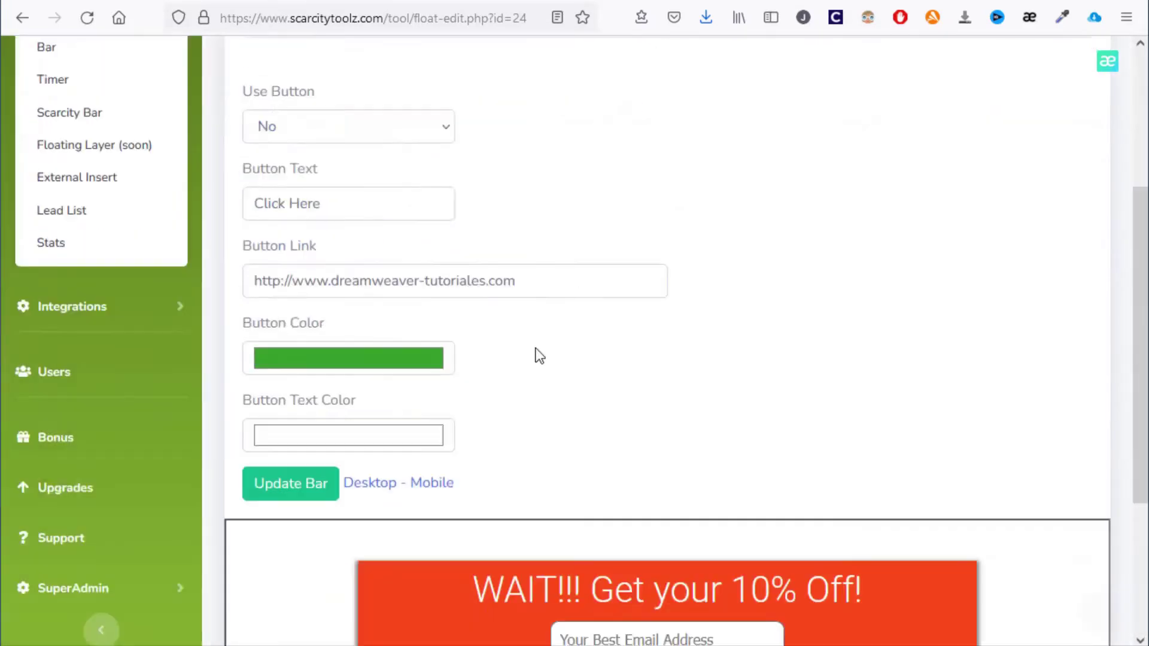
pyautogui.scroll(5, 563, 413)
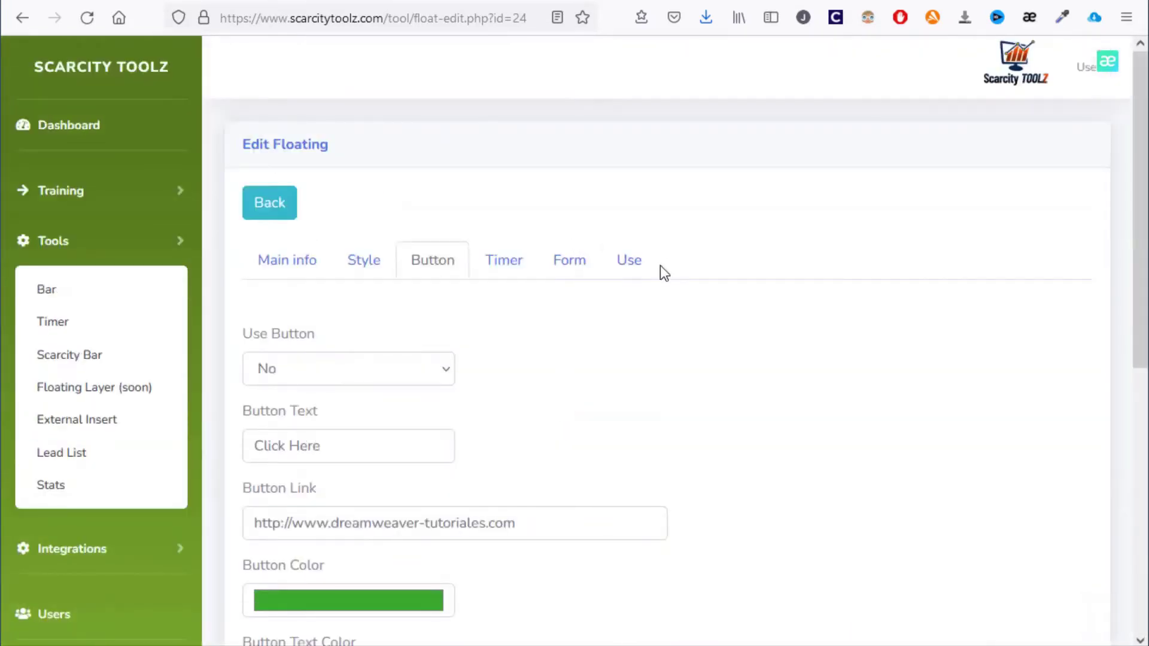
# Select the Demo float embed script, save the popup, and restore the logo tag in index.html
pyautogui.click(634, 262)
pyautogui.moveTo(826, 399); pyautogui.dragTo(233, 383)
pyautogui.hotkey('ctrl', 'c')
pyautogui.click(307, 462)
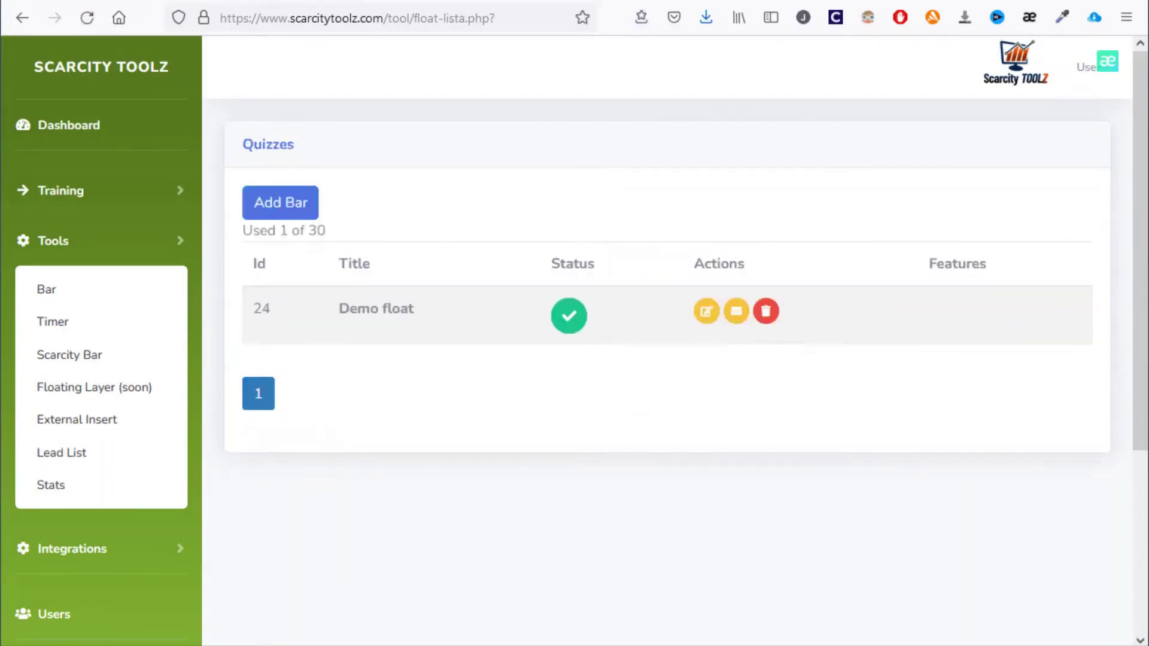
pyautogui.hotkey('alt', 'Tab')
pyautogui.write('<img src="img/logo.png" alt="Logo">')
# Paste the Demo float floatviewer.php script on a new line after <body> and save index.html
pyautogui.scroll(10, 831, 402)
pyautogui.press('Return')
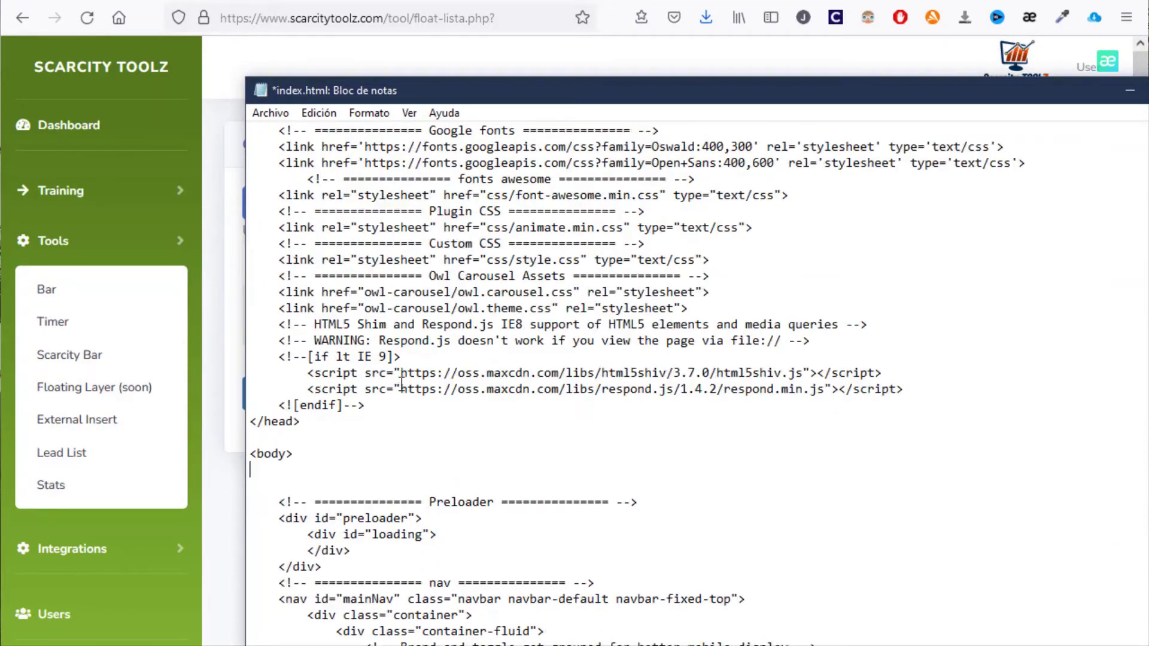
pyautogui.hotkey('ctrl', 'v')
pyautogui.hotkey('ctrl', 's')
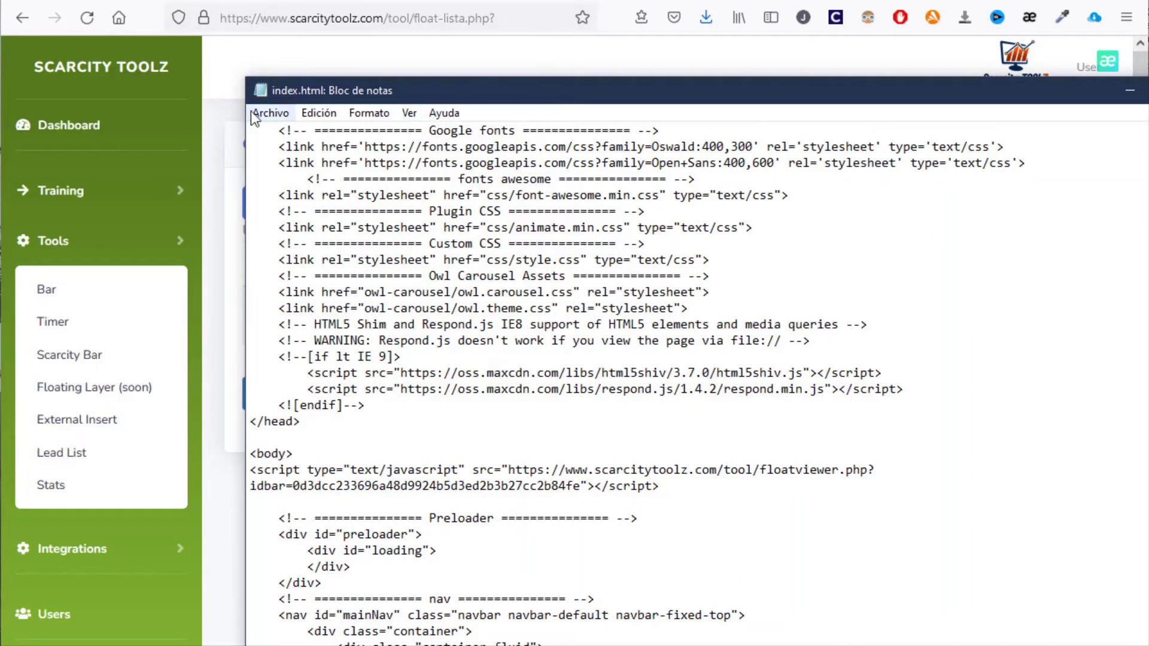
pyautogui.click(252, 111)
pyautogui.click(297, 186)
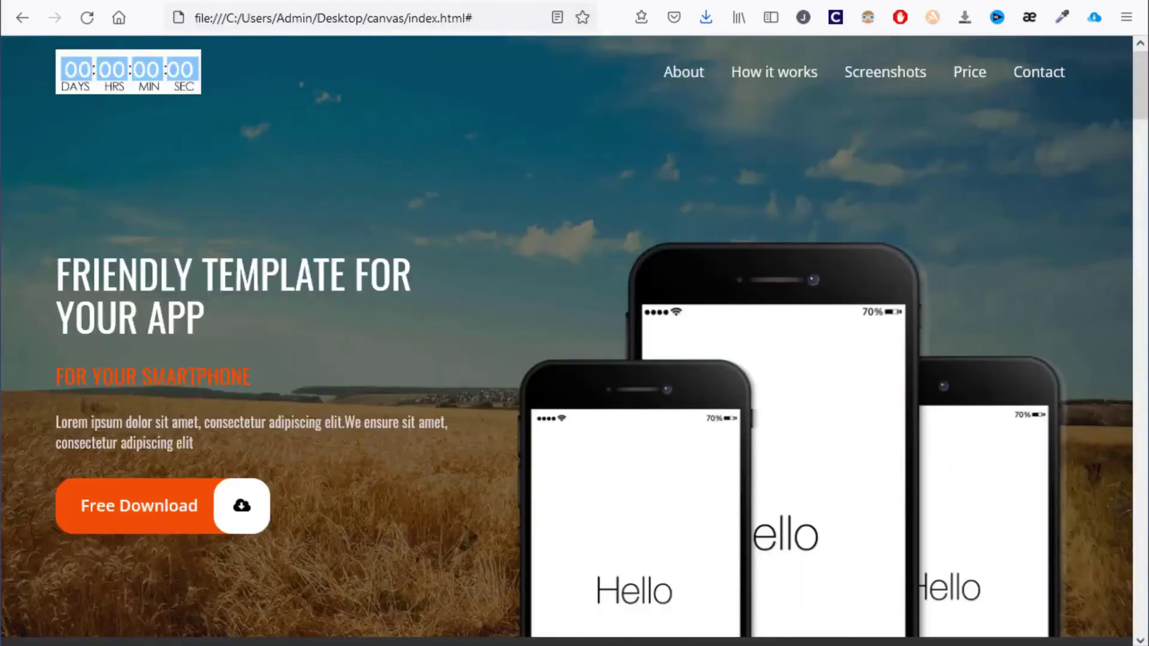
# Reload the landing page so the 'WAIT!!! Get your 10% Off!' popup appears, and enter an e-mail address in it
pyautogui.press('F5')
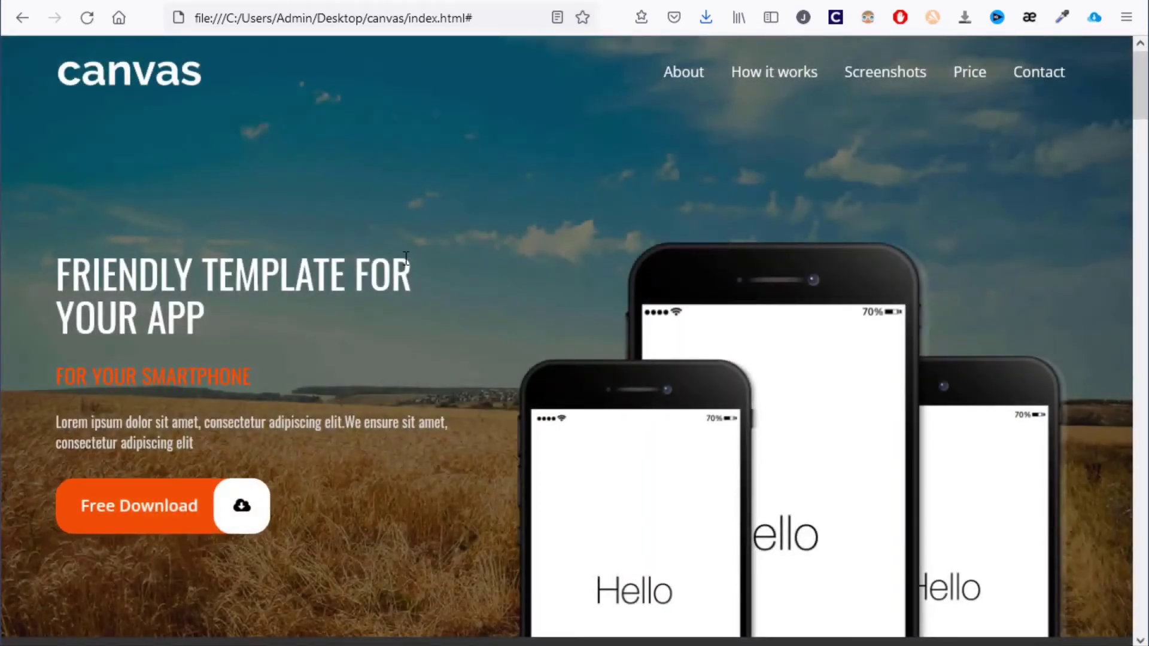
pyautogui.moveTo(616, 5)
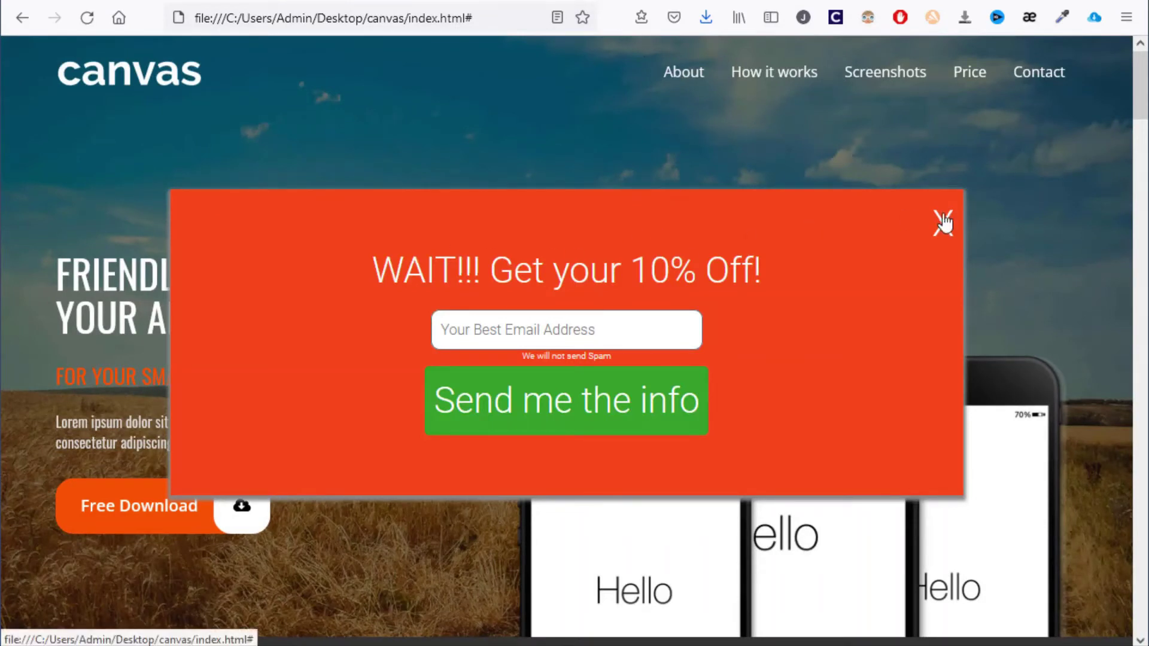
pyautogui.click(554, 330)
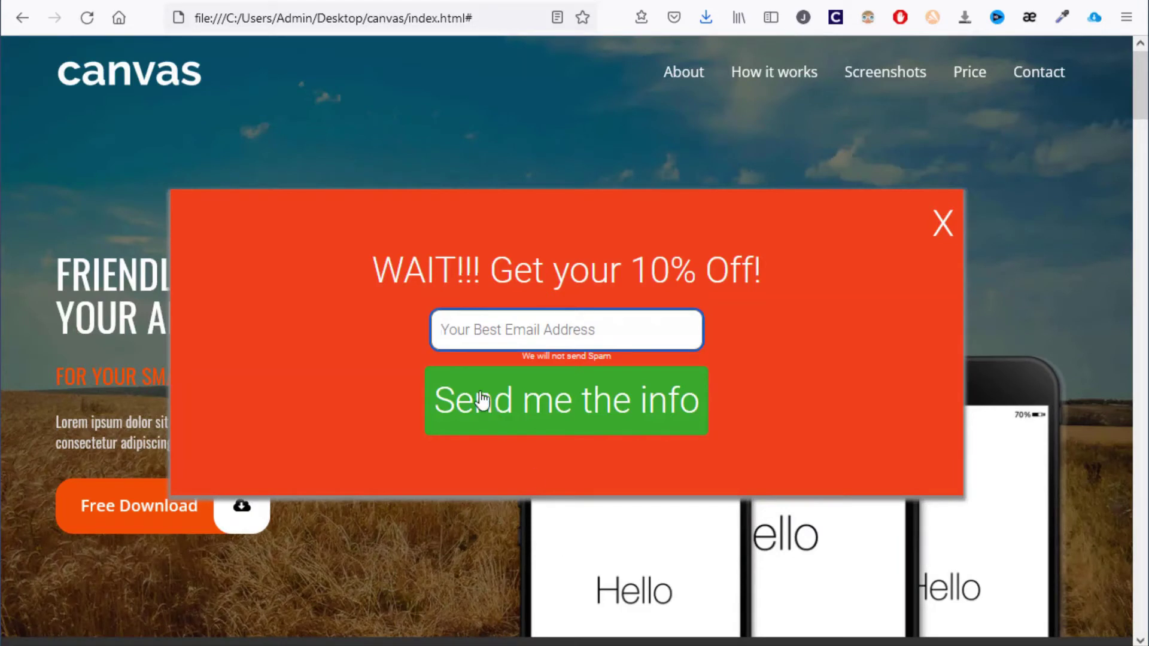
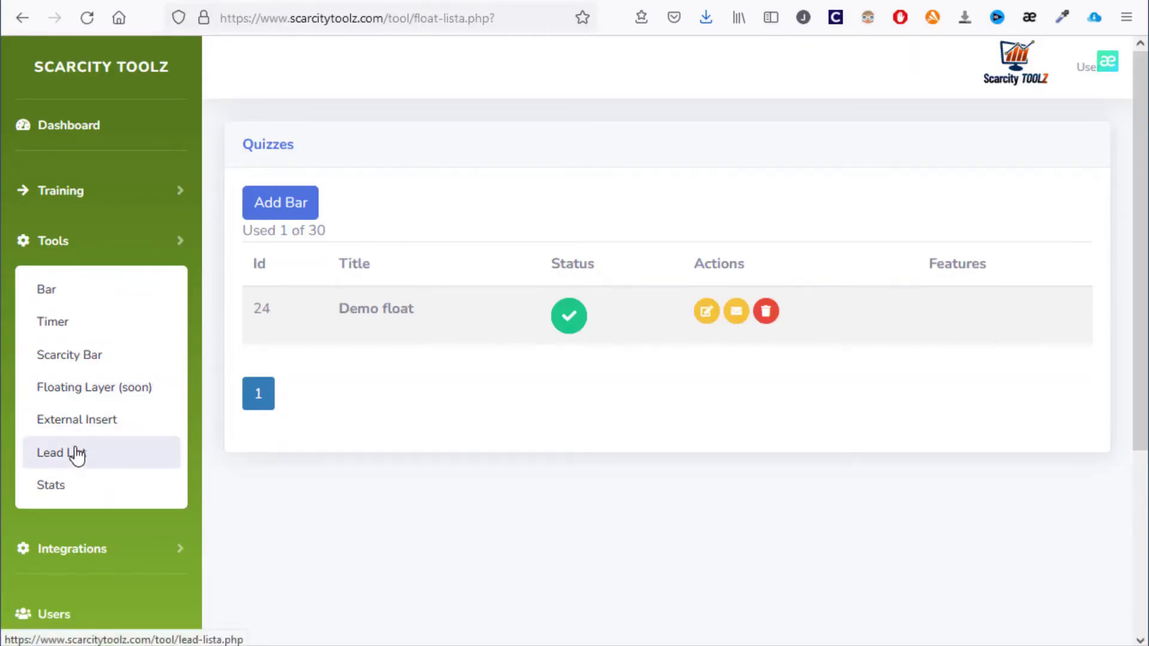
# Review lead counts per bar in Lead List, then open External DW from External Insert for editing
pyautogui.click(68, 466)
pyautogui.scroll(-3, 616, 314)
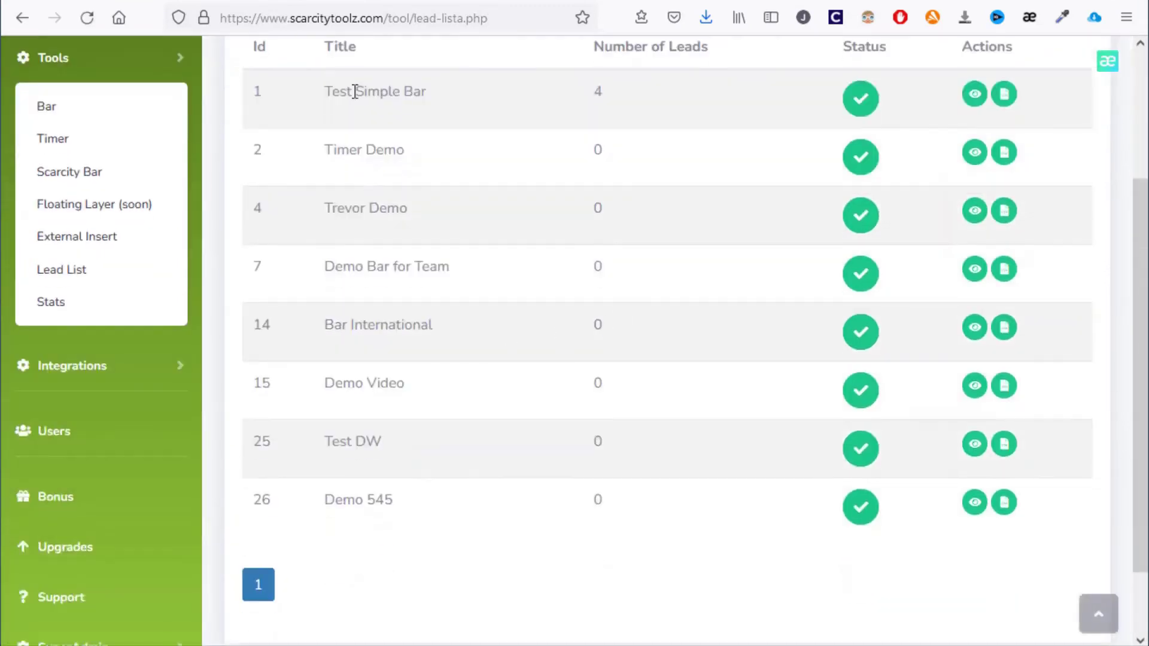
pyautogui.scroll(3, 457, 427)
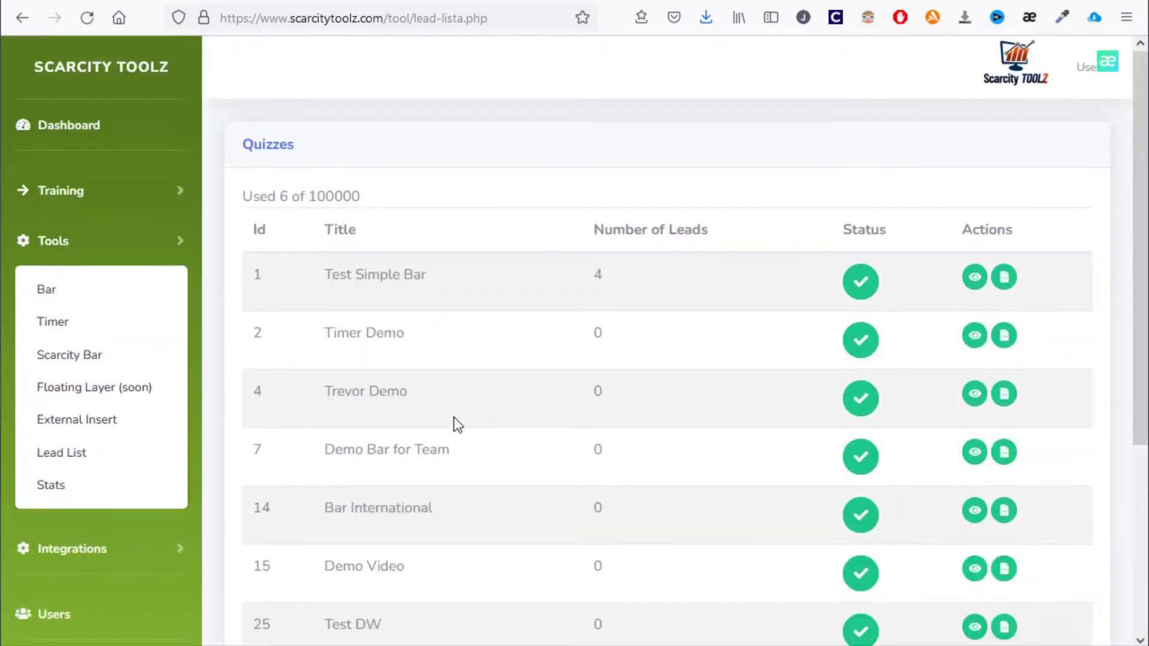
pyautogui.click(110, 422)
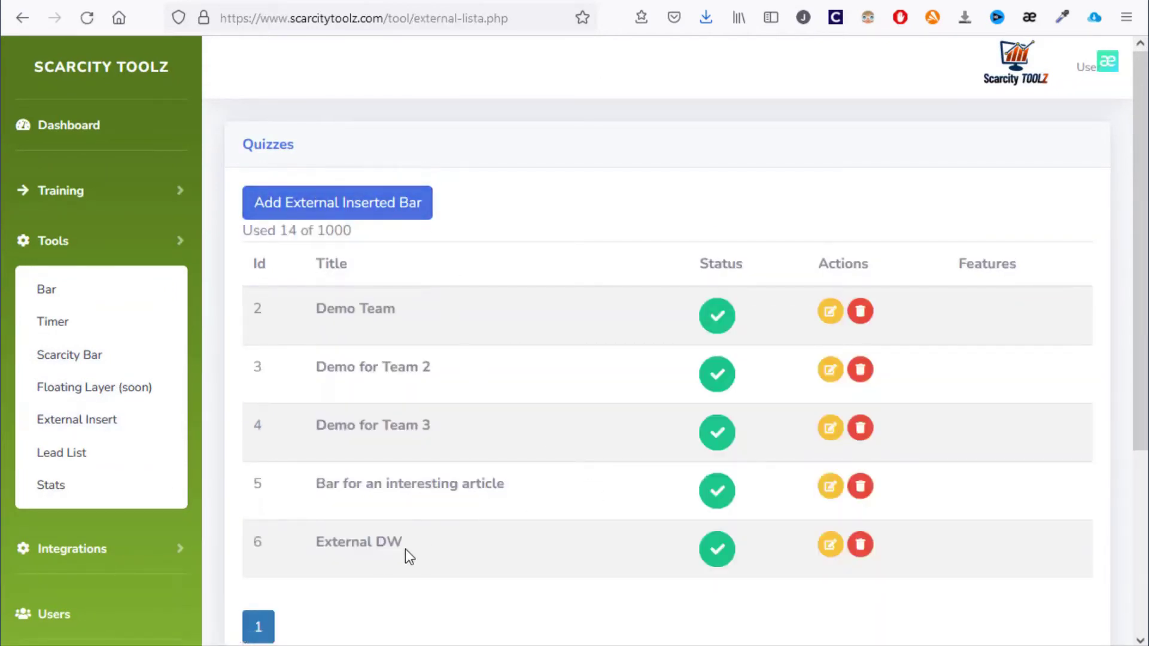
pyautogui.click(832, 546)
# Check External DW's feature link by viewing the linked article page and its web address
pyautogui.click(383, 263)
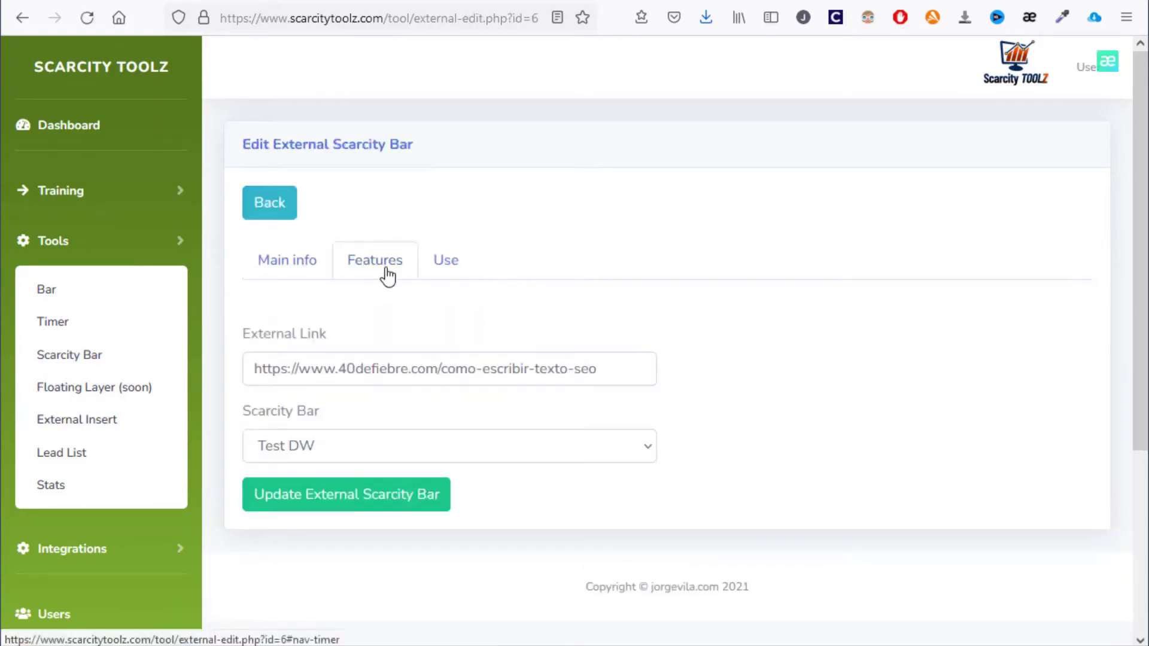
pyautogui.click(505, 369)
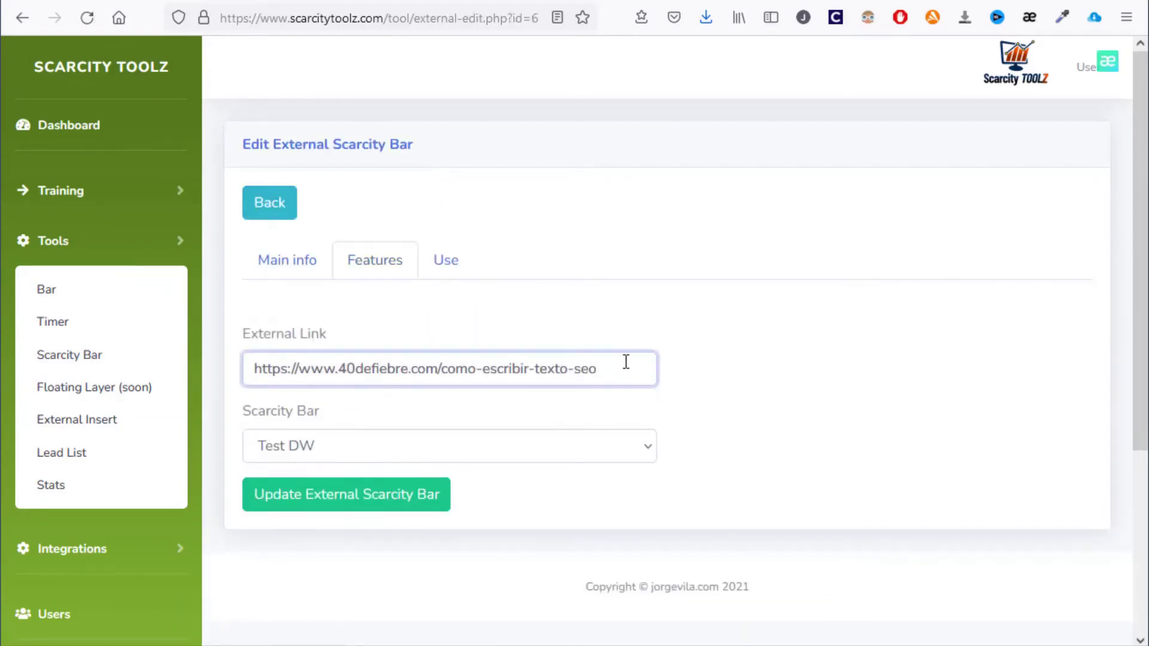
pyautogui.hotkey('ctrl', 'a')
pyautogui.click(172, 375)
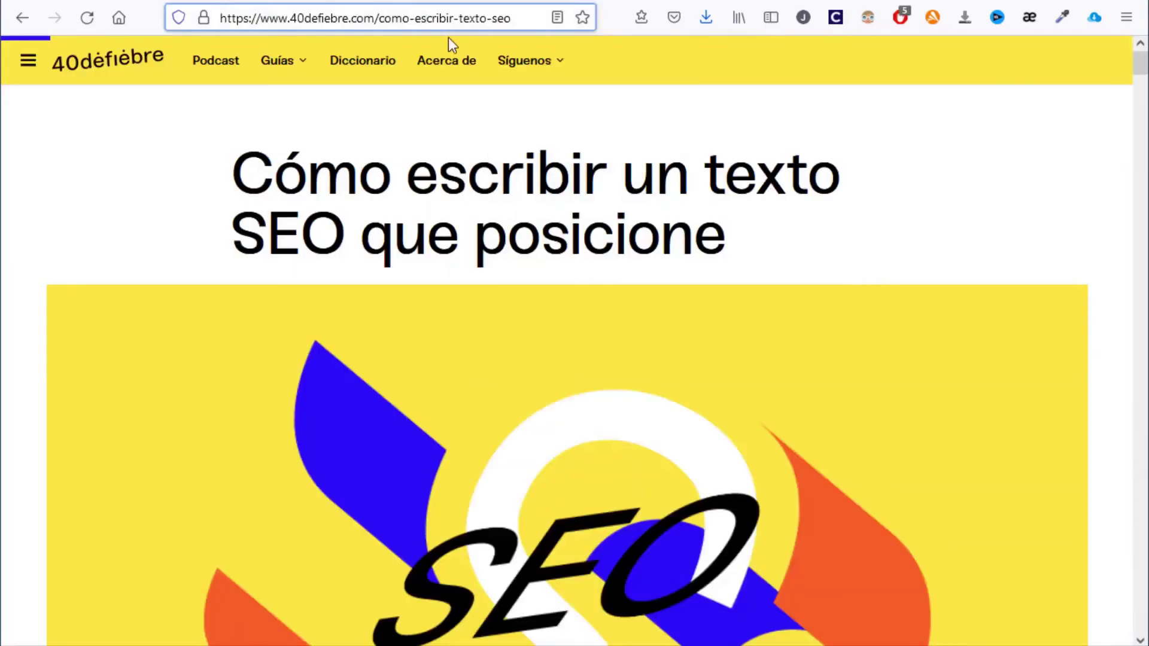
pyautogui.click(500, 18)
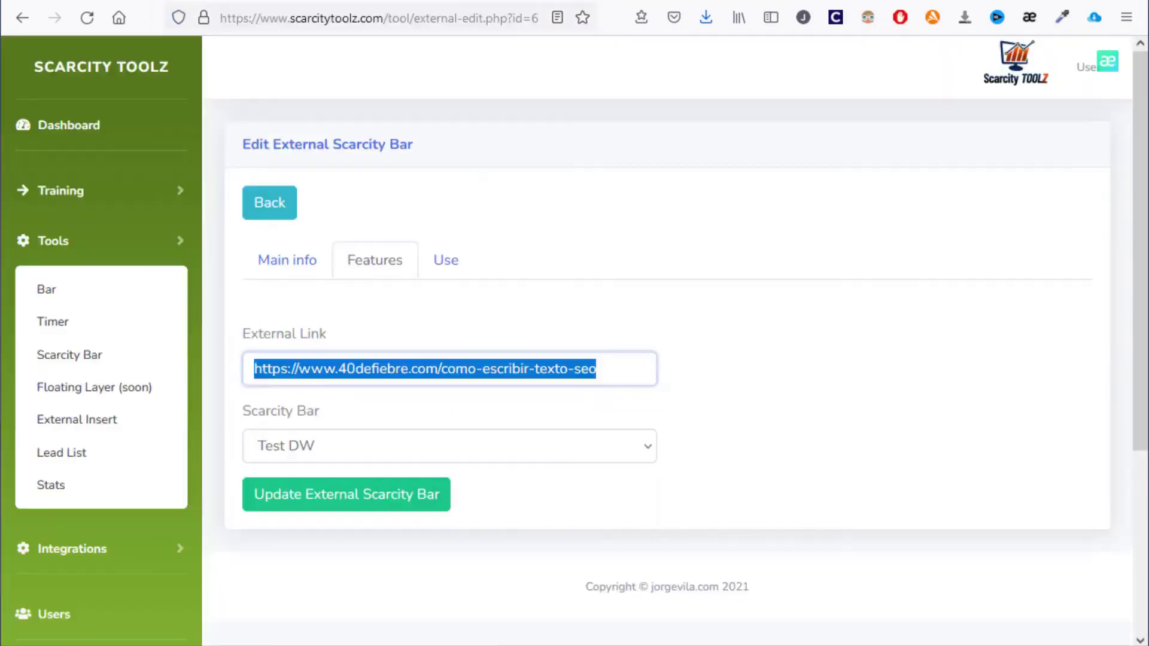
pyautogui.click(477, 375)
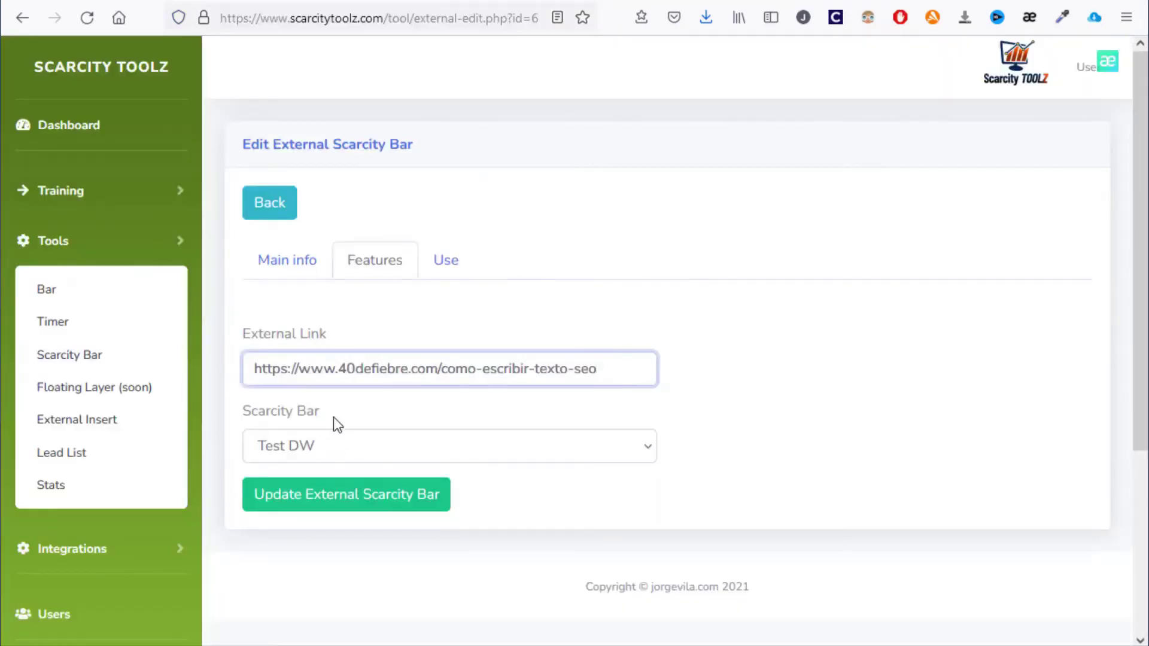
# Attach the Test DW bar to External DW and save the external bar
pyautogui.click(374, 448)
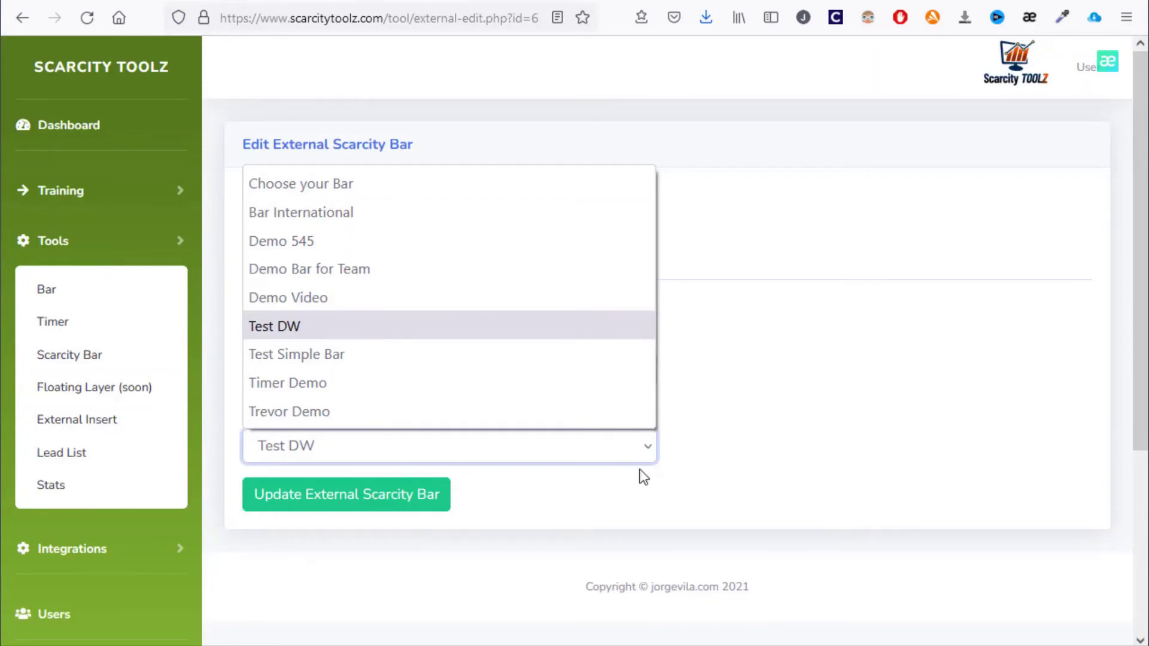
pyautogui.click(804, 420)
pyautogui.click(388, 496)
pyautogui.scroll(-3, 908, 369)
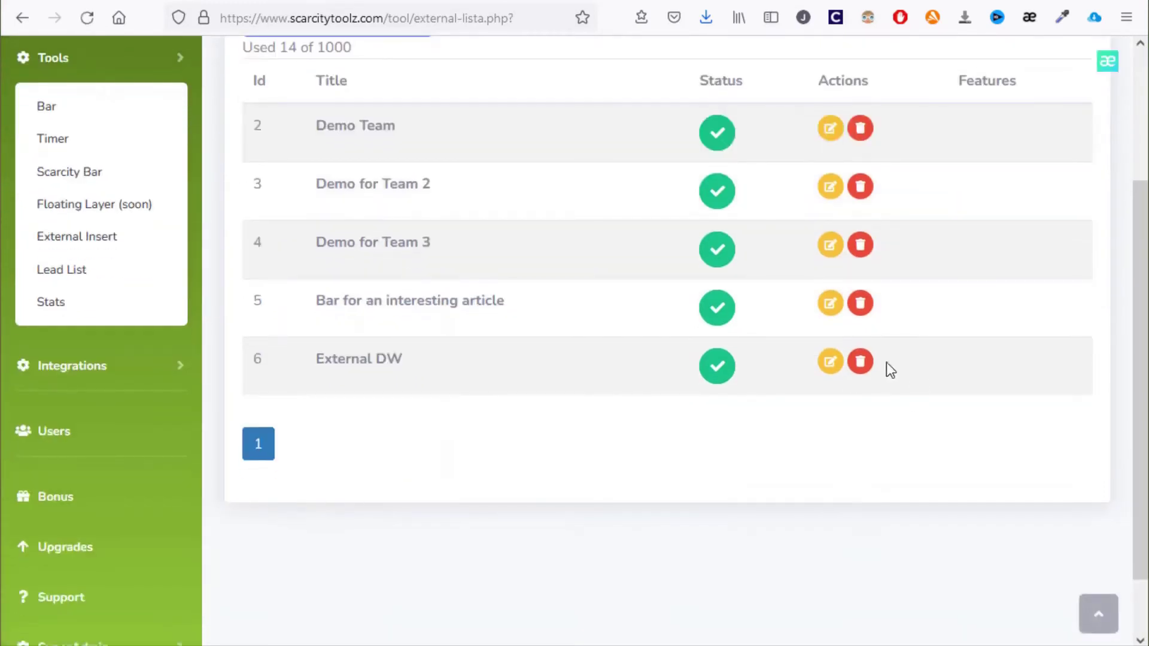
# Reopen External DW, copy its share link and load it in a new browser tab
pyautogui.click(829, 362)
pyautogui.click(446, 260)
pyautogui.tripleClick(411, 377)
pyautogui.hotkey('ctrl', 'c')
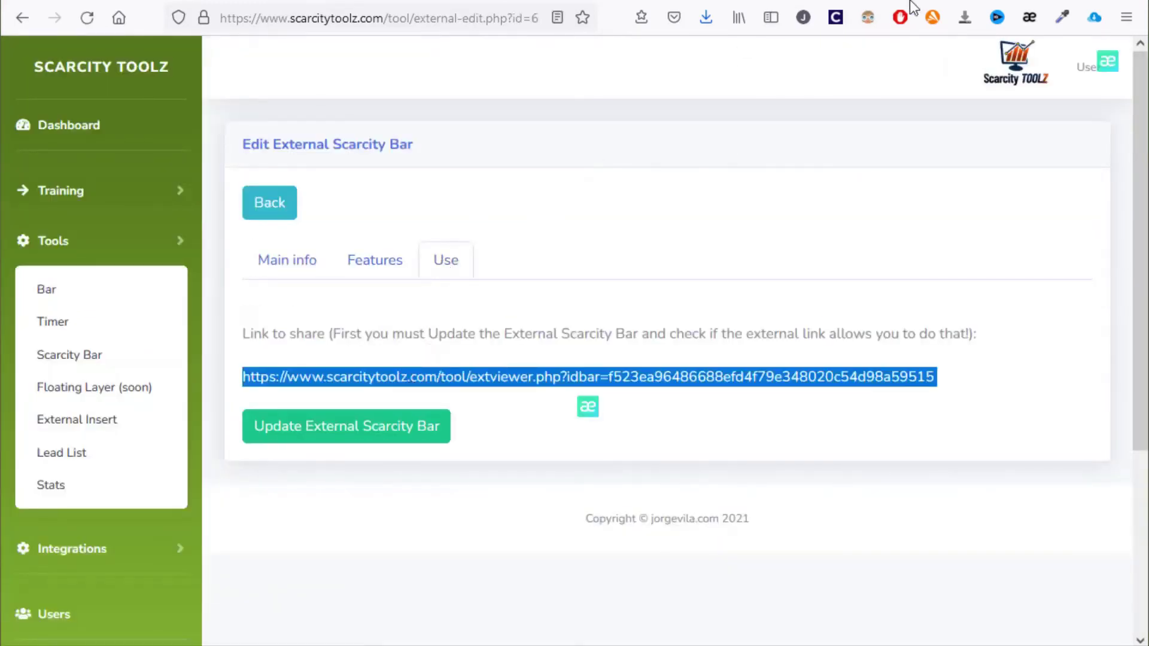
pyautogui.hotkey('ctrl', 't')
pyautogui.hotkey('ctrl', 'v')
pyautogui.press('Return')
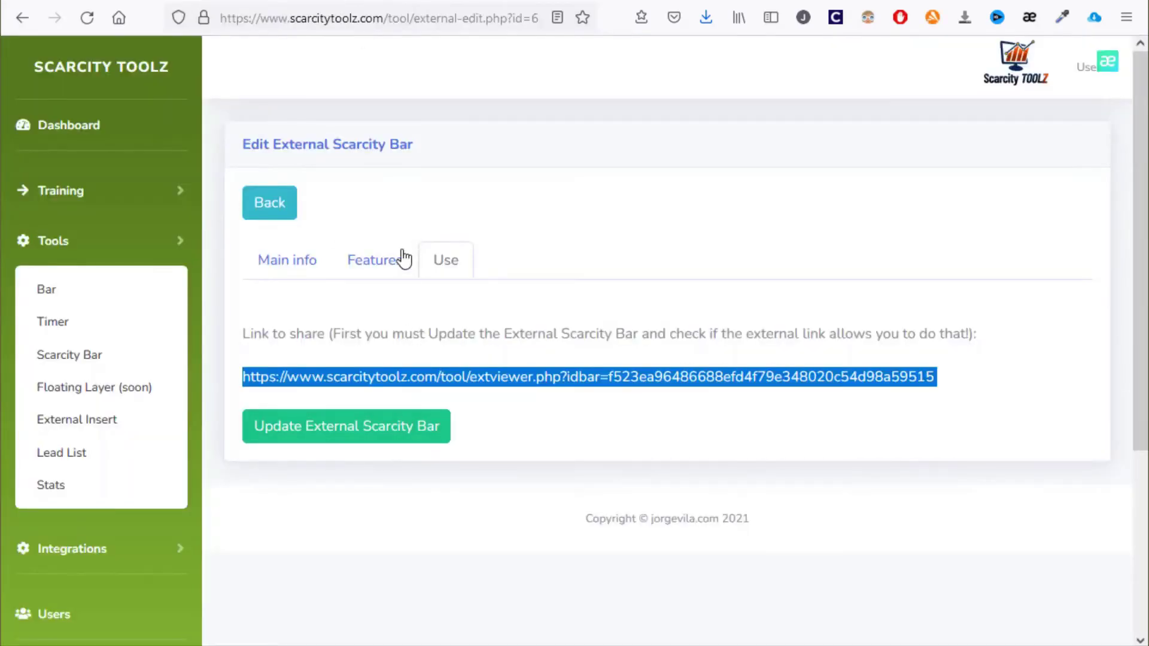
# Confirm Test DW is still attached in External DW's features, then go to the bars list
pyautogui.click(389, 263)
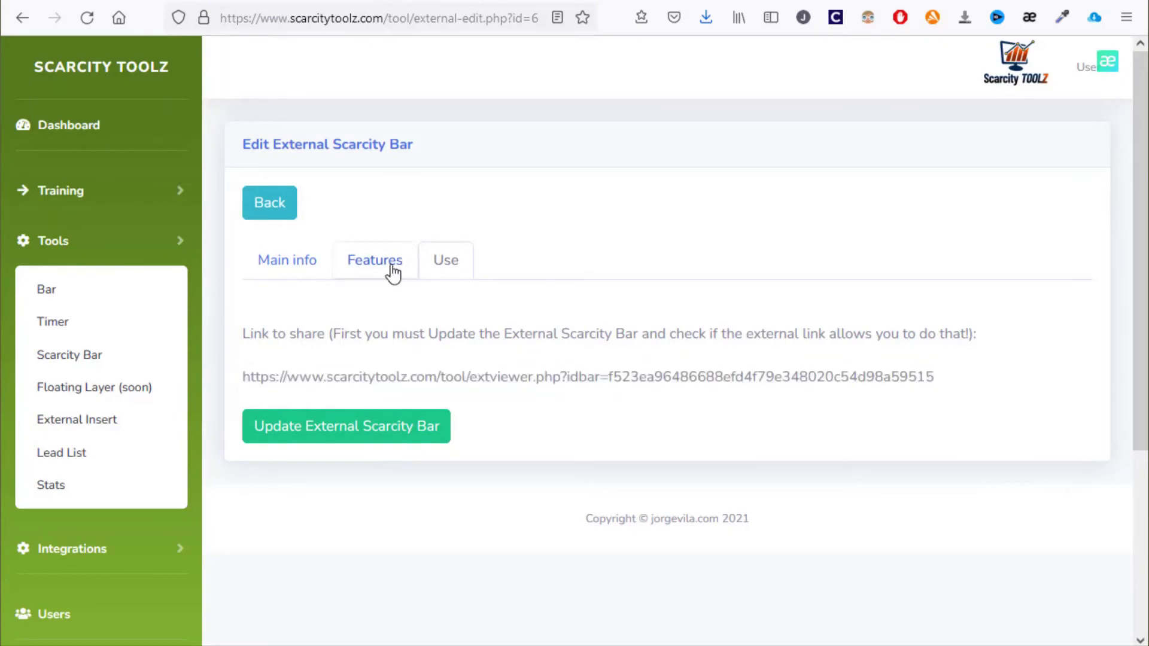
pyautogui.click(347, 450)
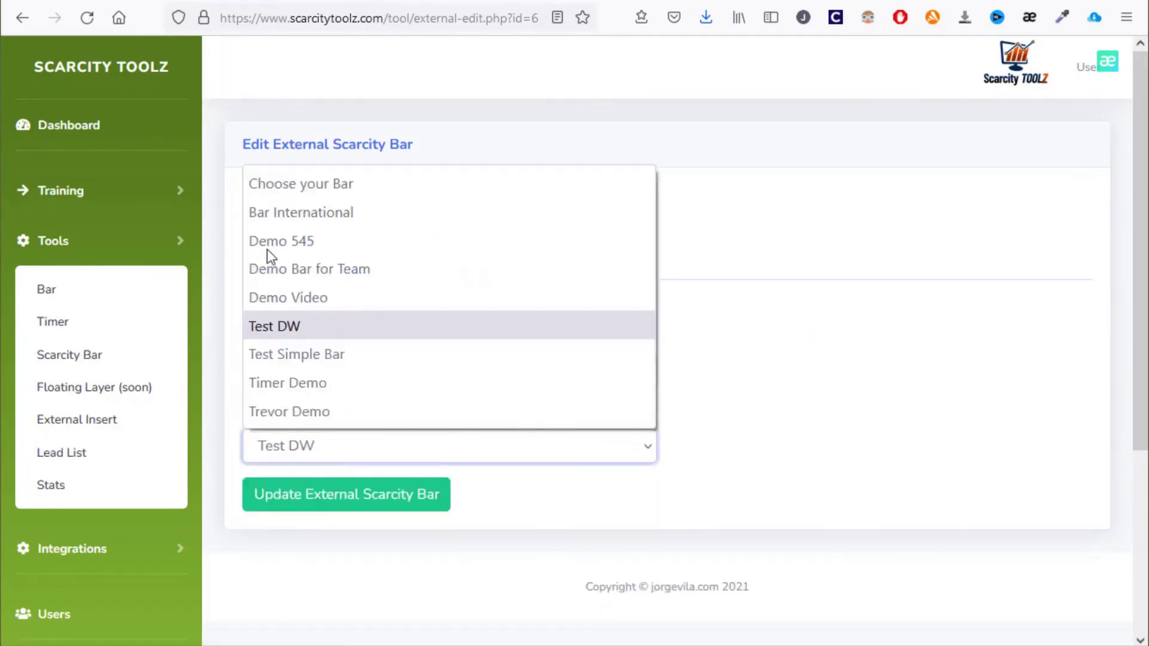
pyautogui.click(733, 411)
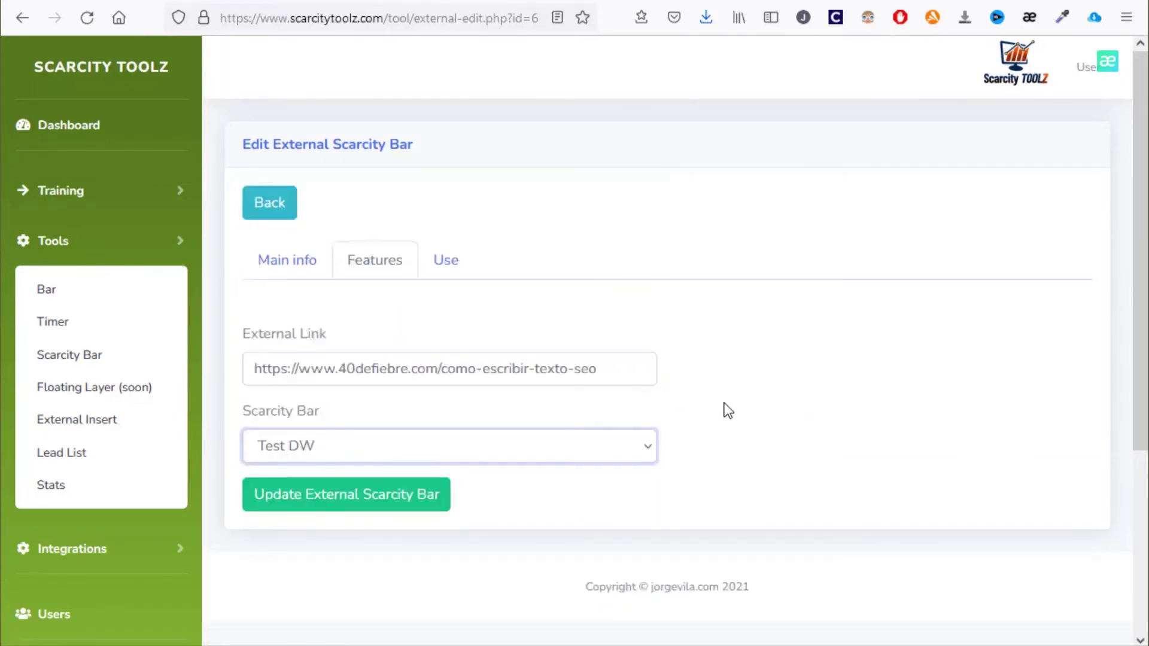
pyautogui.click(120, 303)
# Open Test DW, look over its button and style settings down to Height and Font Size, and update the bar
pyautogui.scroll(-5, 356, 293)
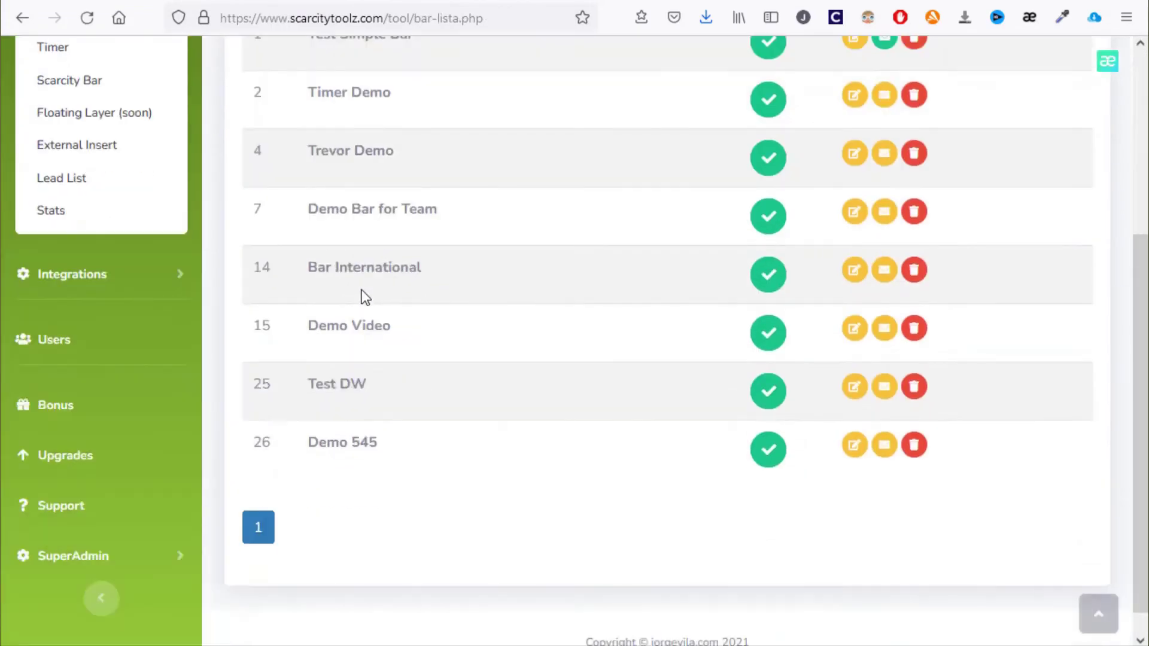
pyautogui.click(854, 398)
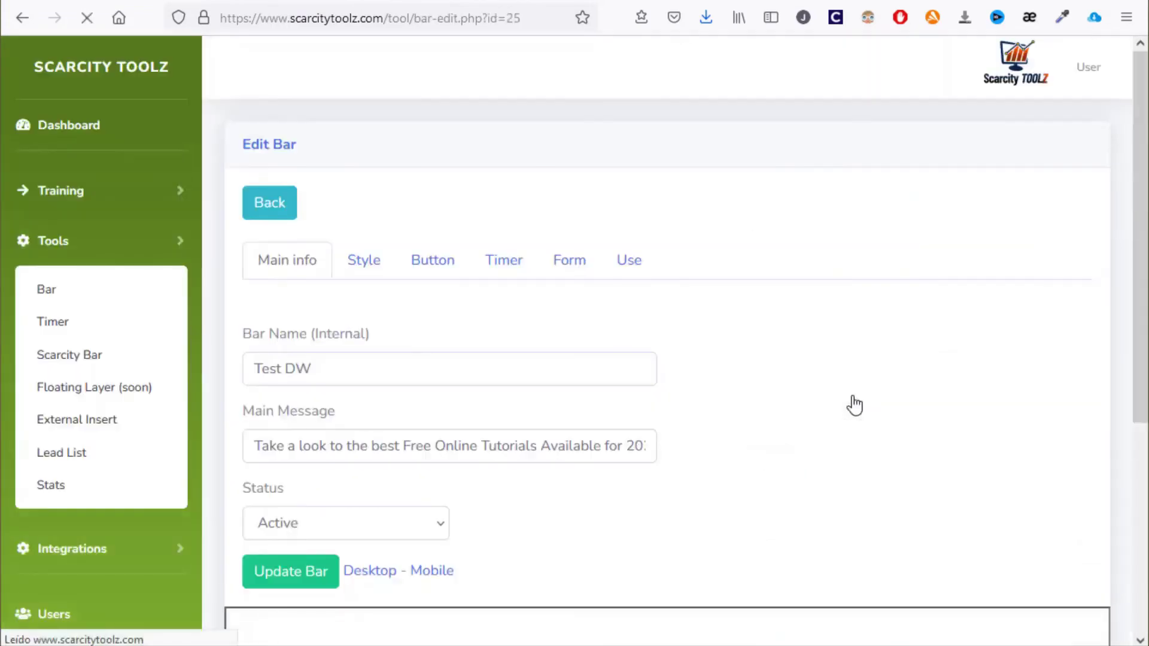
pyautogui.click(432, 262)
pyautogui.click(371, 270)
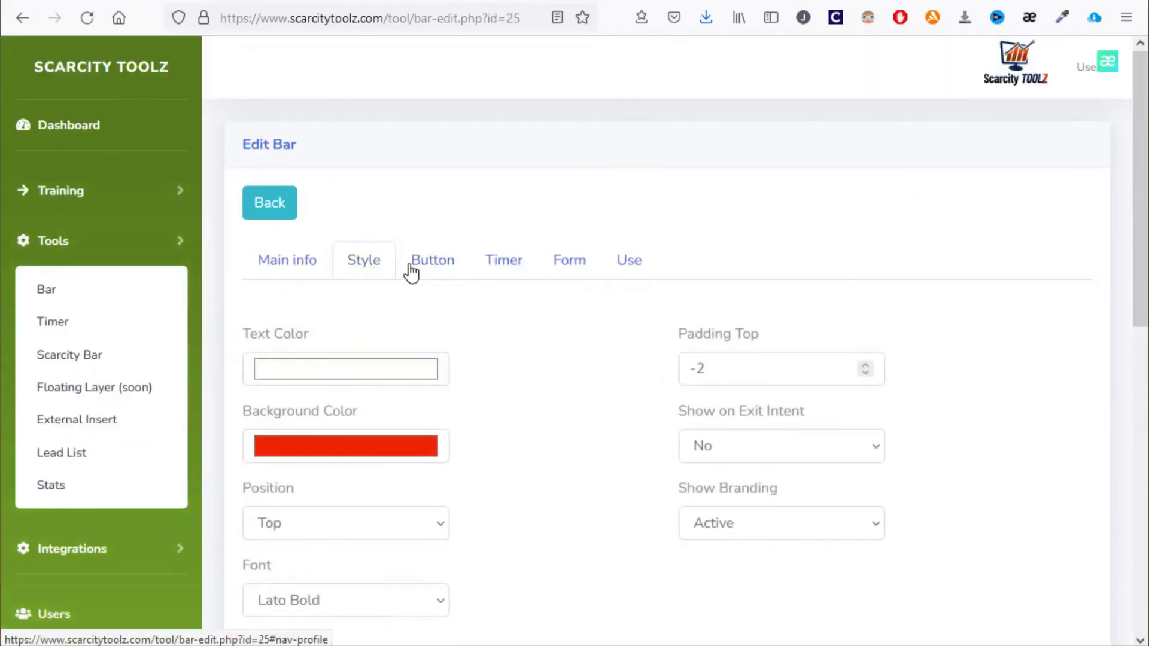
pyautogui.scroll(-3, 629, 259)
pyautogui.scroll(-3, 629, 260)
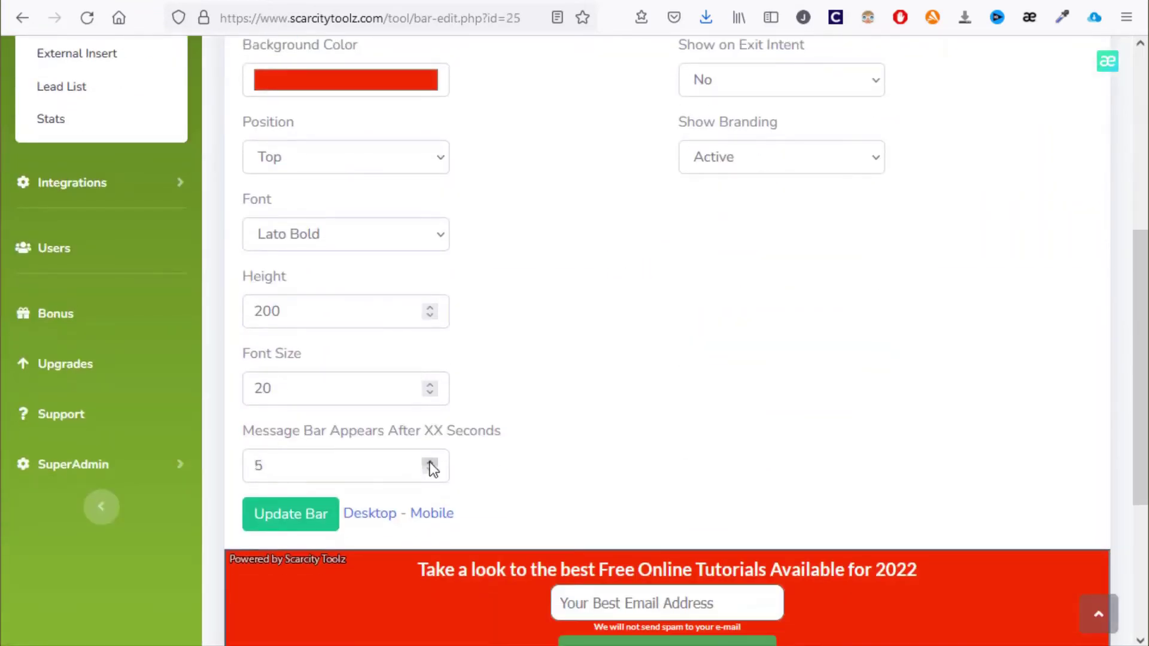
pyautogui.click(305, 522)
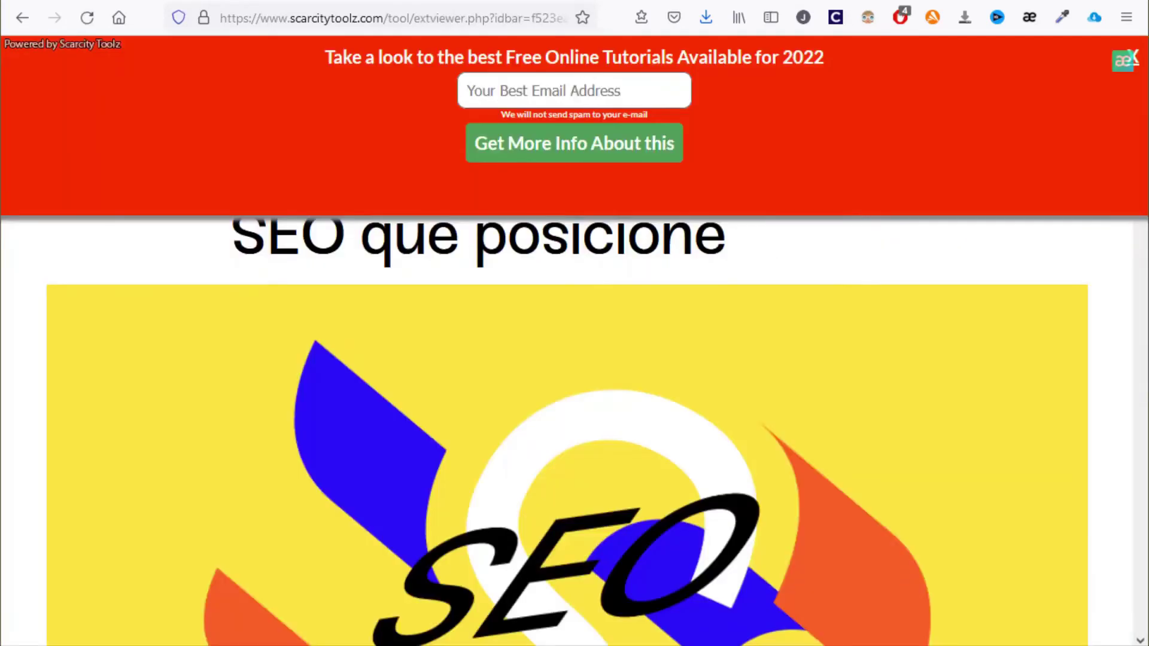
pyautogui.press('F5')
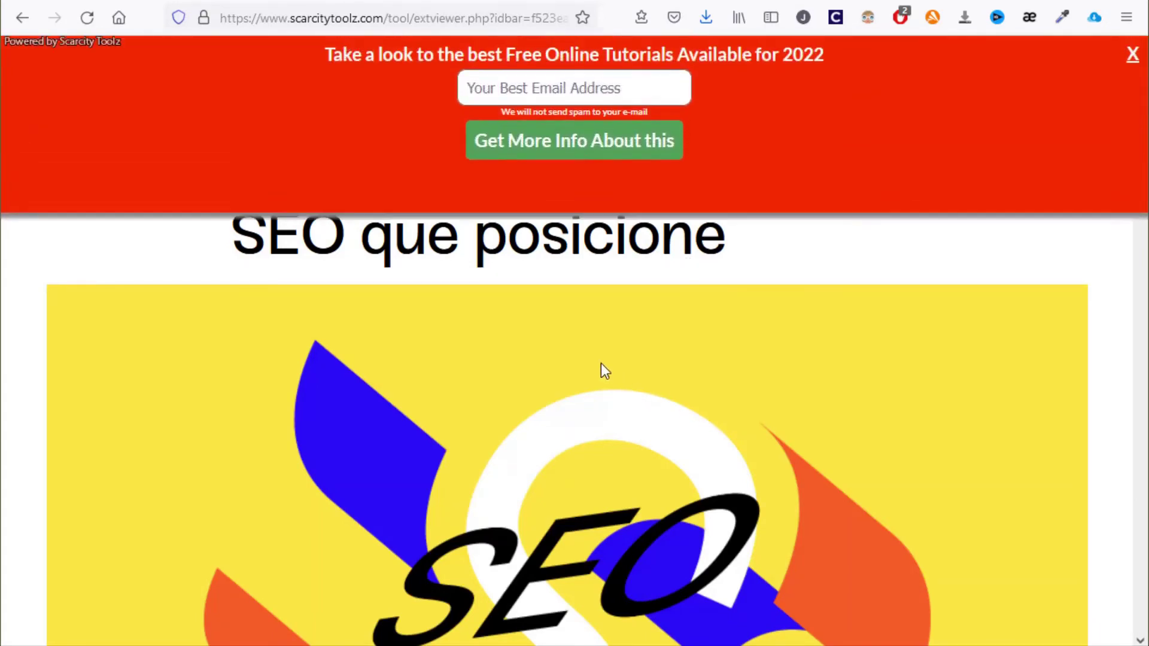
pyautogui.scroll(-5, 523, 466)
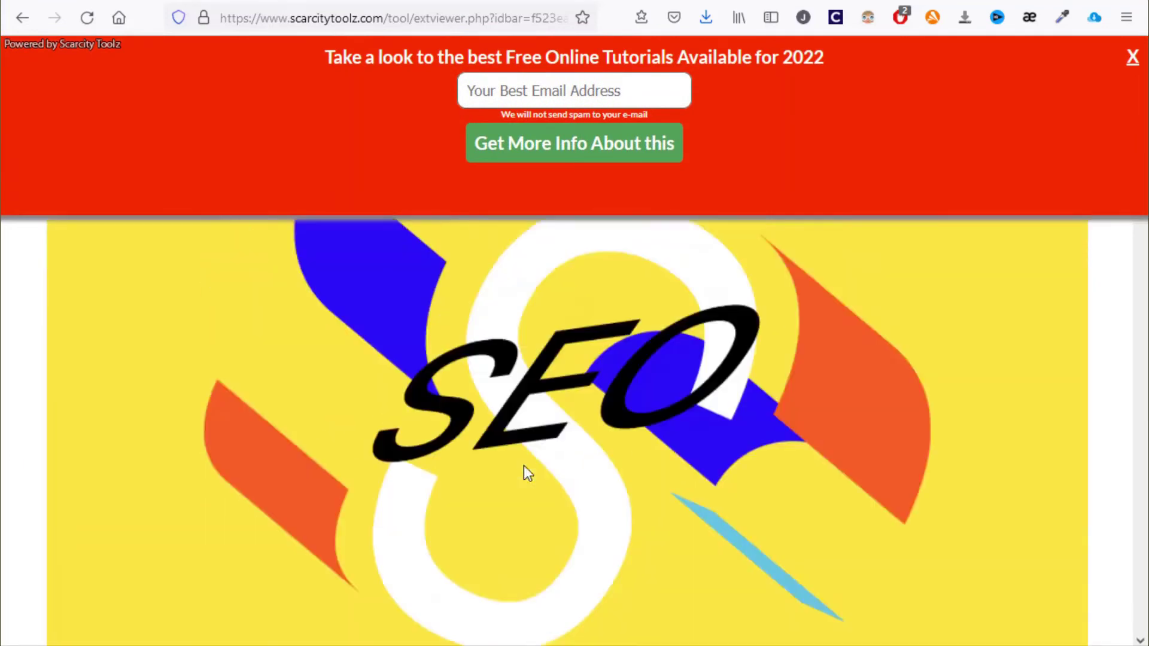
pyautogui.scroll(5, 523, 465)
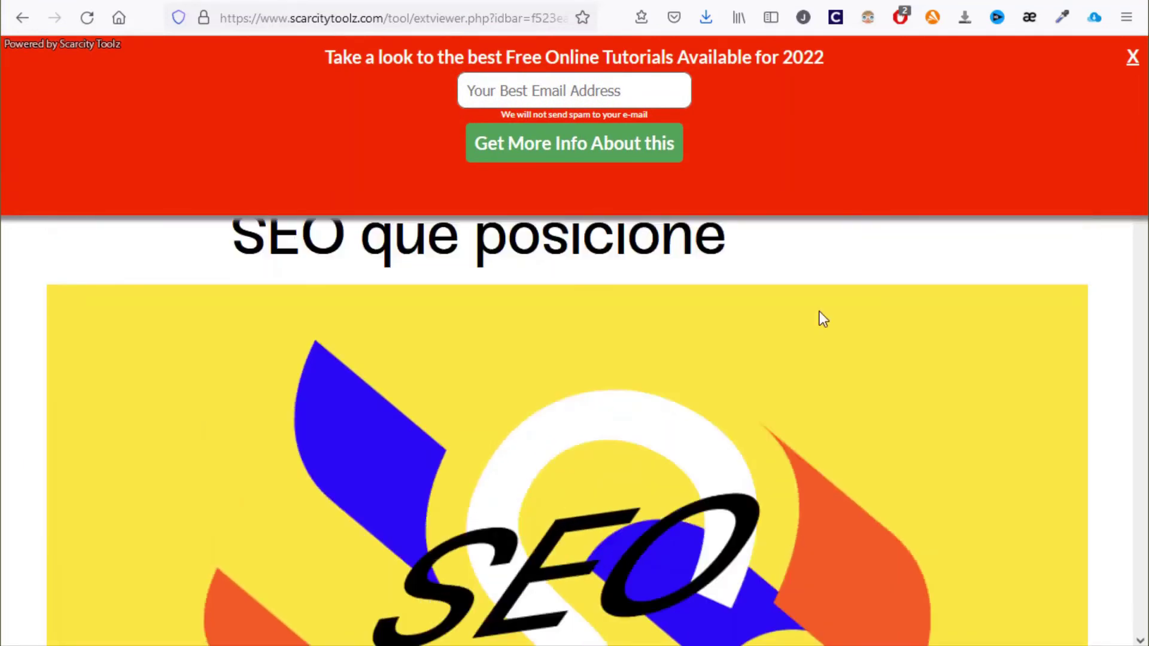
pyautogui.scroll(-3, 820, 313)
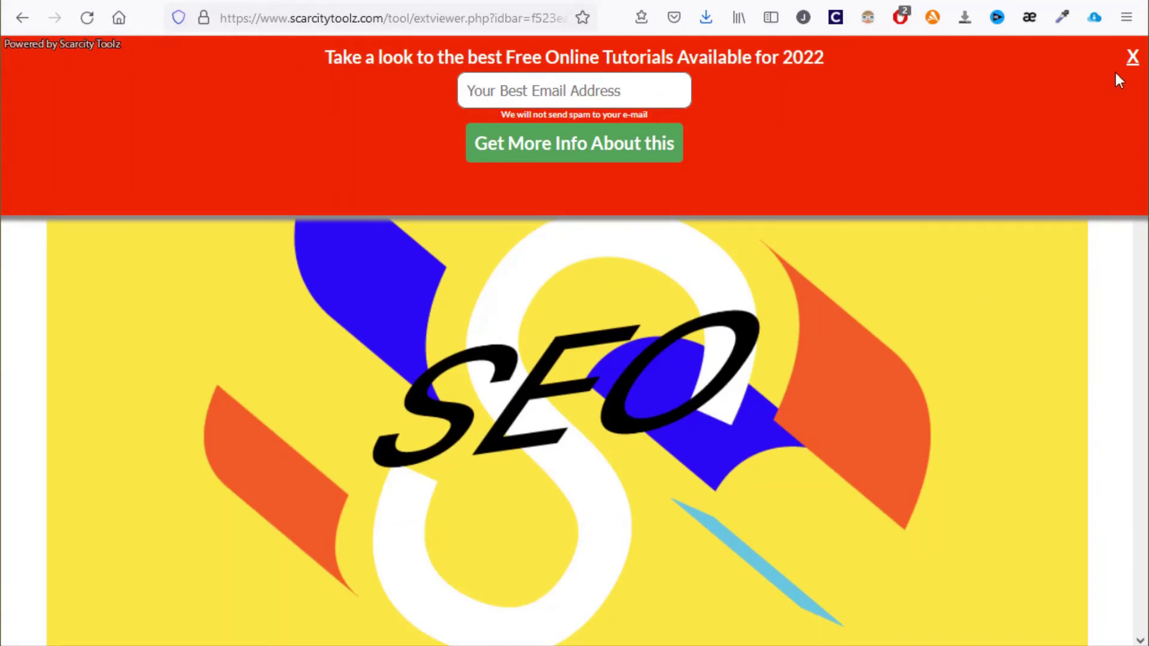
pyautogui.click(1132, 59)
pyautogui.click(380, 1)
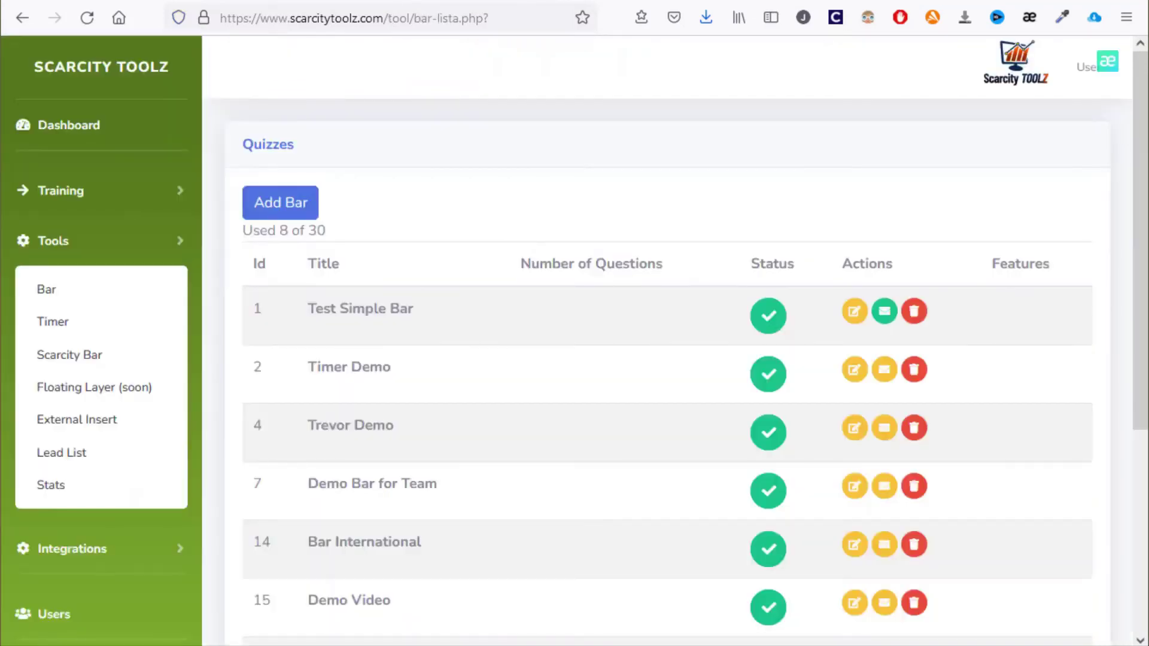
# From Stats, open Test Simple Bar's chart, showing visits peaking at 10 on 2021-12-29
pyautogui.click(76, 489)
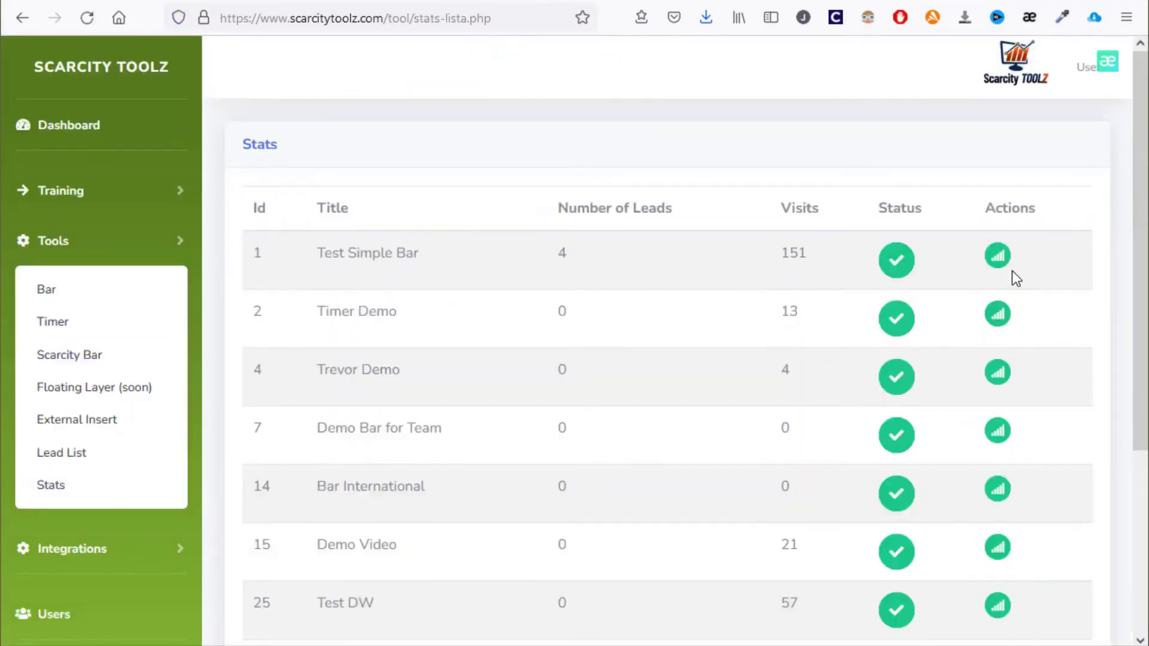
pyautogui.click(998, 256)
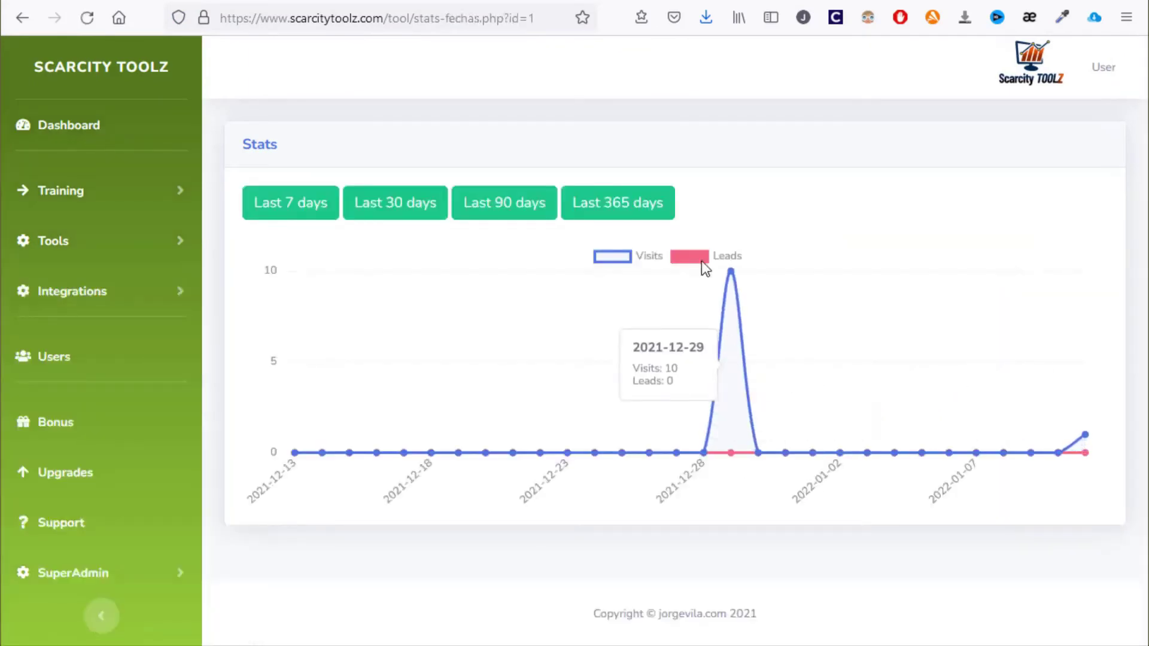